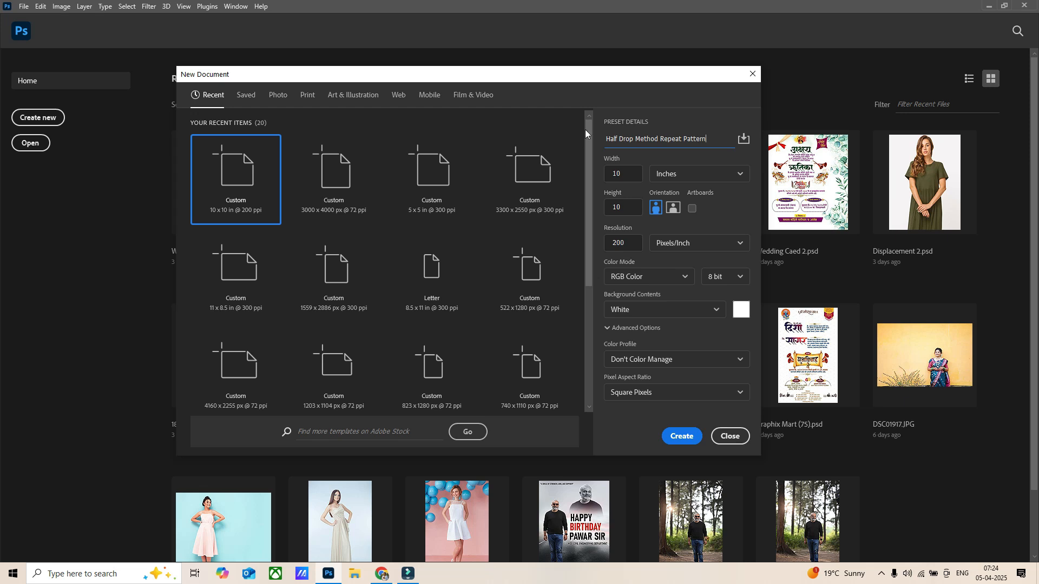
Set the new document's width and height to 10 by 10 inches, using inches as the unit.
drag(720, 138, 597, 129)
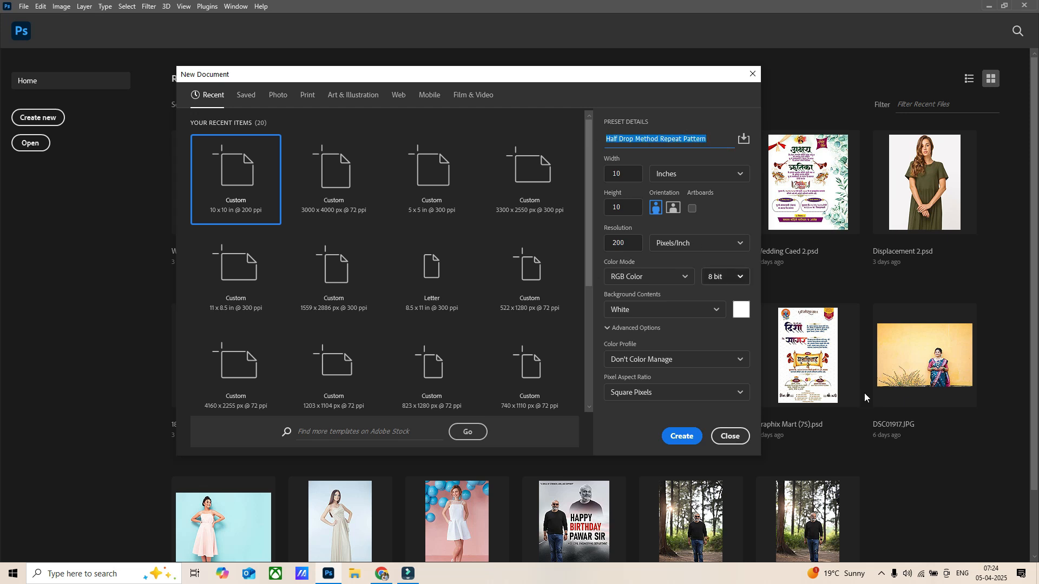
click(628, 173)
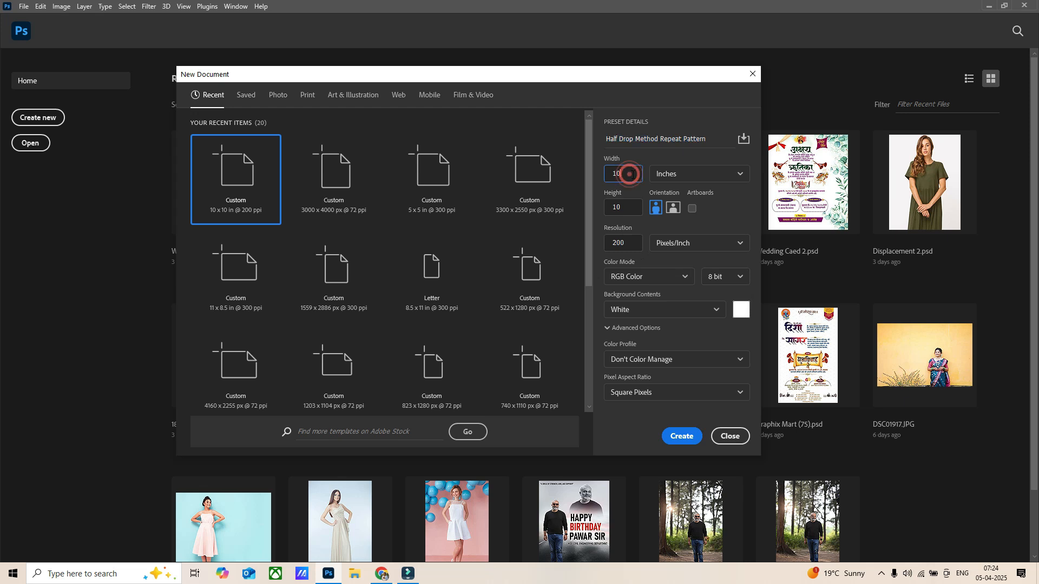
click(703, 173)
click(666, 195)
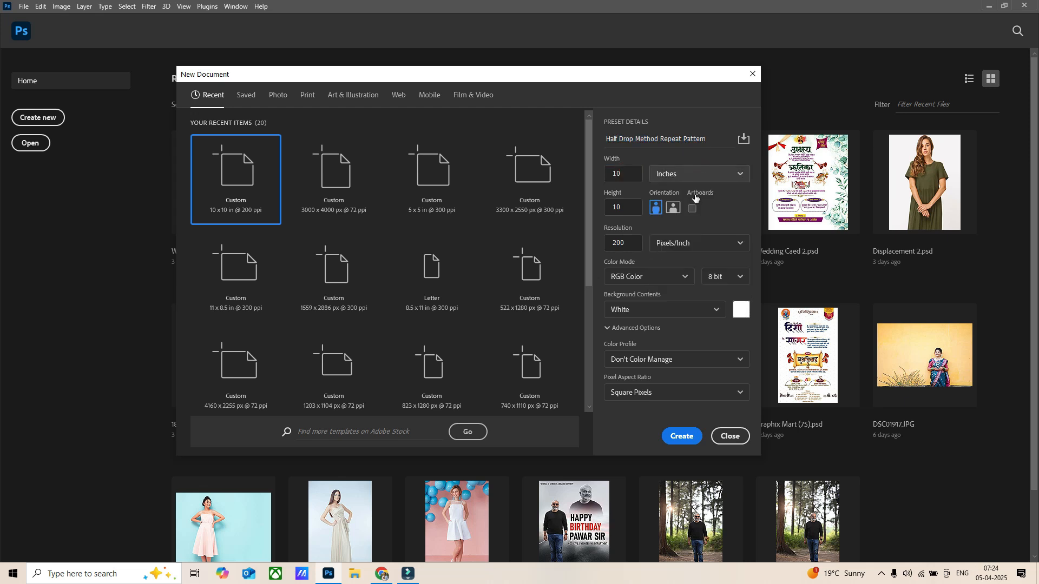
click(667, 175)
click(669, 211)
click(636, 173)
click(637, 174)
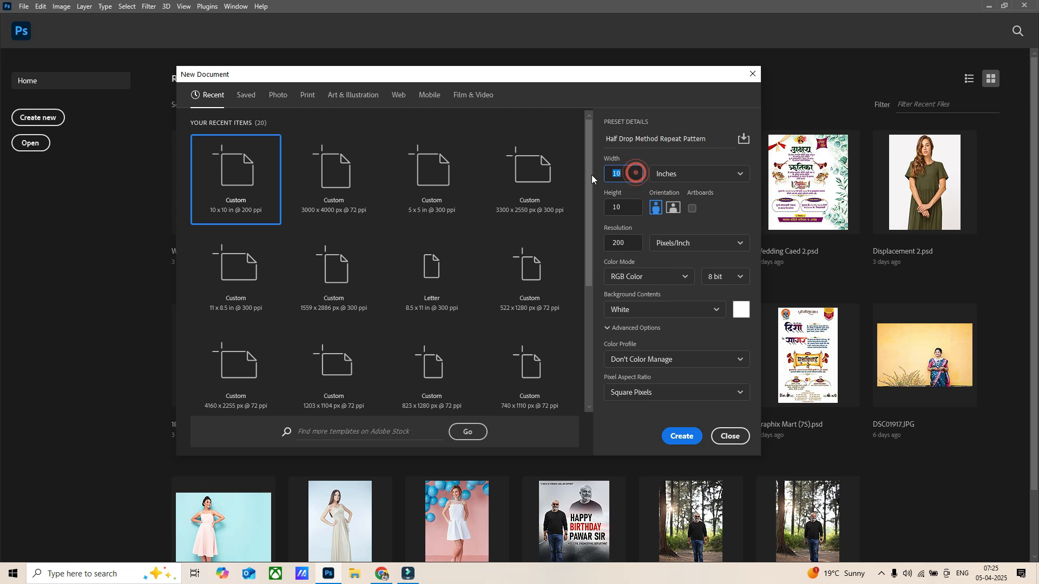
key(Tab)
text(10)
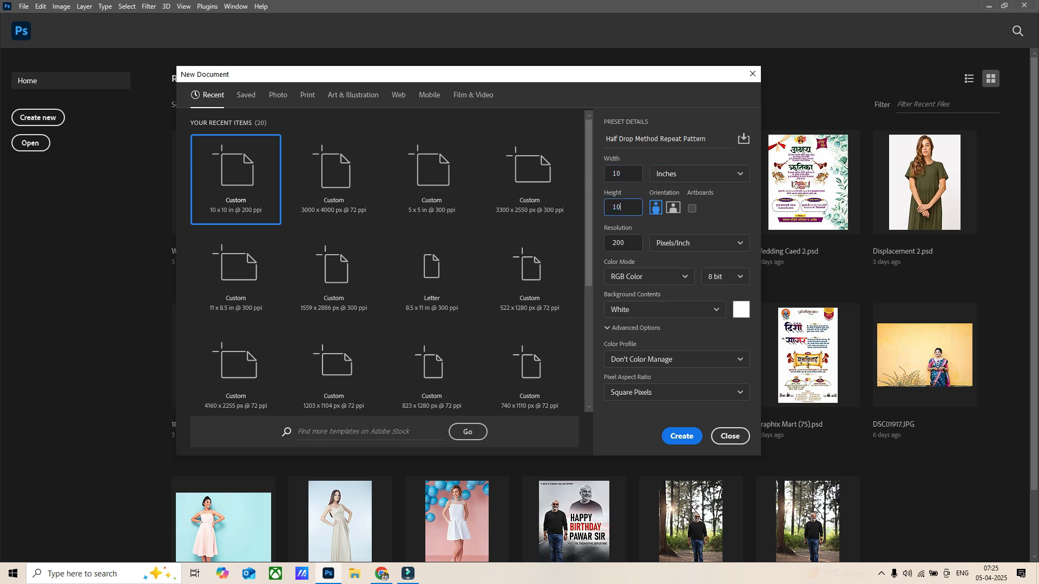
Set the resolution to 200 pixels/inch and create the Half Drop Method Repeat Pattern document.
key(Tab)
click(637, 242)
click(609, 238)
text(20)
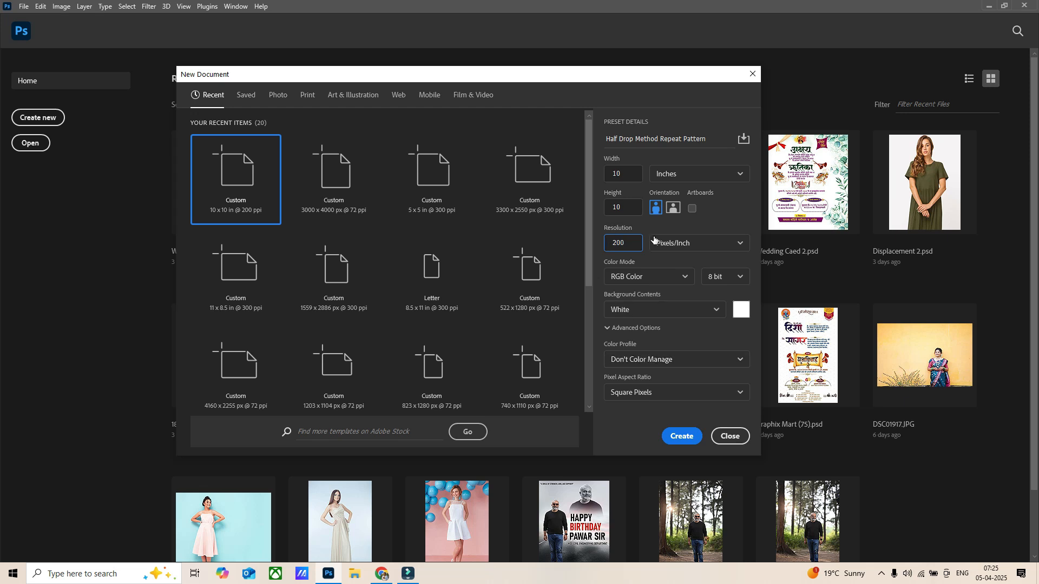
click(683, 437)
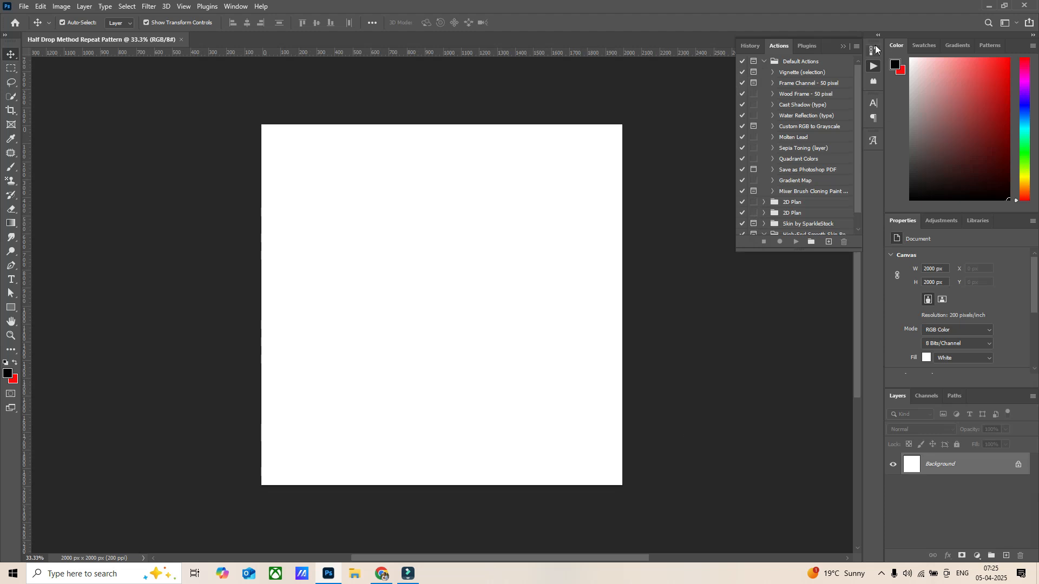
Delete the stray text layer from the canvas and unlock the Background layer to make it a regular layer.
click(842, 46)
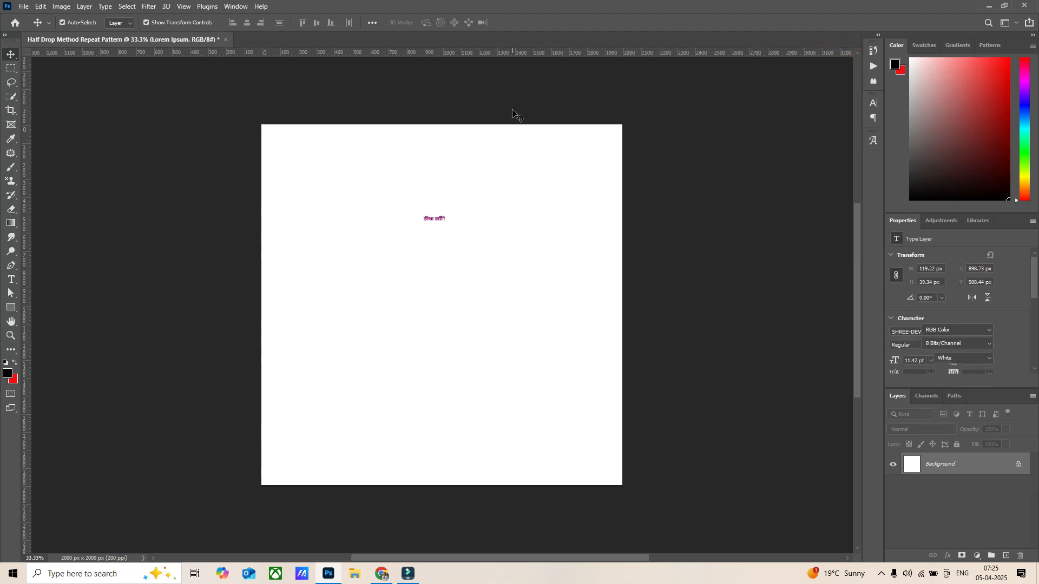
key(Delete)
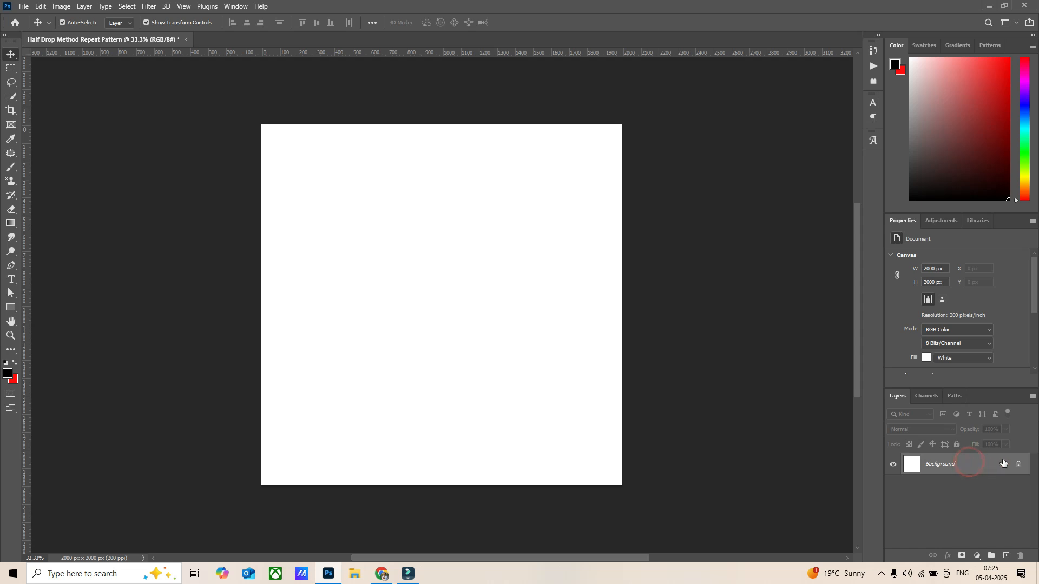
click(1019, 466)
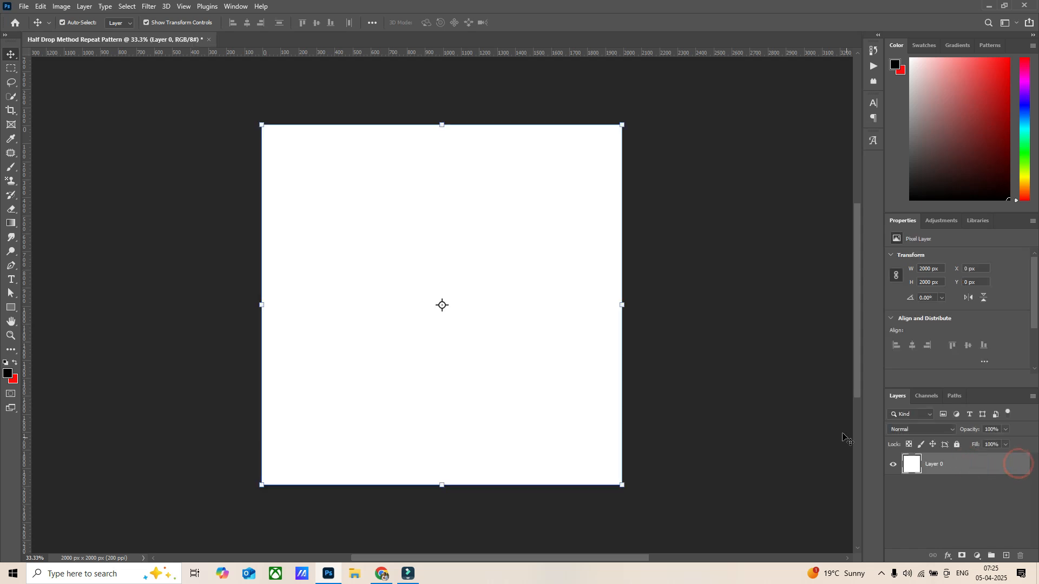
click(754, 368)
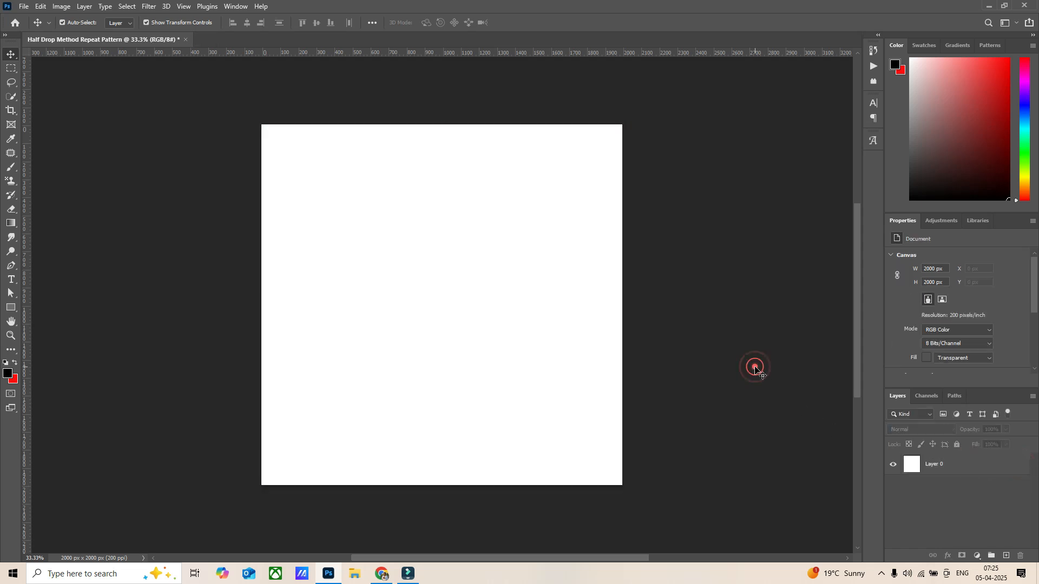
key(ctrl+plus)
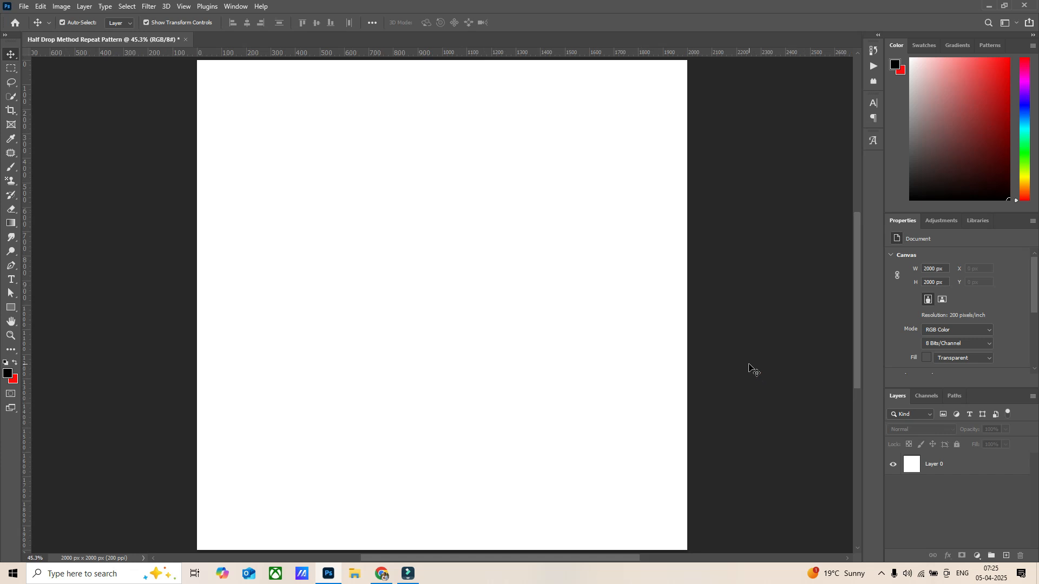
scroll(343, 368, down, 2)
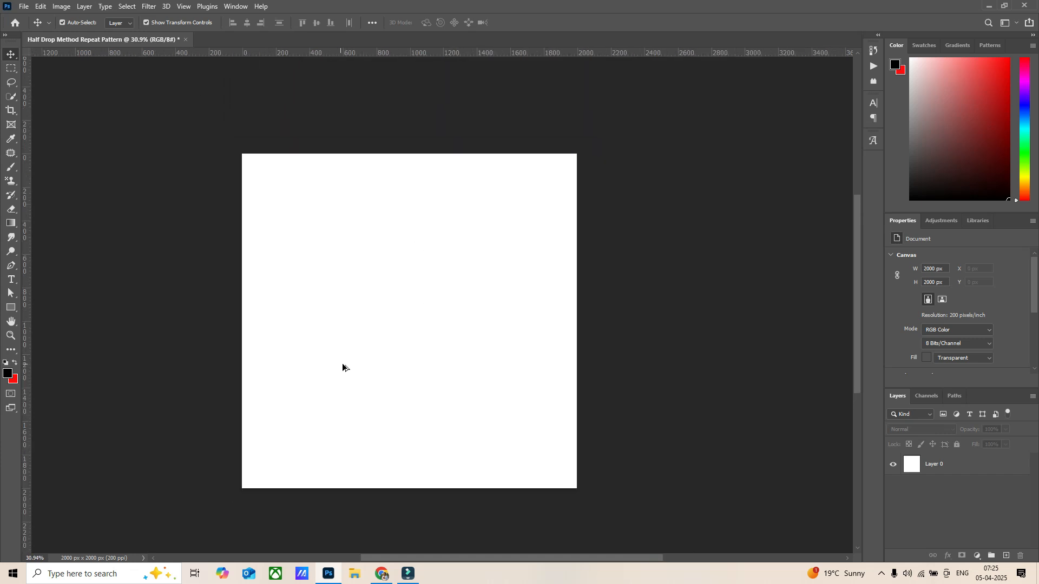
scroll(331, 324, up, 2)
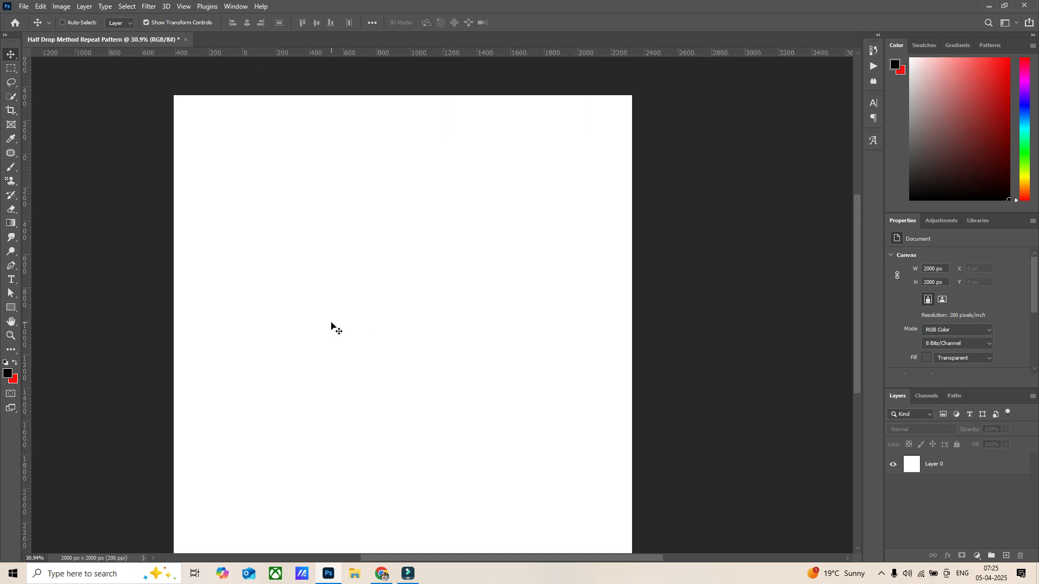
scroll(380, 314, down, 1)
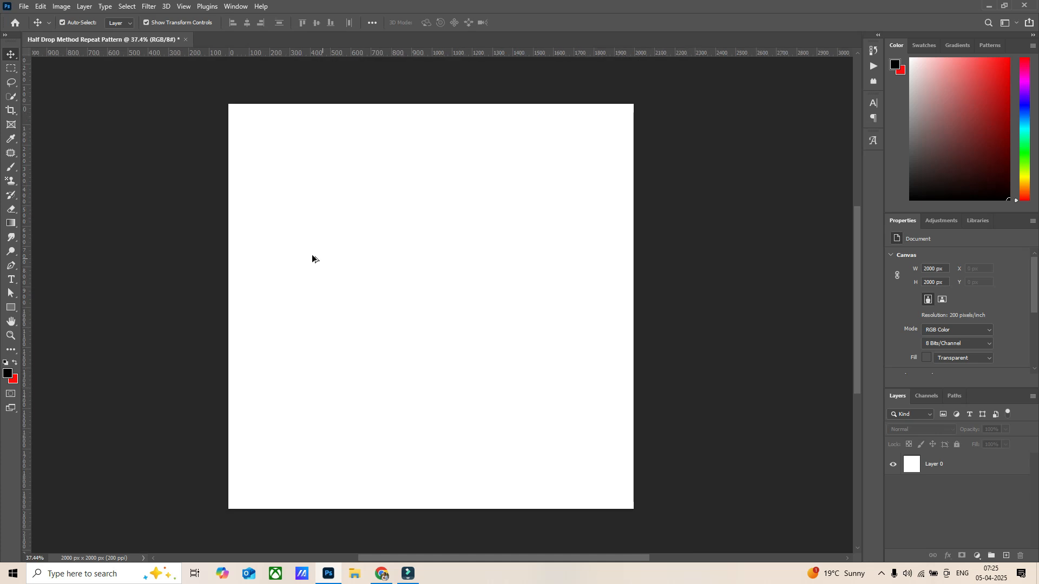
scroll(270, 197, up, 1)
scroll(422, 291, up, 1)
scroll(428, 286, down, 1)
scroll(444, 253, down, 1)
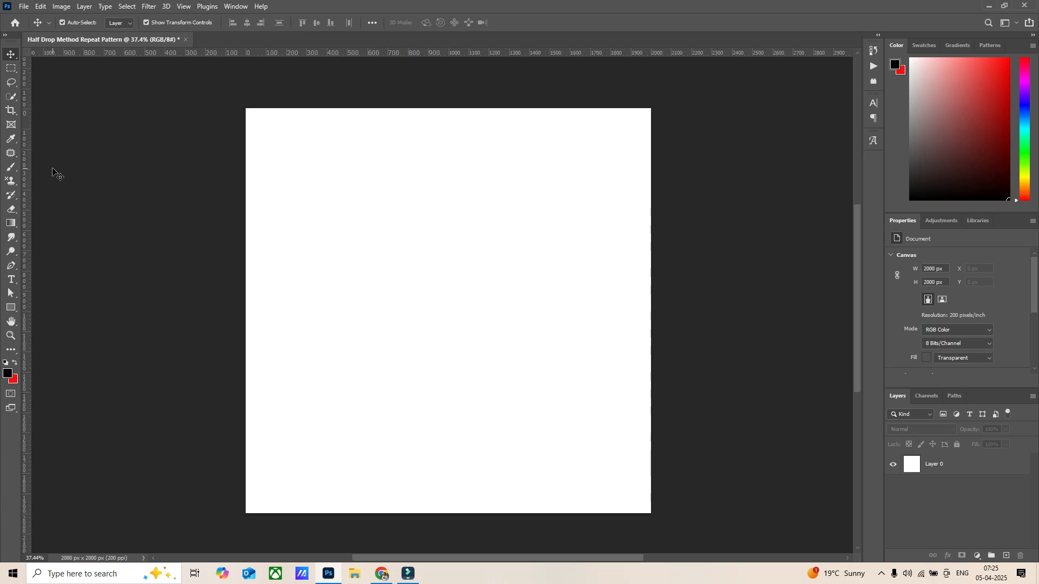
key(t)
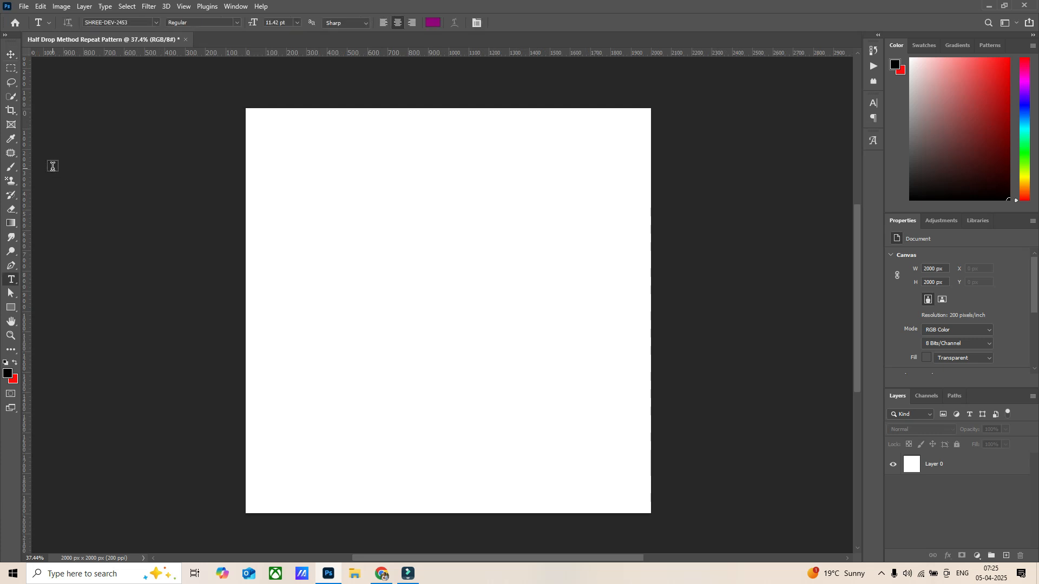
click(11, 53)
key(ctrl)
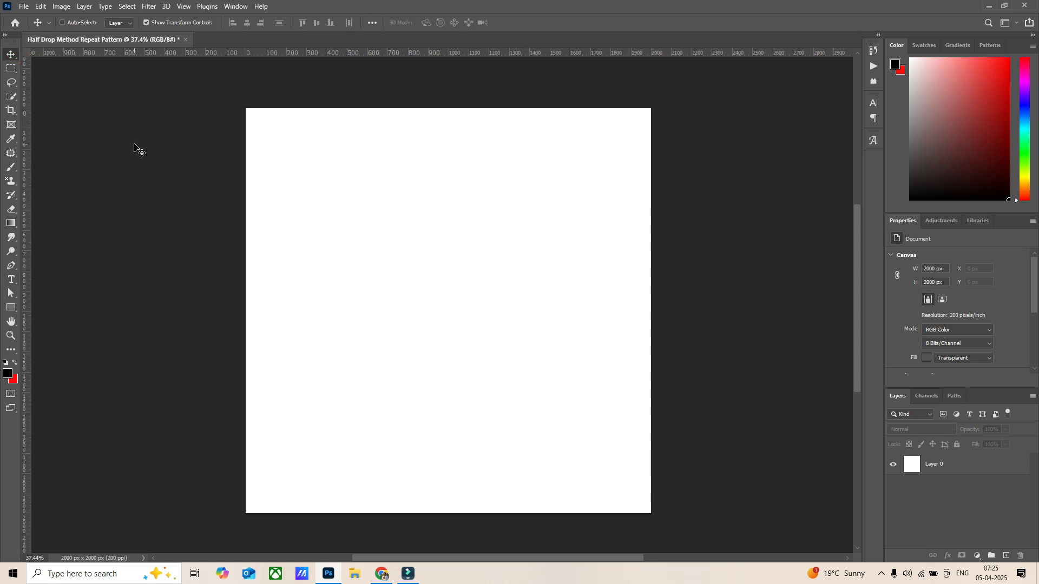
Place a vertical and a horizontal guide through the exact center of the canvas, using Layer 0's Free Transform center as reference.
click(984, 467)
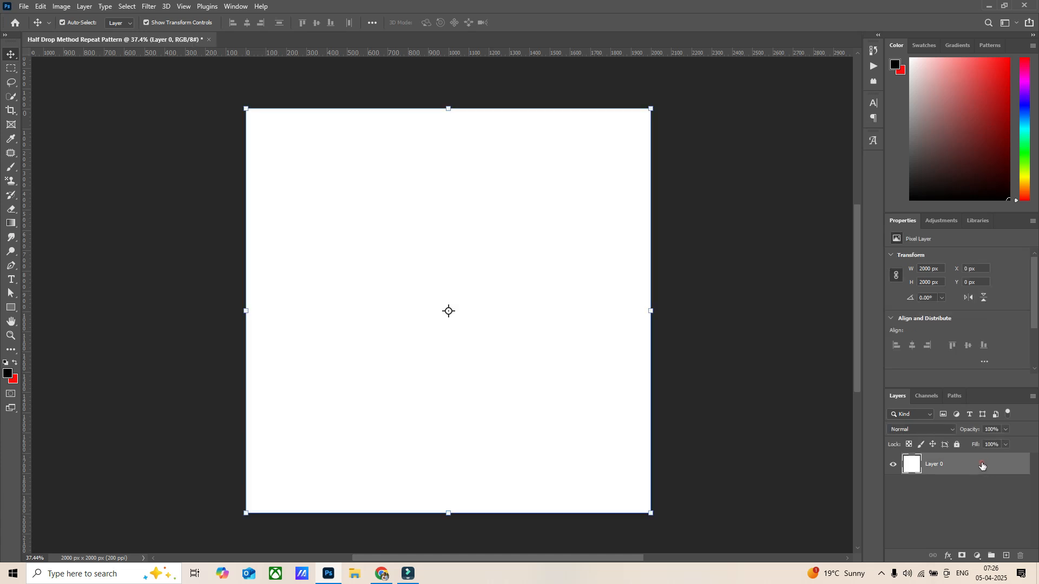
key(ctrl+t)
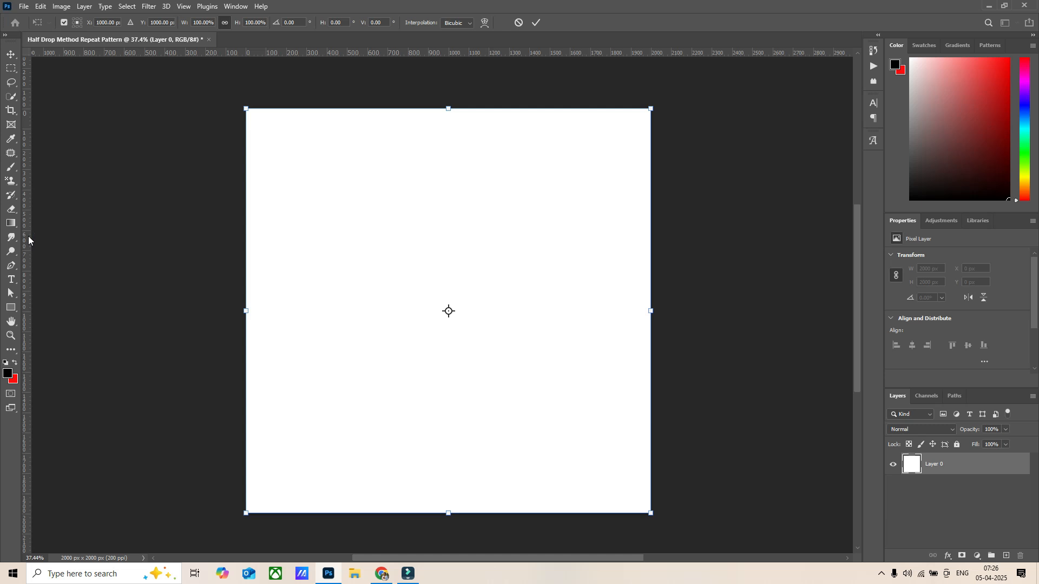
drag(27, 236, 449, 104)
drag(473, 56, 246, 311)
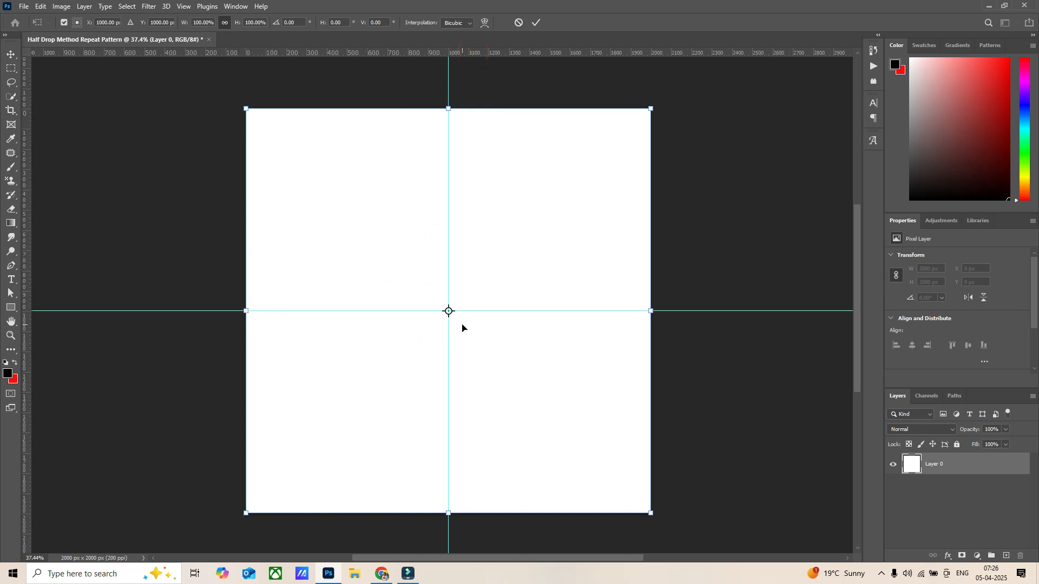
scroll(448, 318, up, 5)
scroll(462, 371, down, 5)
scroll(450, 324, up, 5)
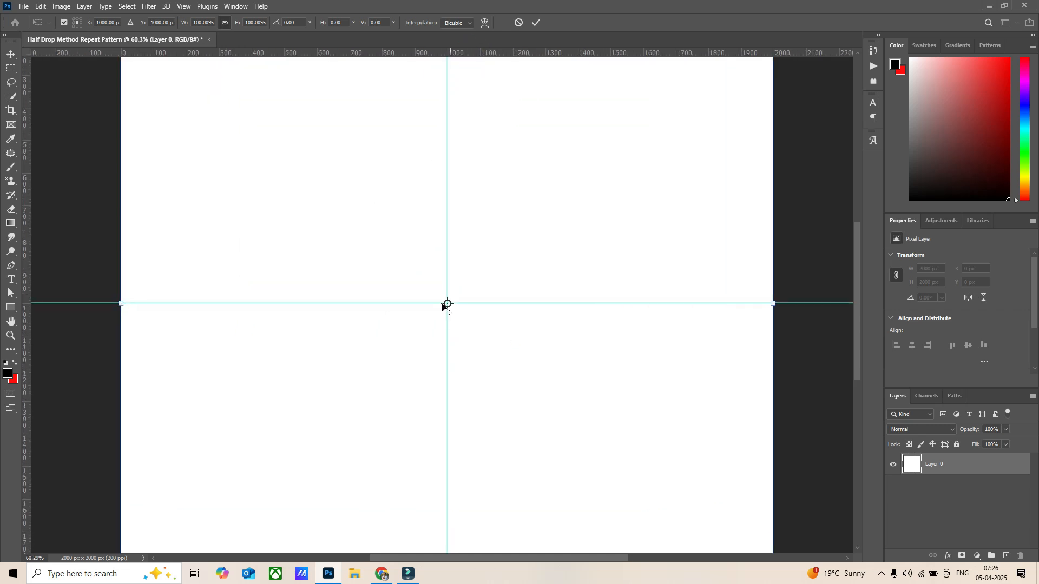
scroll(442, 307, up, 10)
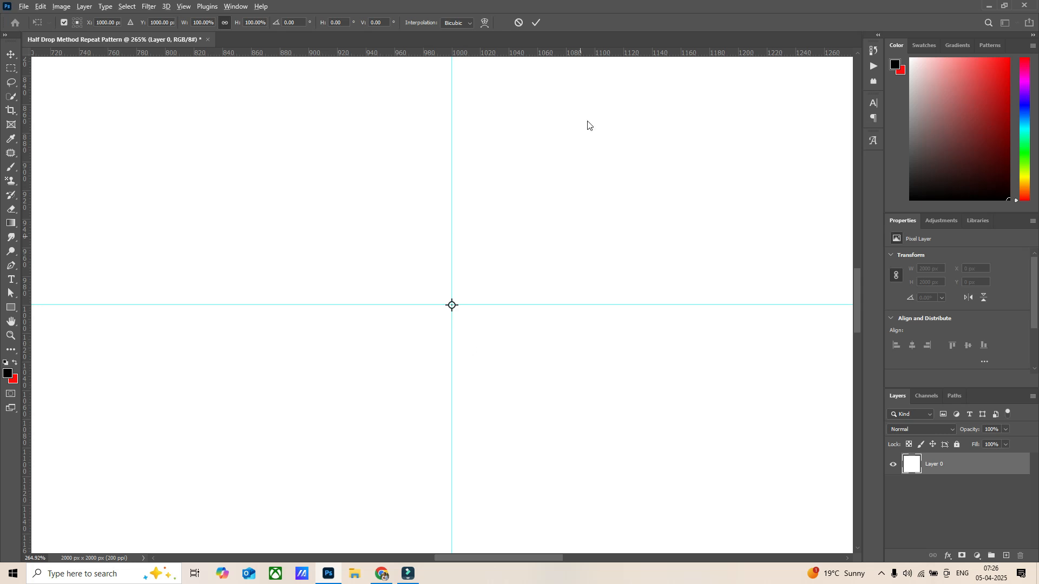
click(535, 23)
key(ctrl+0)
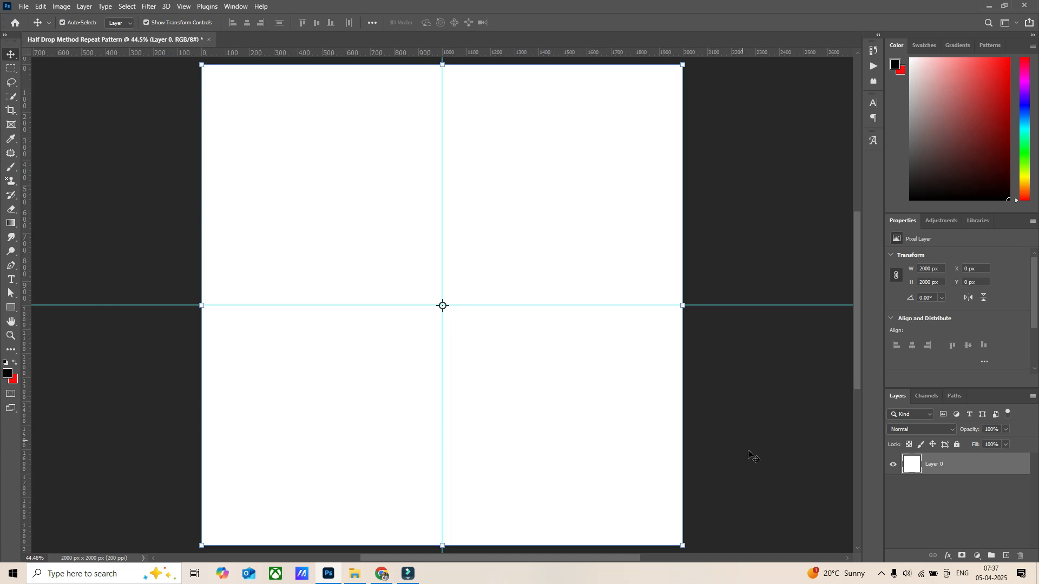
Lock all of Layer 0 and discard a trial duplicate of it.
click(971, 467)
click(957, 445)
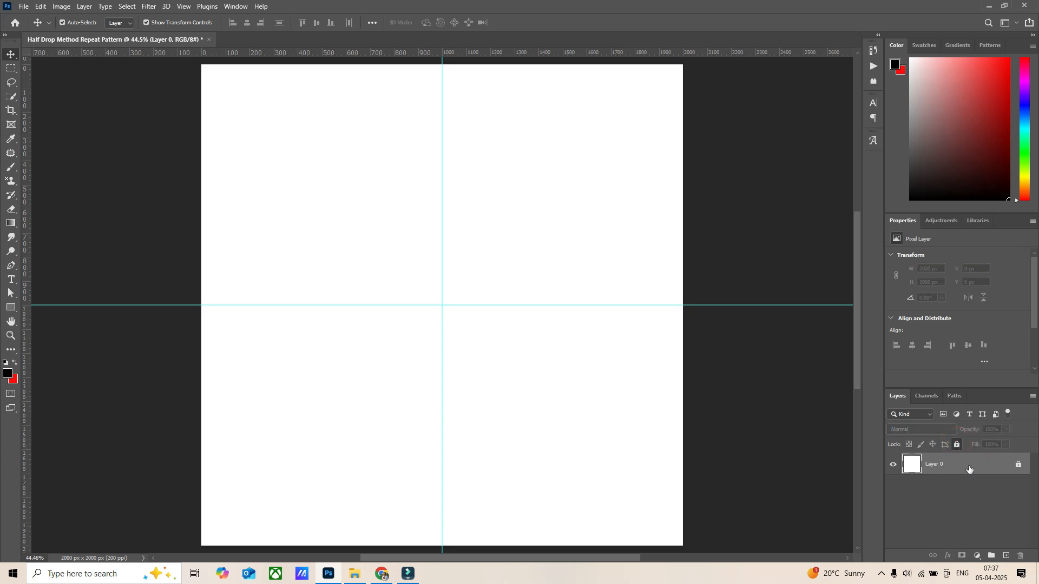
key(ctrl+j)
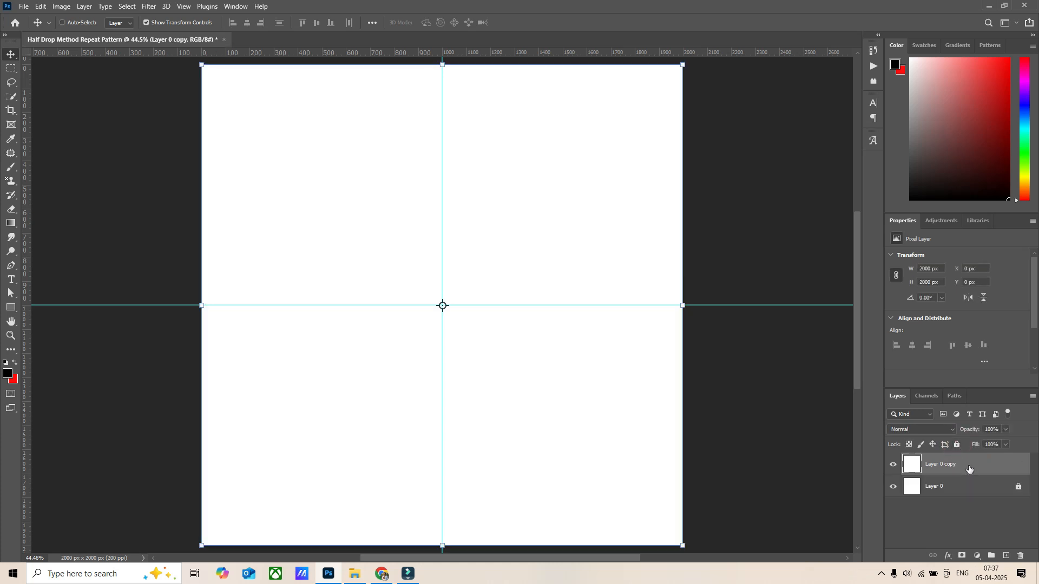
key(Delete)
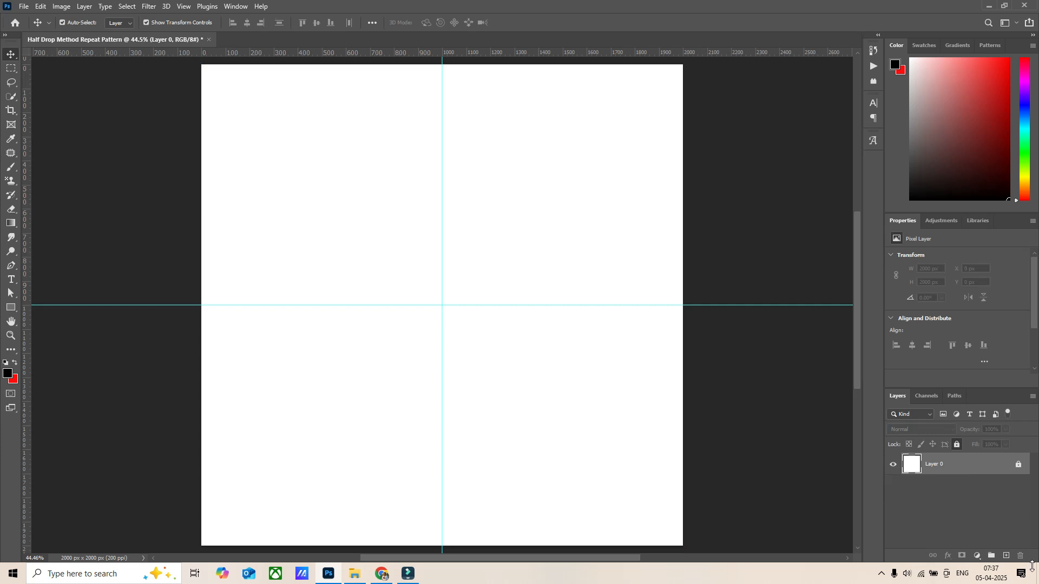
Add a new empty layer above Layer 0 and hide Layer 0, leaving a transparent canvas.
click(1005, 557)
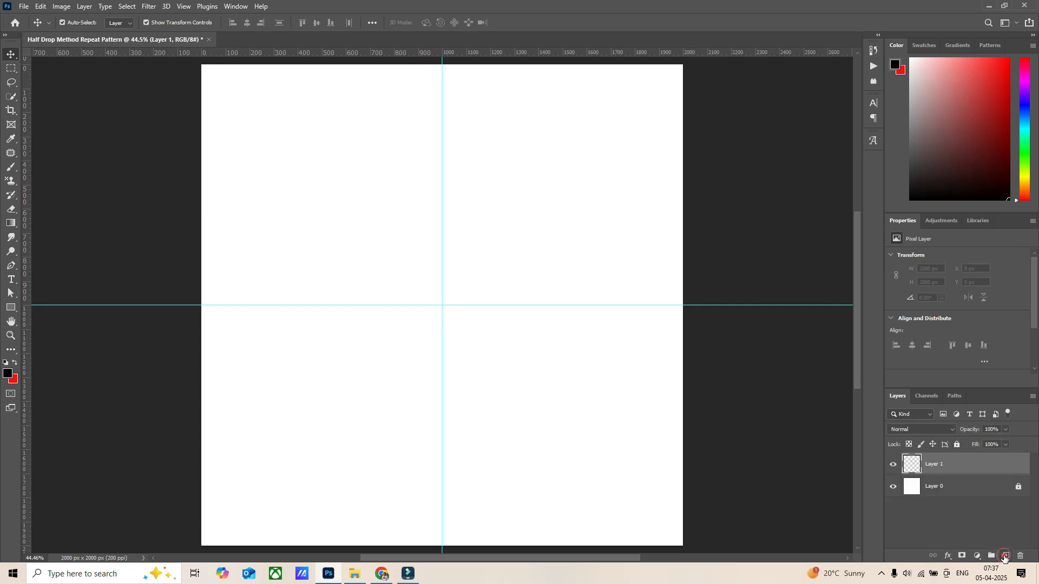
click(893, 487)
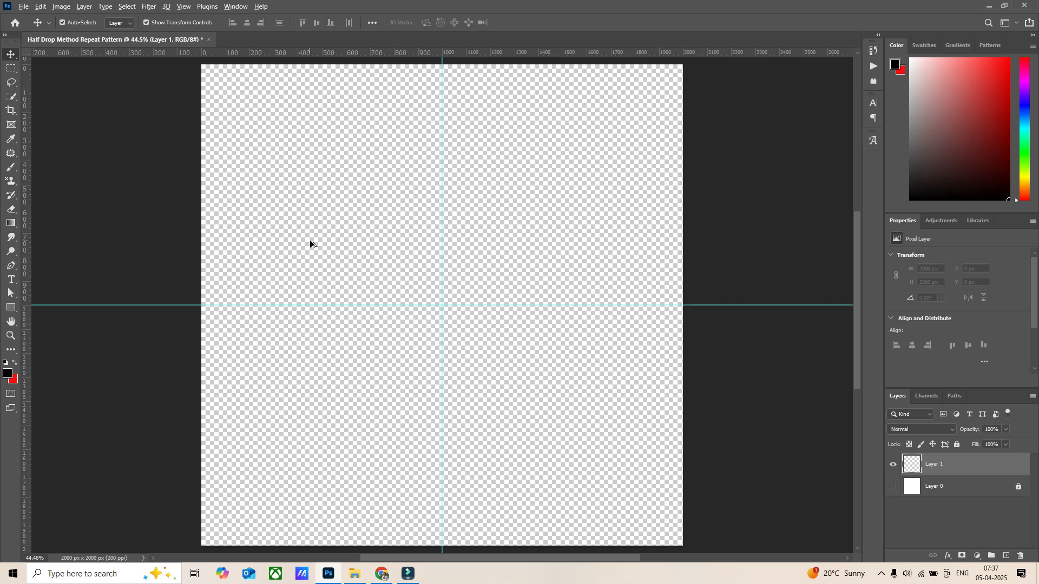
scroll(310, 241, up, 3)
scroll(465, 333, down, 4)
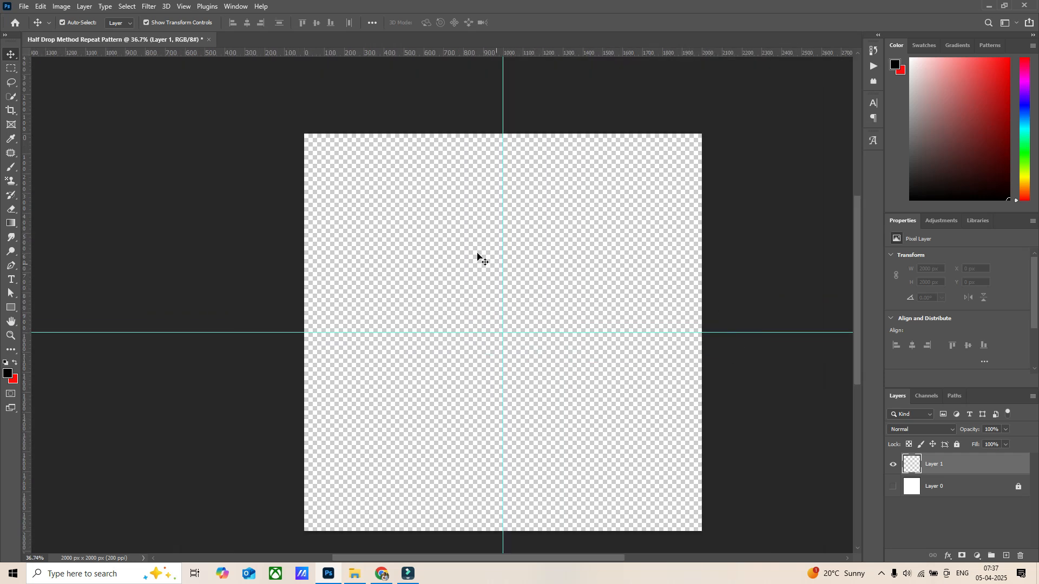
Switch to Chrome and open the Pinterest home page.
click(382, 574)
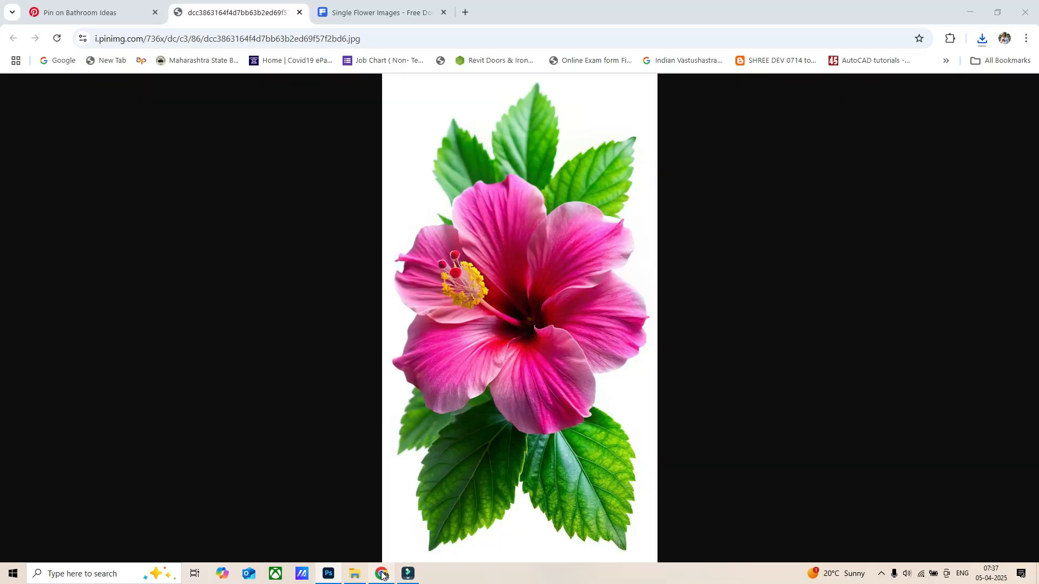
click(103, 18)
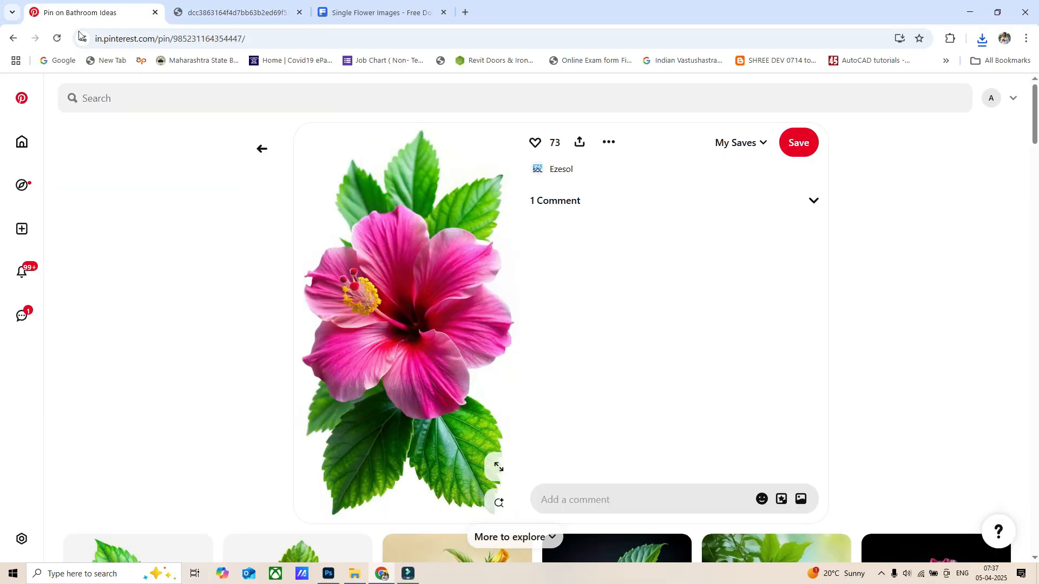
click(27, 93)
Search Pinterest for "single flower".
click(150, 96)
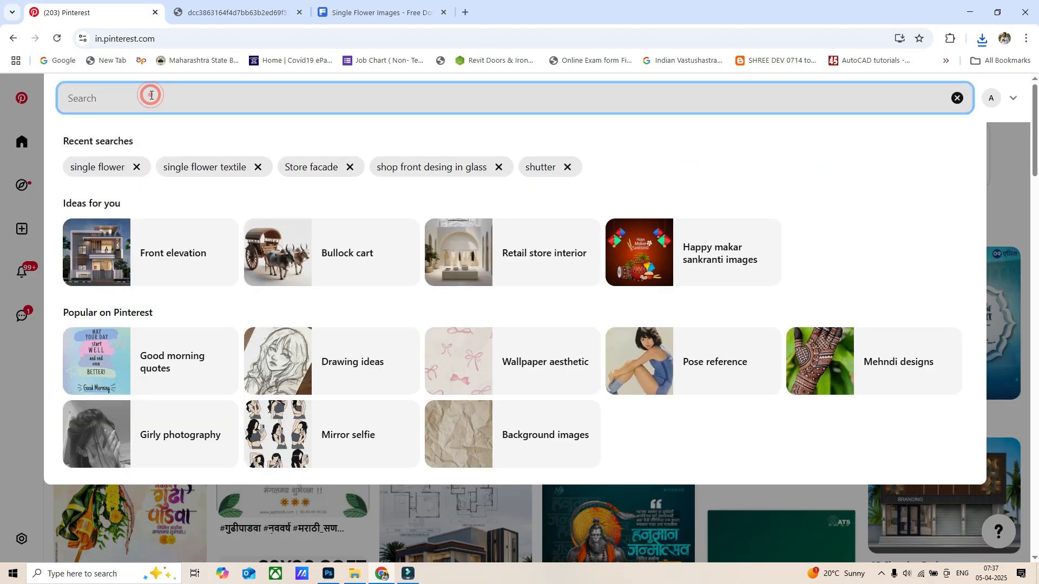
text(singl)
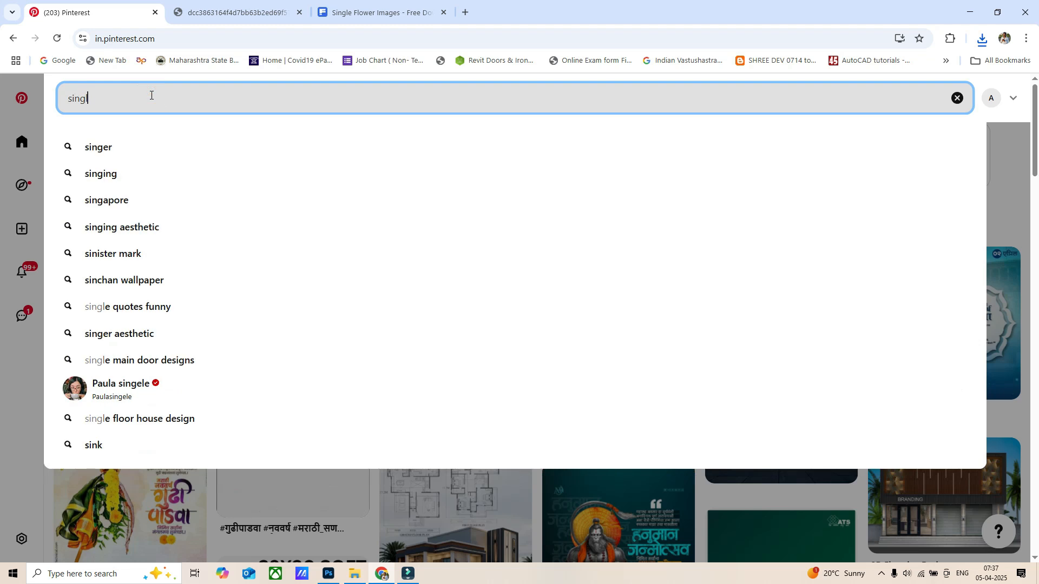
text(e)
text( l)
key(BackSpace)
key(BackSpace)
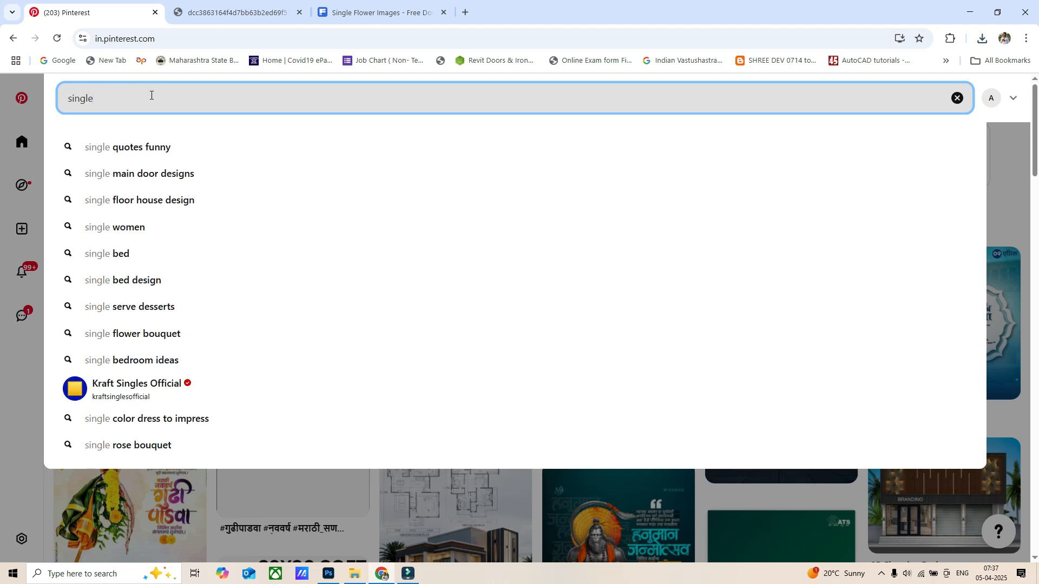
text(flower)
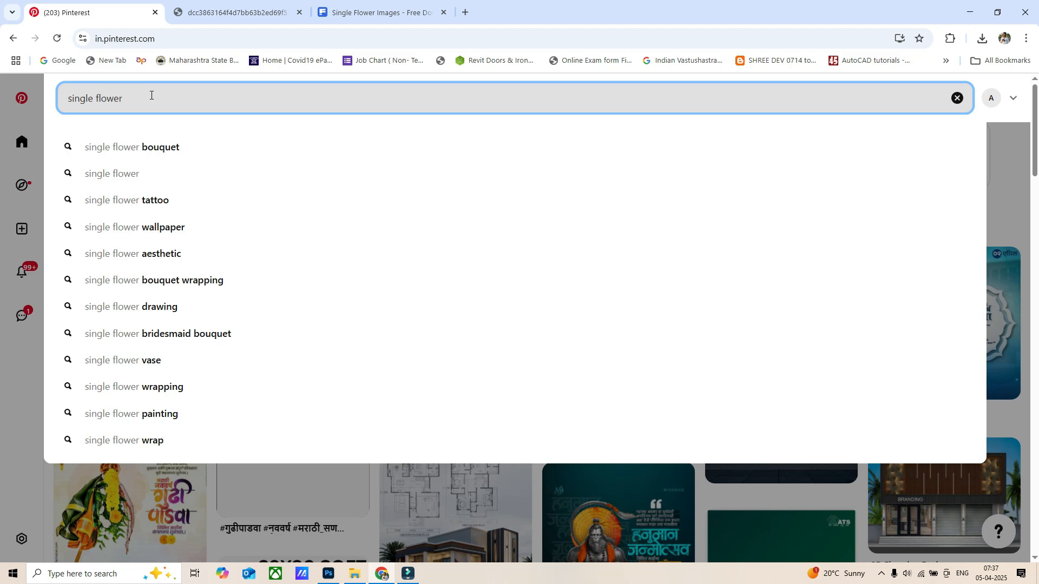
key(Return)
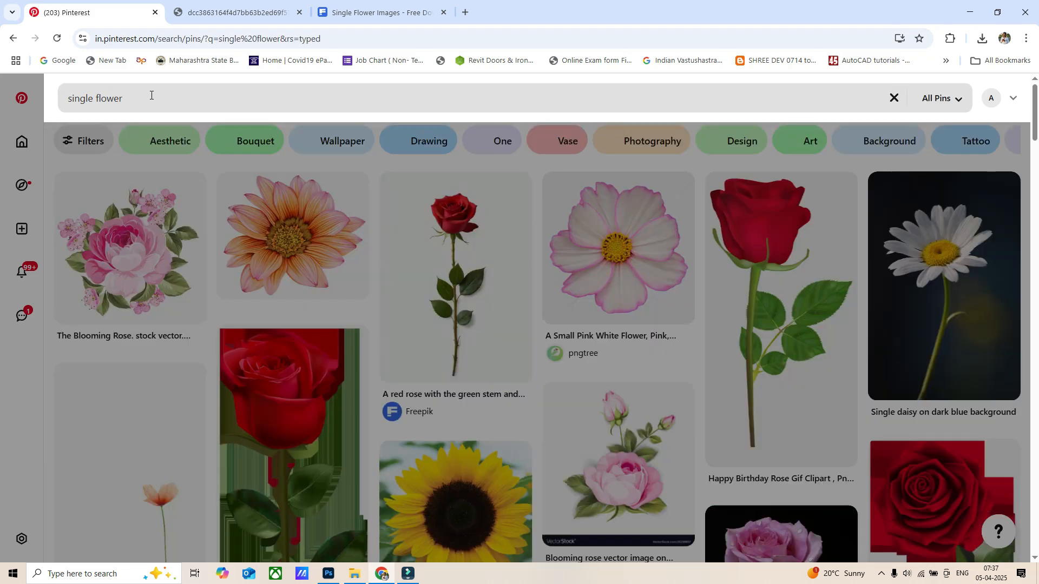
Browse from the blue and red hibiscus results through to the pin of the pink hibiscus with green leaves and open it.
scroll(367, 373, down, 12)
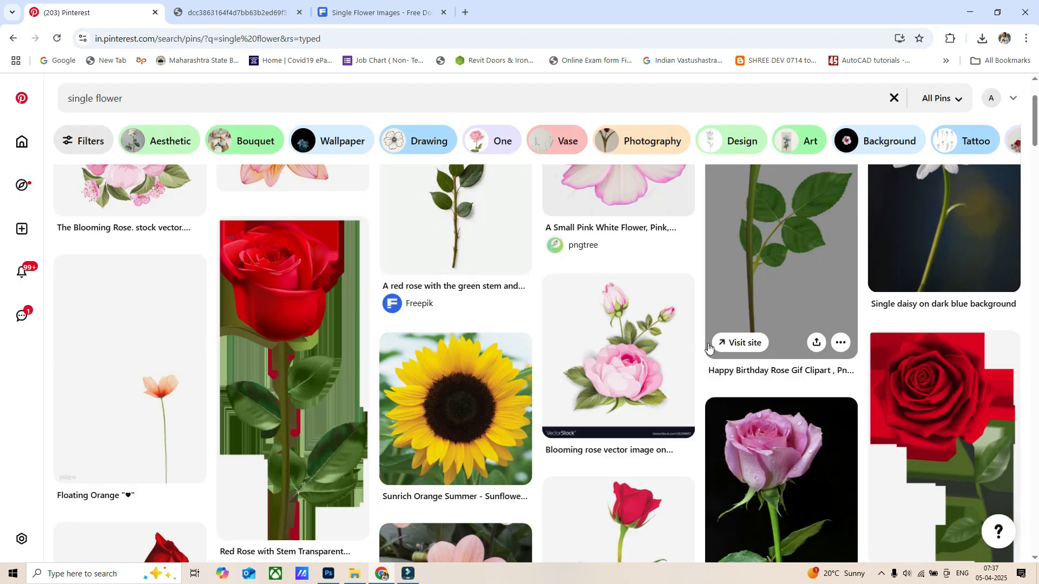
scroll(532, 312, down, 10)
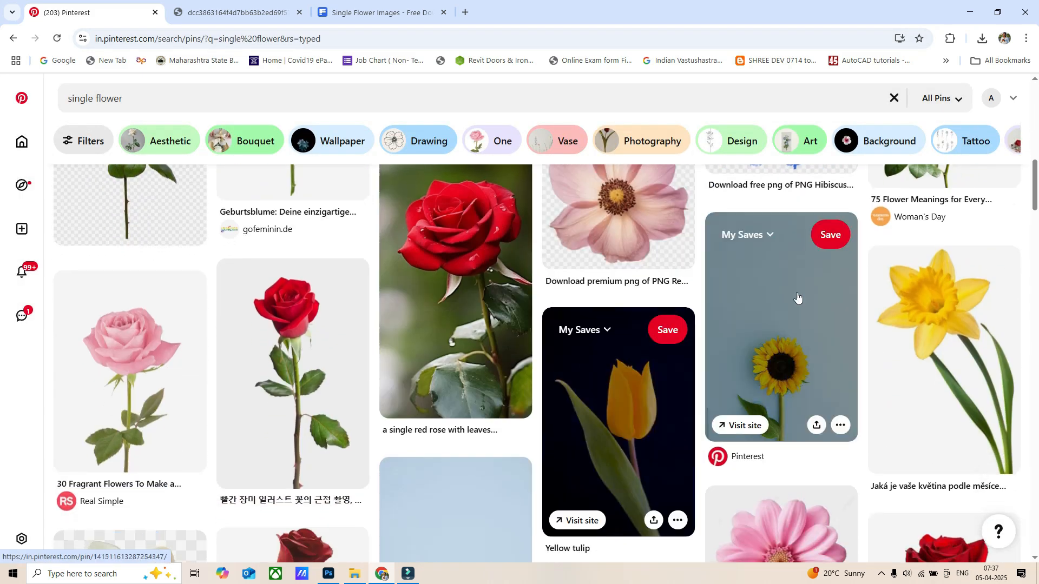
scroll(708, 360, down, 3)
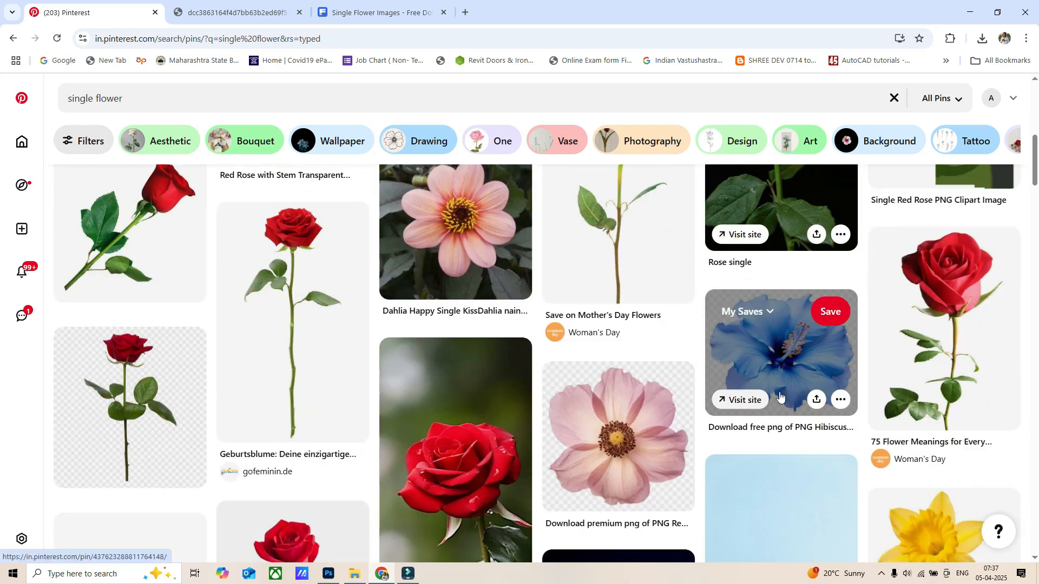
click(781, 340)
scroll(424, 324, down, 15)
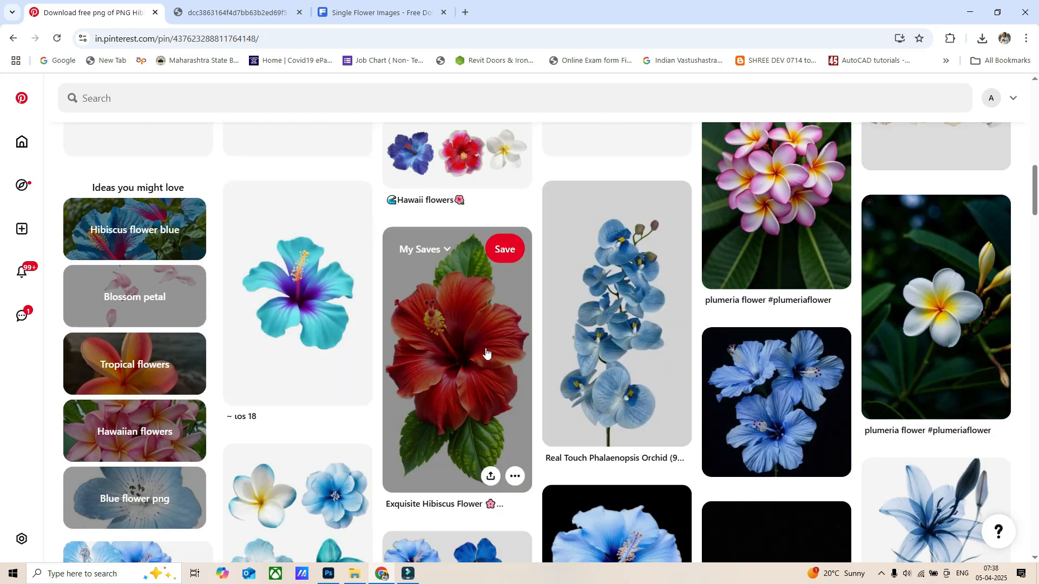
click(487, 352)
scroll(373, 275, down, 5)
scroll(378, 276, up, 2)
scroll(381, 276, down, 3)
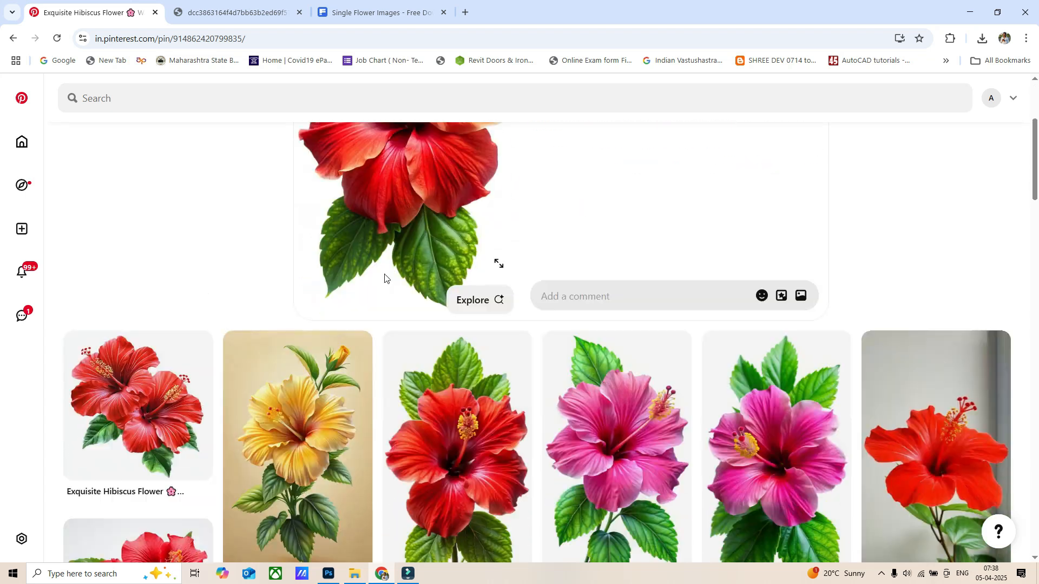
click(777, 407)
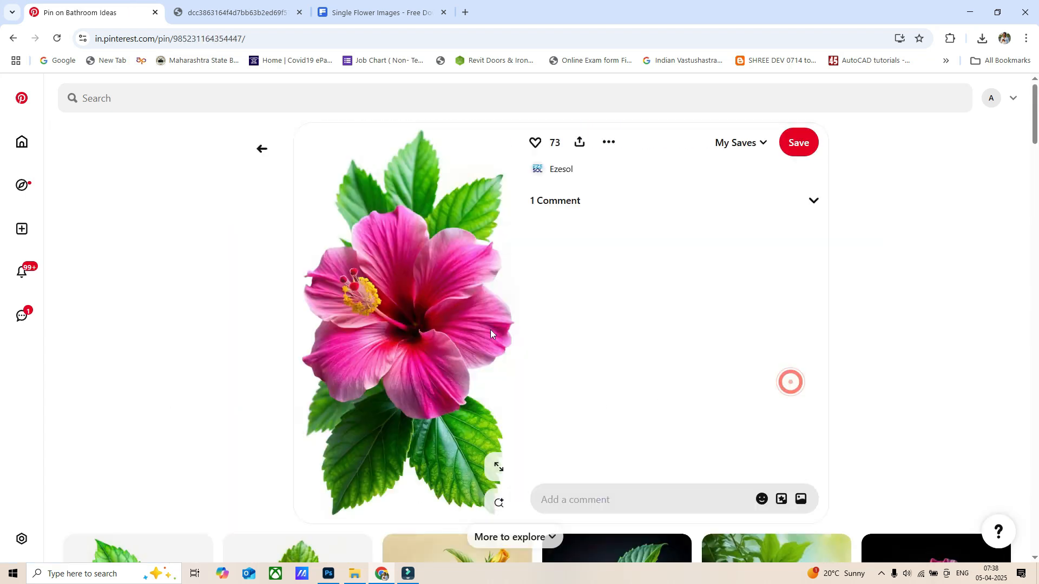
Open the pink hibiscus image from the pin in its own browser tab.
scroll(380, 303, down, 3)
scroll(389, 351, up, 3)
scroll(392, 335, down, 3)
scroll(390, 314, up, 5)
right_click(378, 248)
click(408, 266)
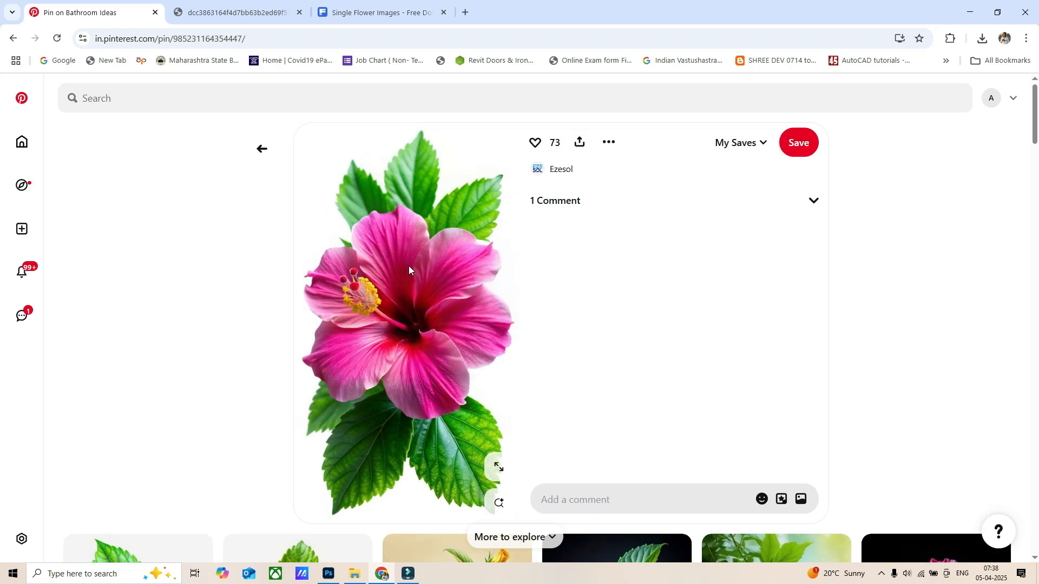
Save the full-size pink hibiscus image as a JPG in New folder on the desktop.
click(253, 15)
click(355, 15)
click(263, 13)
right_click(586, 196)
click(603, 228)
click(547, 376)
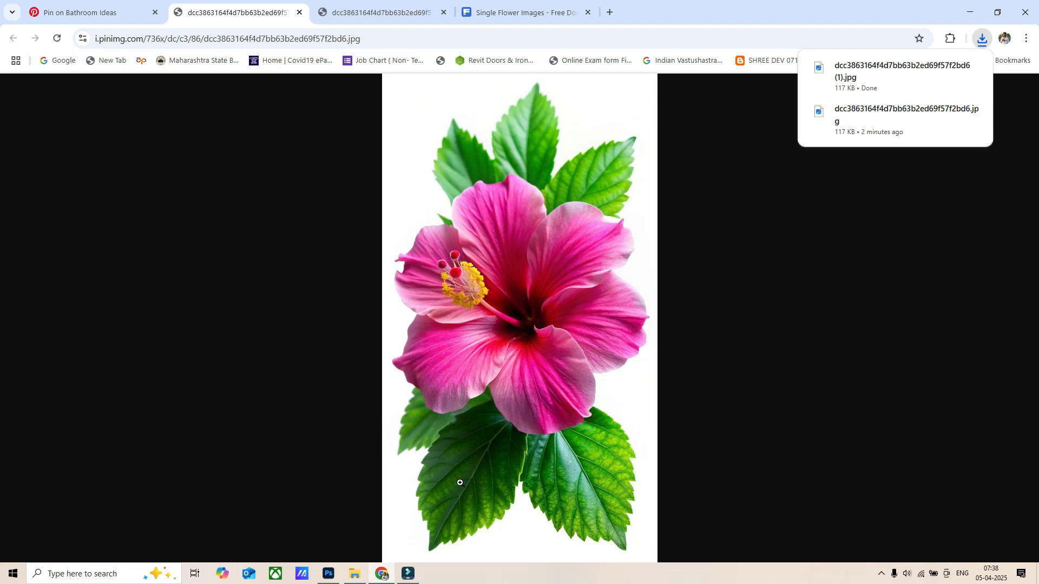
Place the downloaded hibiscus JPG from its folder into the Half Drop Method Repeat Pattern document in Photoshop, centered on the canvas.
click(329, 574)
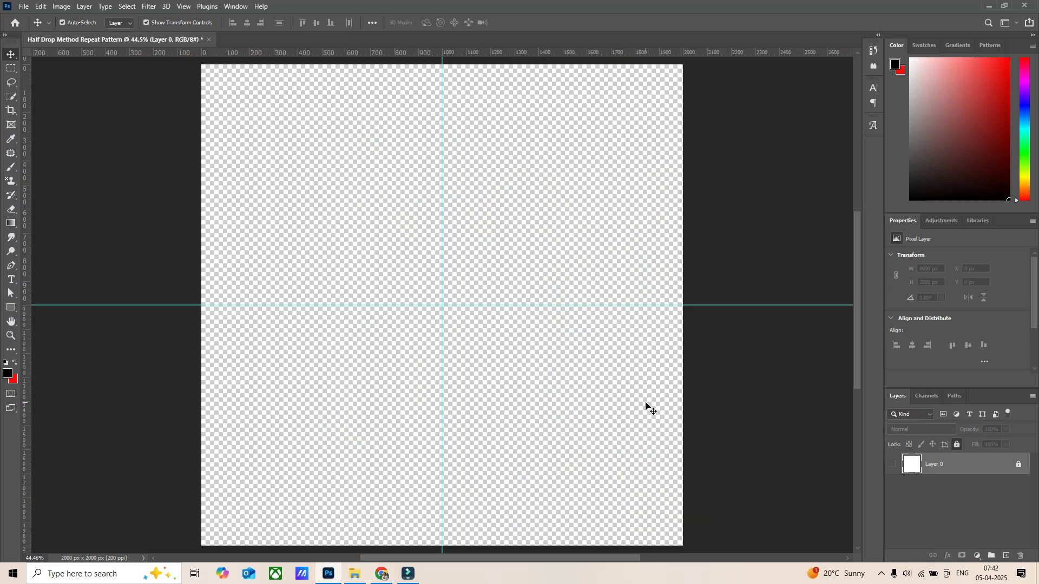
click(382, 574)
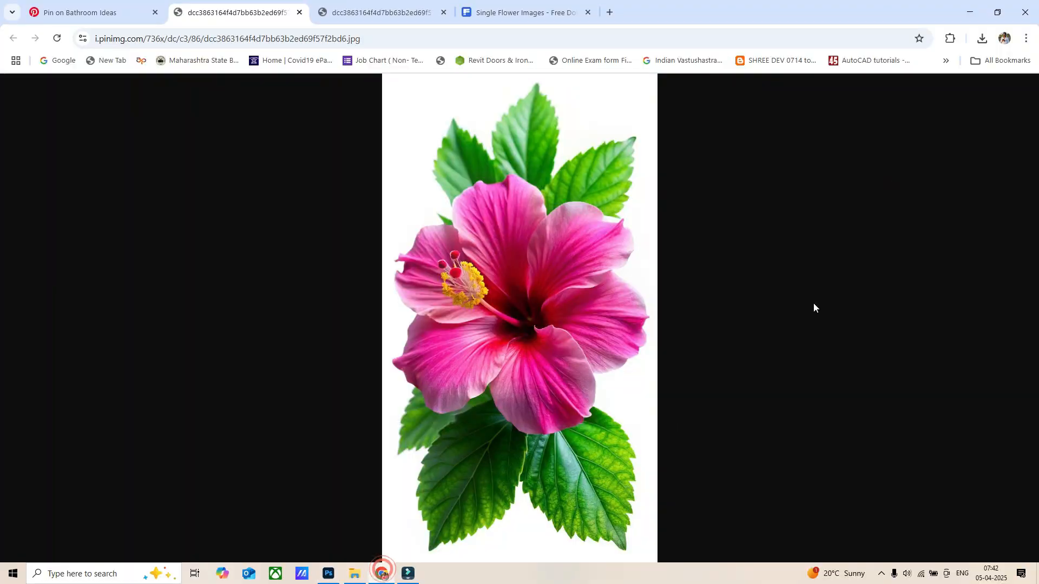
click(981, 38)
click(956, 94)
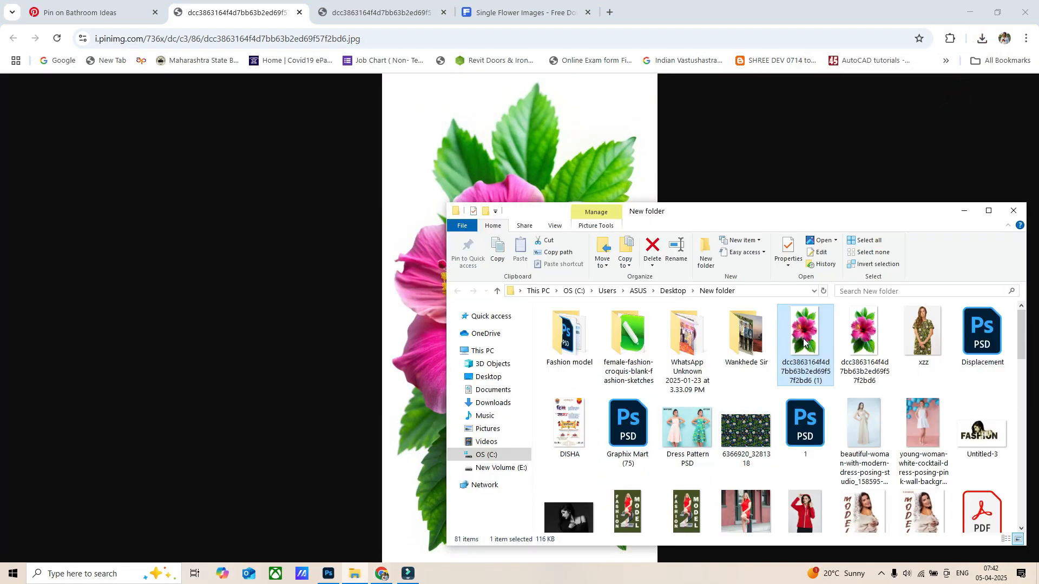
drag(804, 339, 447, 324)
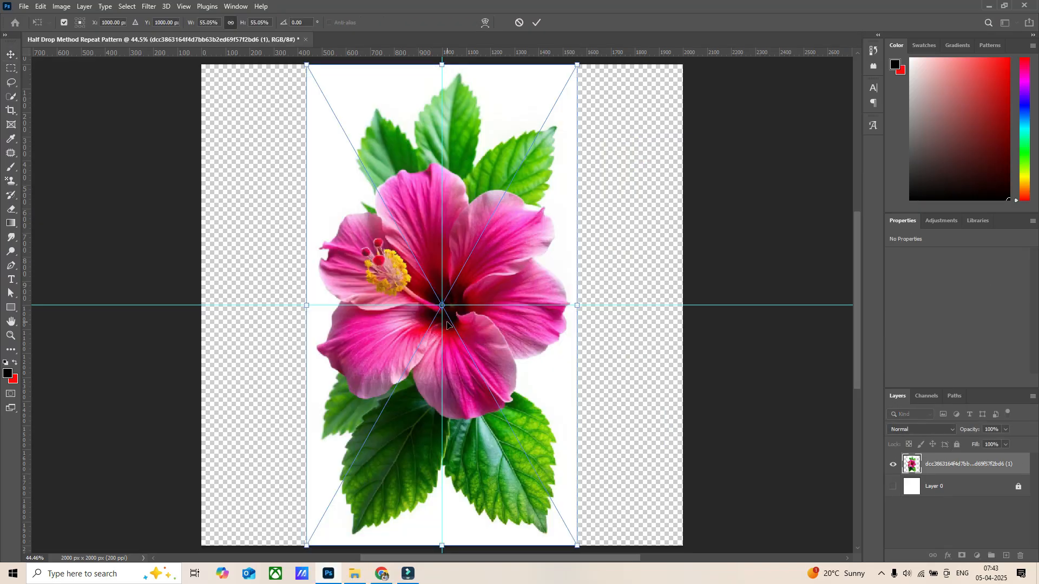
click(536, 23)
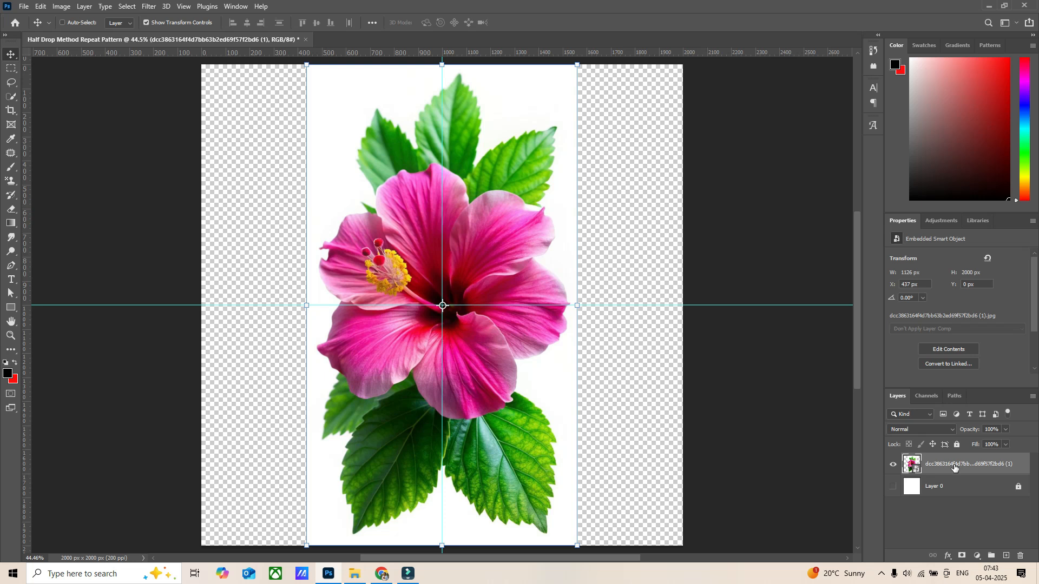
Change the image size units to inches and set the document resolution to 300 pixels/inch, keeping 10 x 10 inches.
key(ctrl+alt+i)
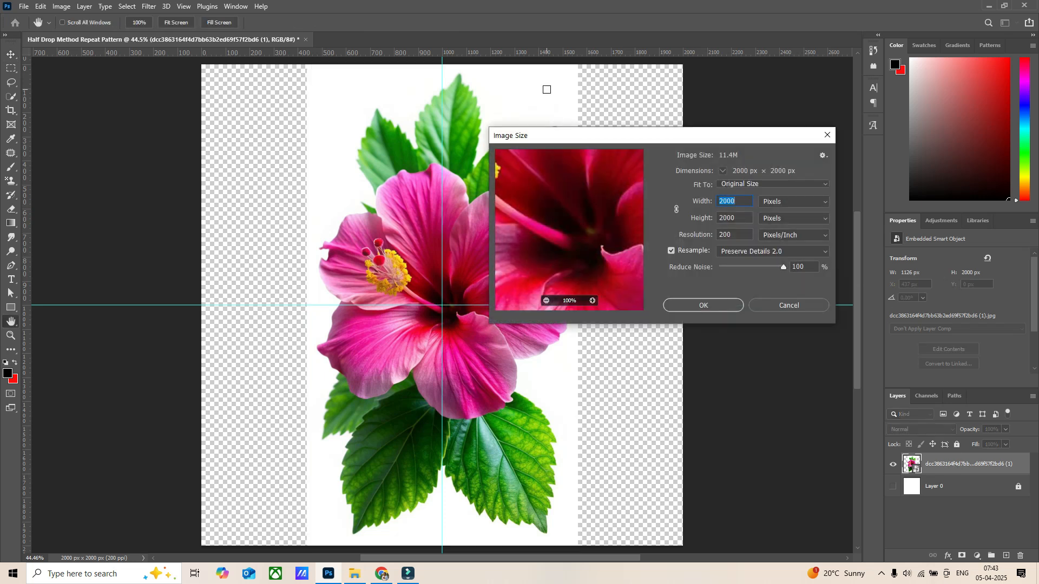
drag(586, 140, 623, 140)
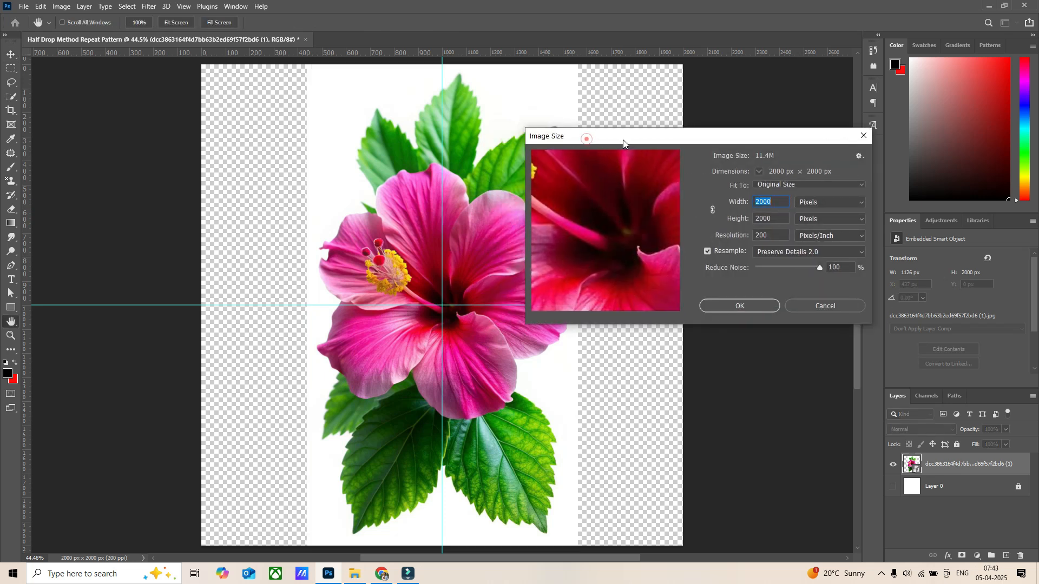
click(830, 203)
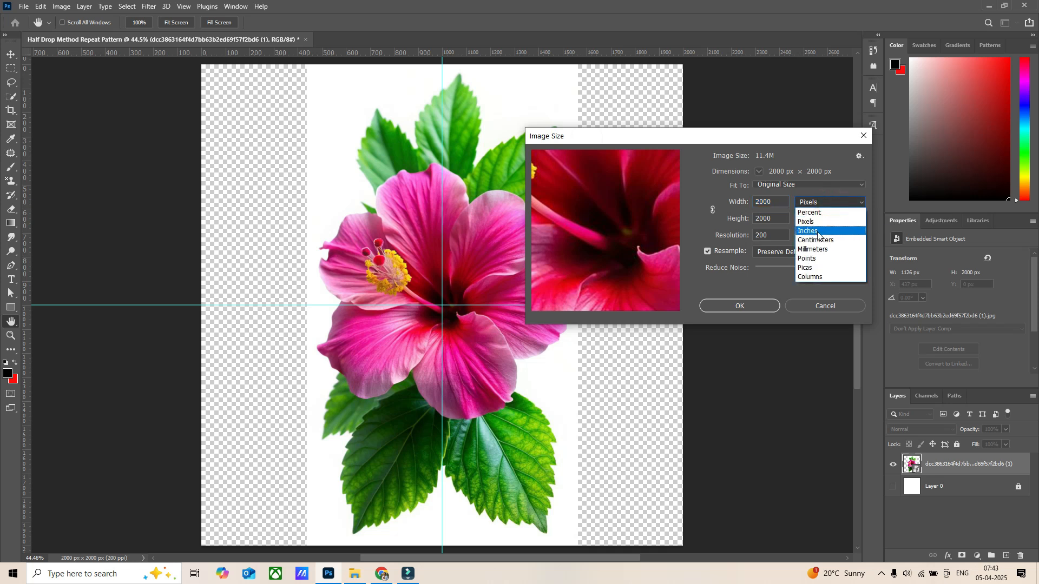
click(817, 231)
double_click(775, 235)
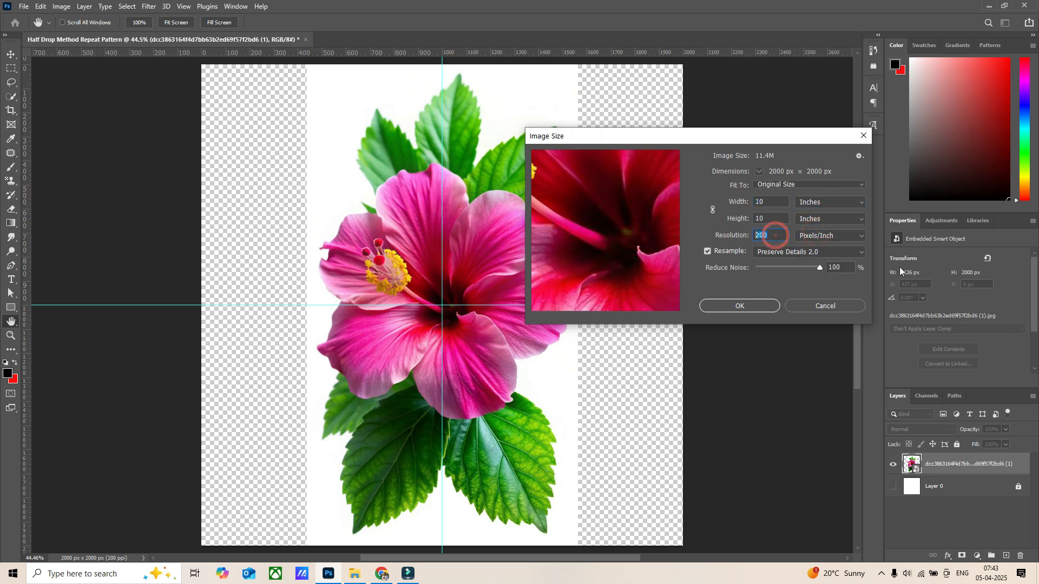
text(300)
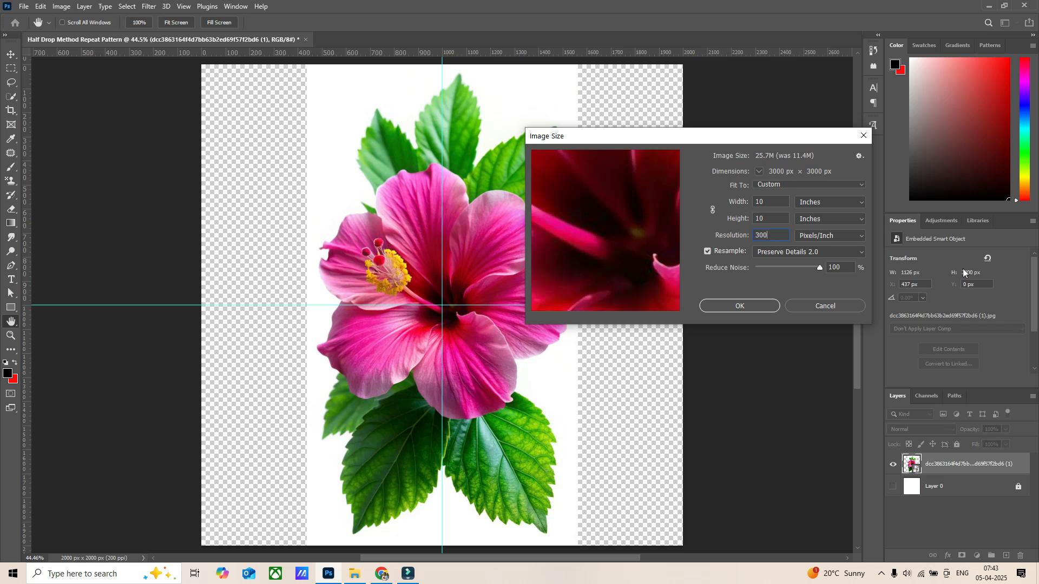
click(762, 305)
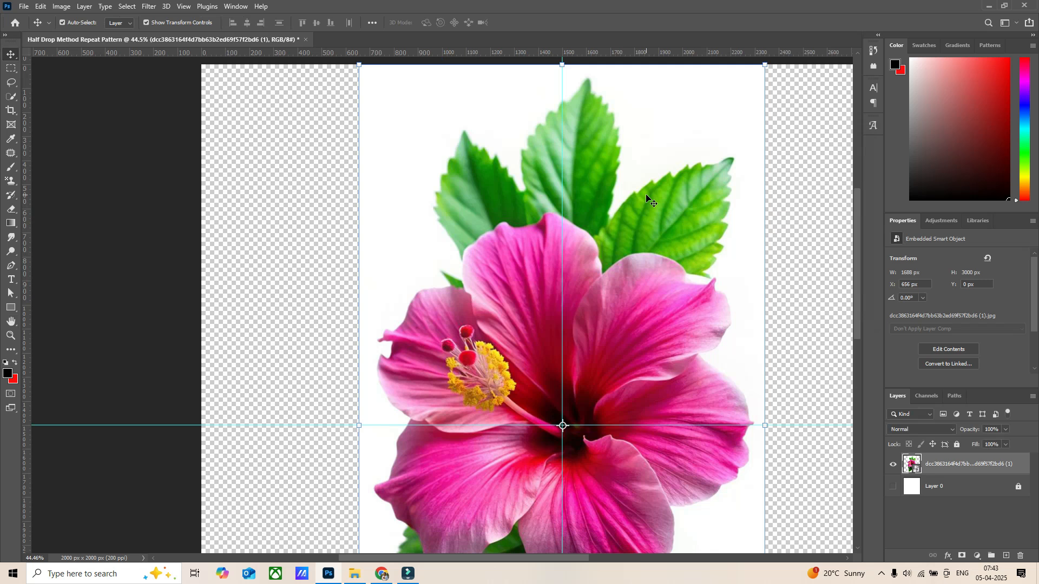
Rasterize the placed hibiscus layer.
scroll(646, 198, down, 3)
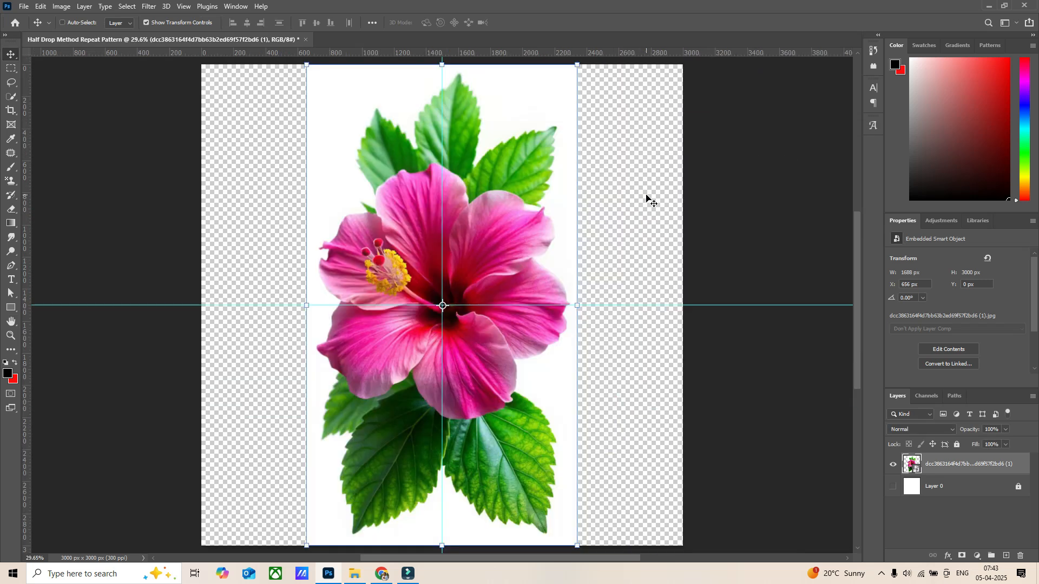
click(703, 262)
click(539, 236)
right_click(962, 465)
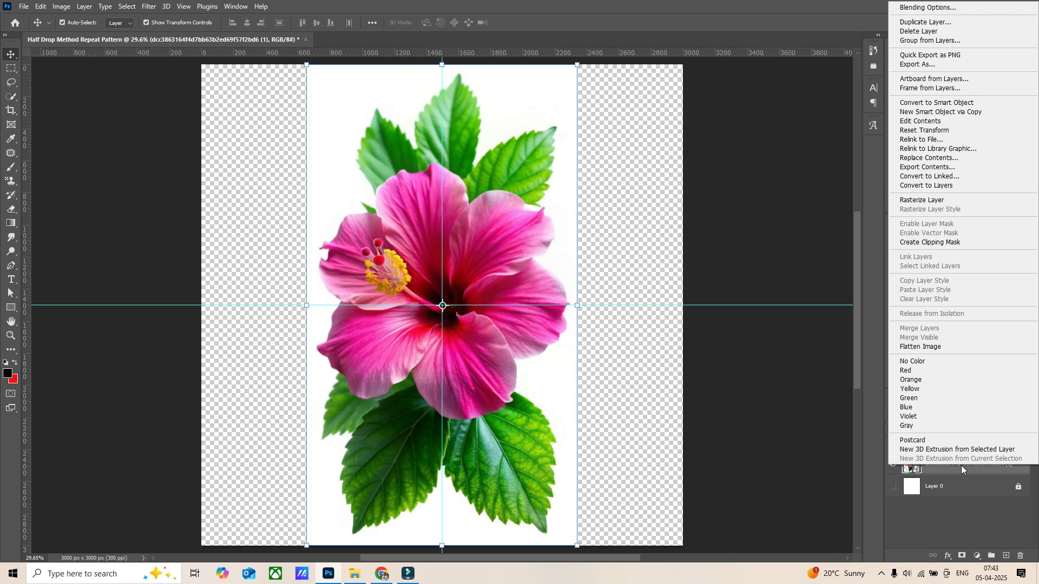
click(920, 201)
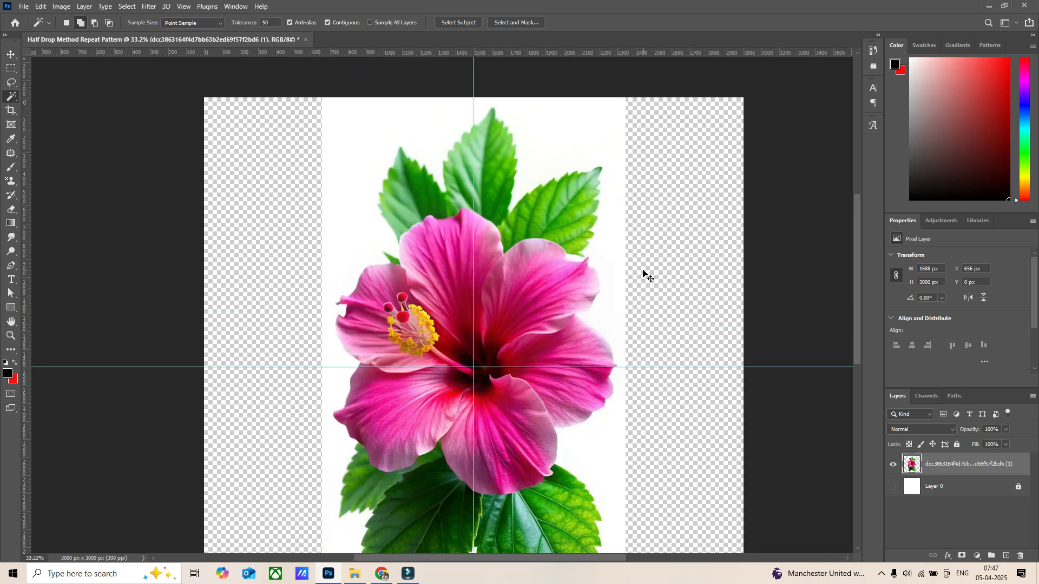
scroll(644, 273, down, 1)
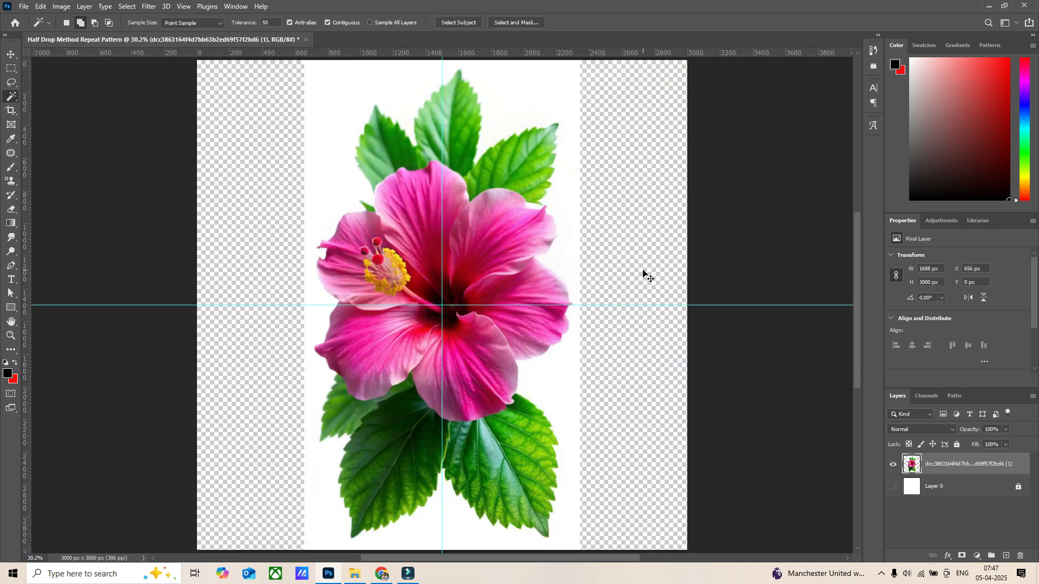
click(11, 54)
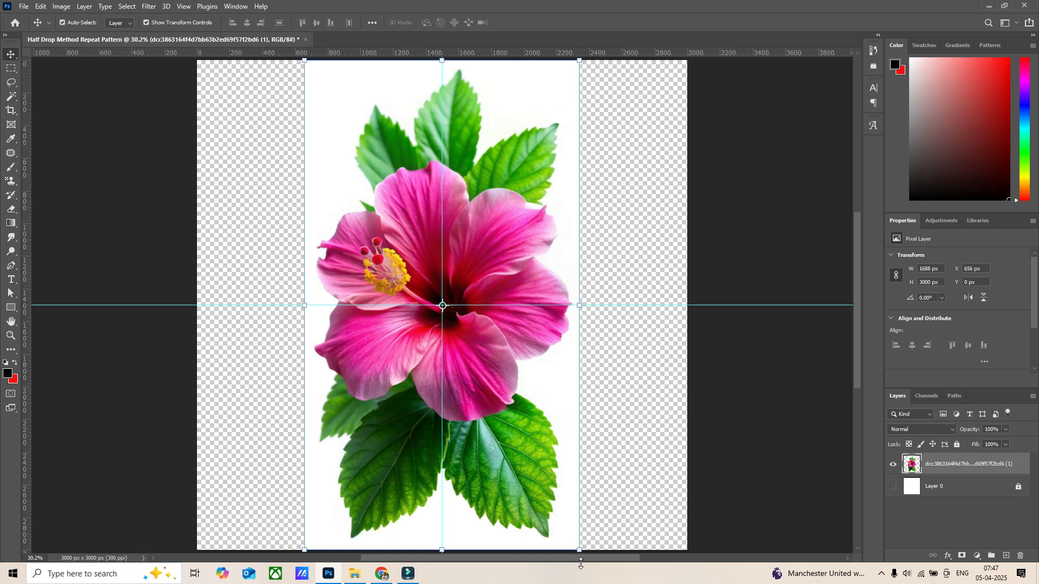
click(737, 239)
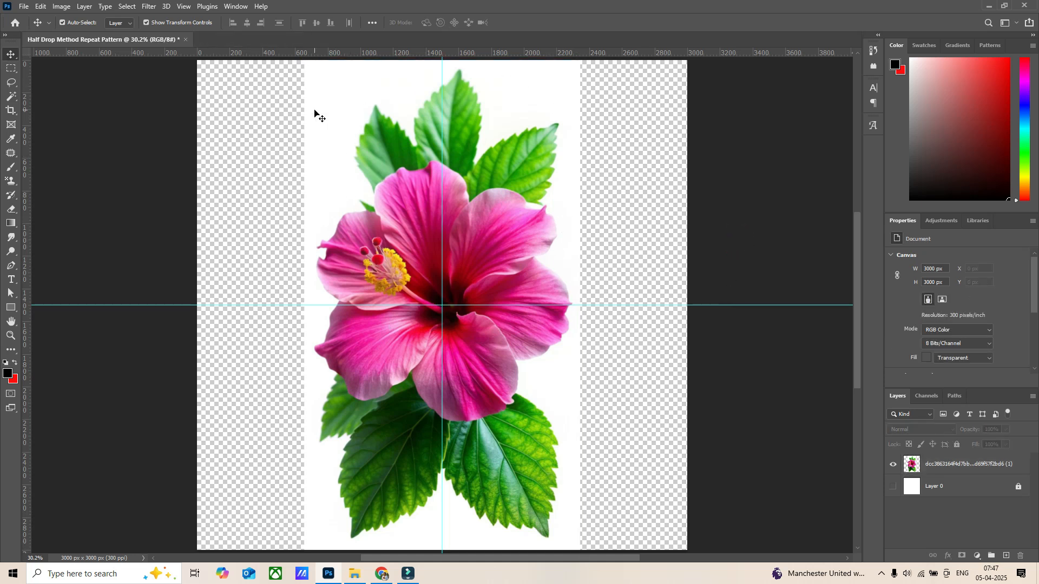
Select the white background around the flower on the hibiscus layer using the Magic Wand tool with tolerance 50.
click(13, 102)
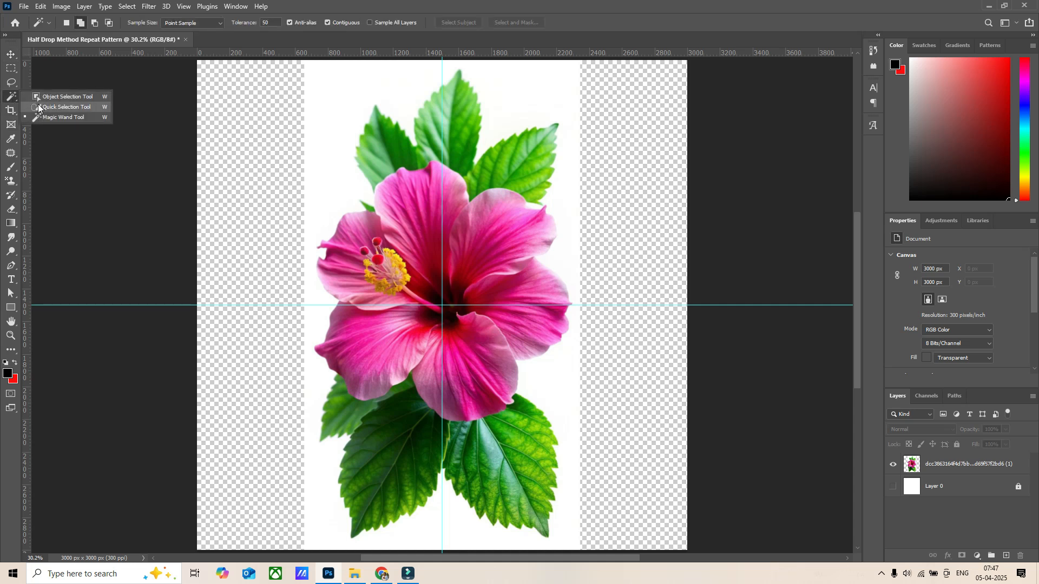
click(38, 106)
right_click(11, 96)
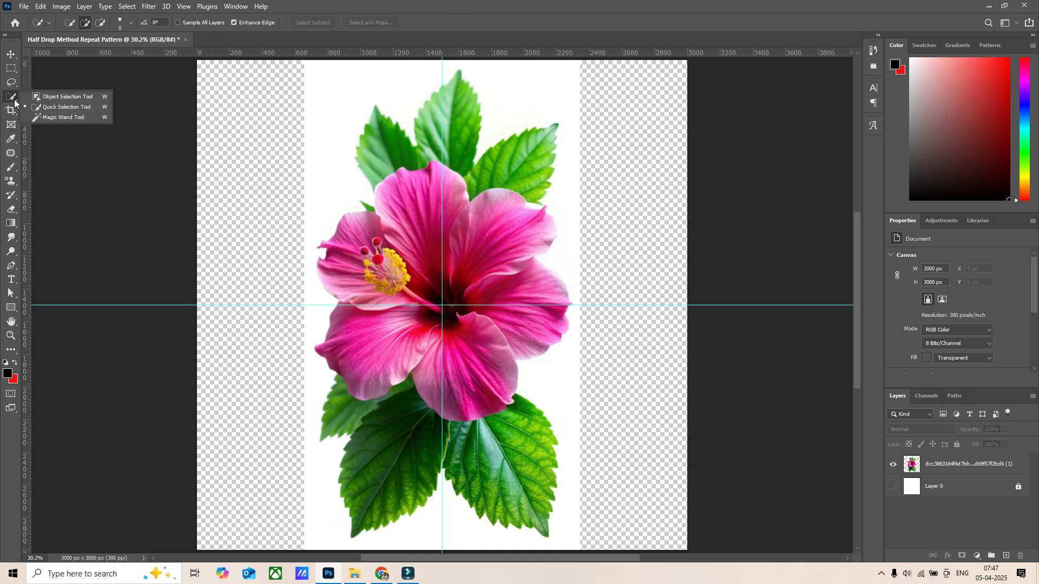
click(52, 118)
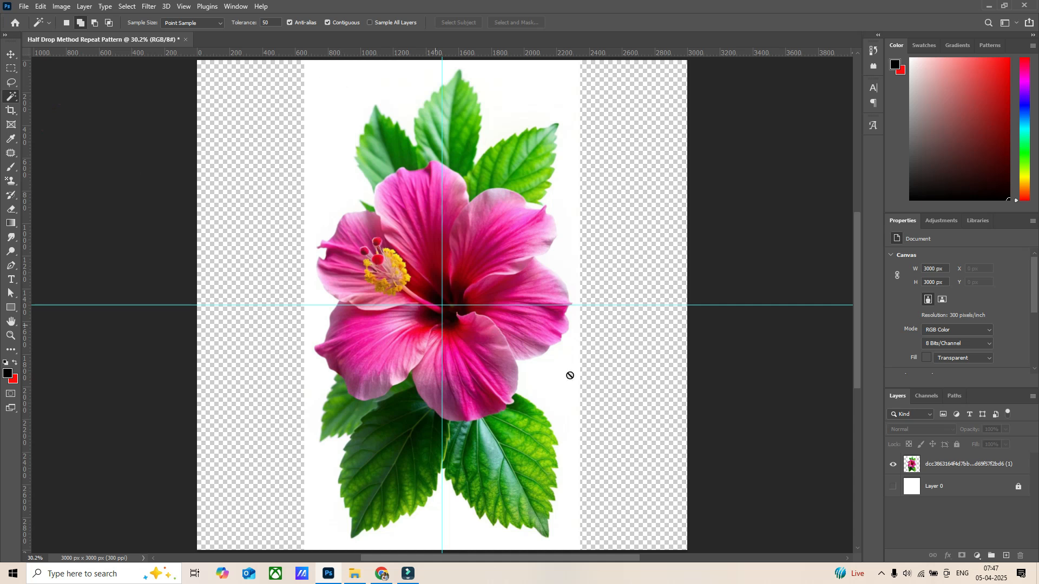
click(947, 464)
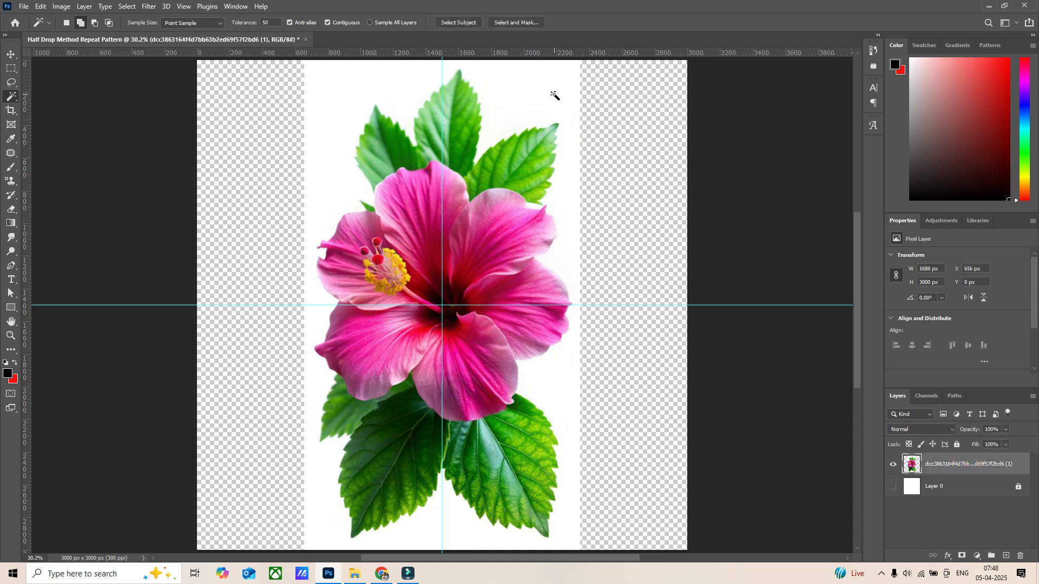
click(270, 22)
click(558, 375)
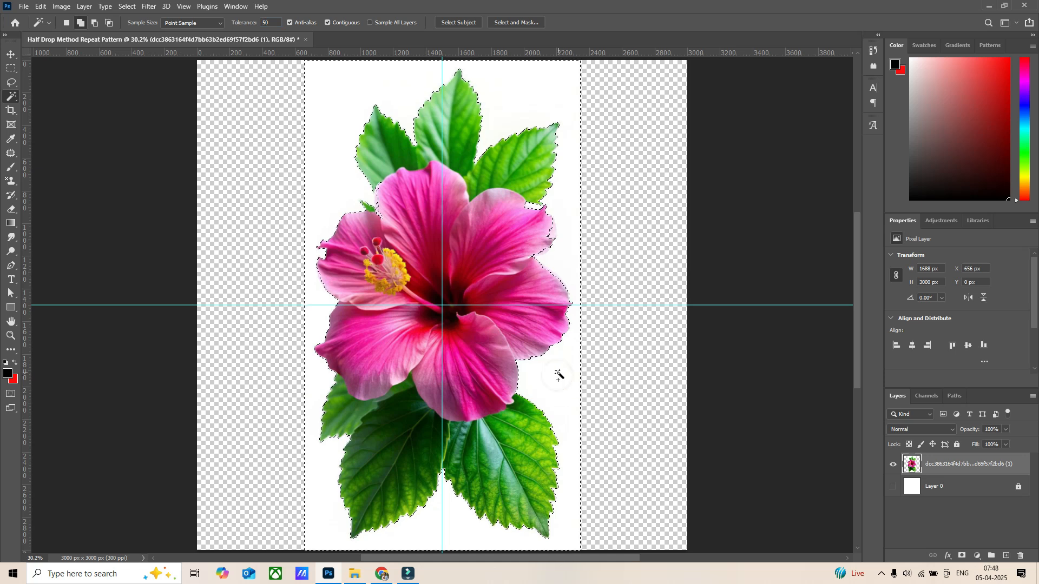
Examine the selection's edges around the upper leaves, petals and lower leaves of the hibiscus at higher magnification.
scroll(536, 252, up, 2)
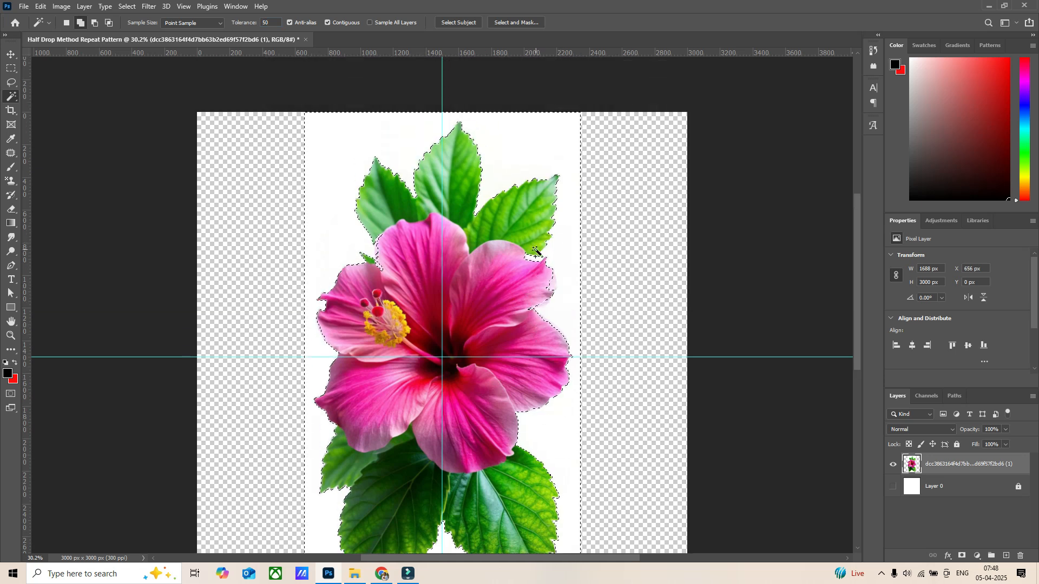
scroll(536, 252, up, 4)
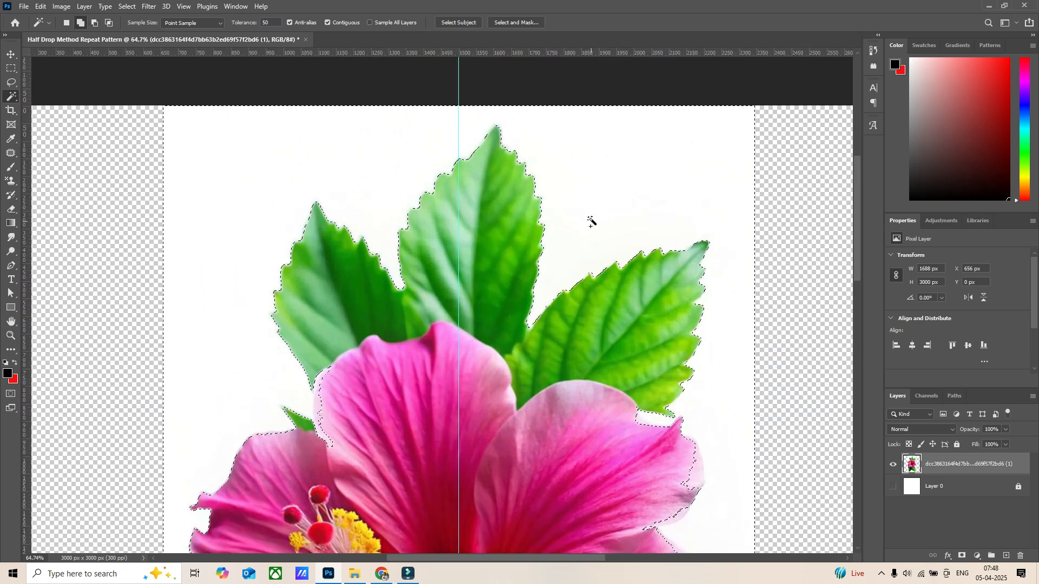
scroll(581, 214, down, 5)
scroll(464, 413, up, 3)
scroll(401, 246, down, 2)
scroll(464, 422, up, 3)
scroll(489, 432, down, 3)
scroll(547, 436, up, 4)
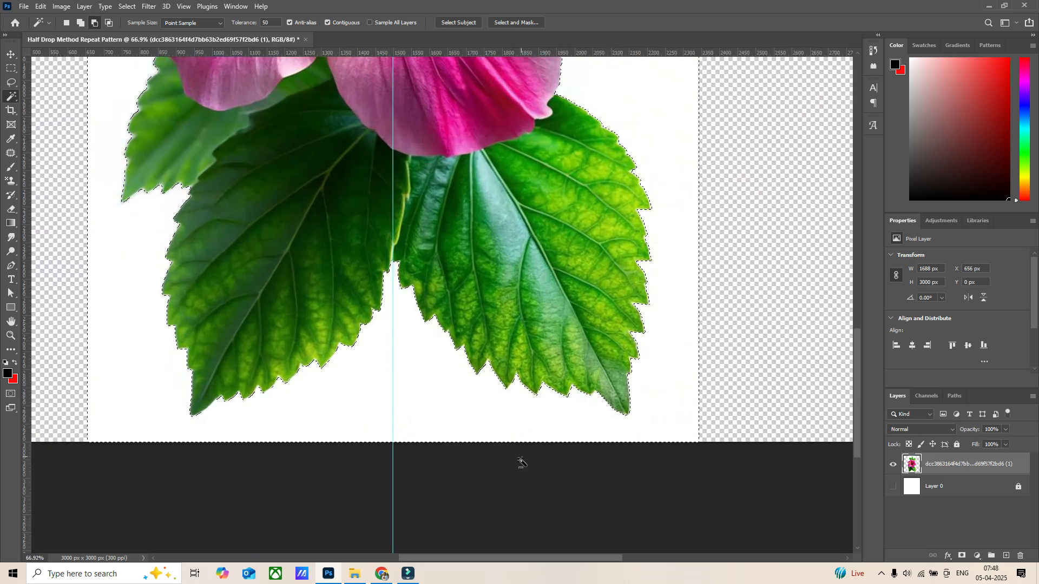
scroll(520, 464, down, 4)
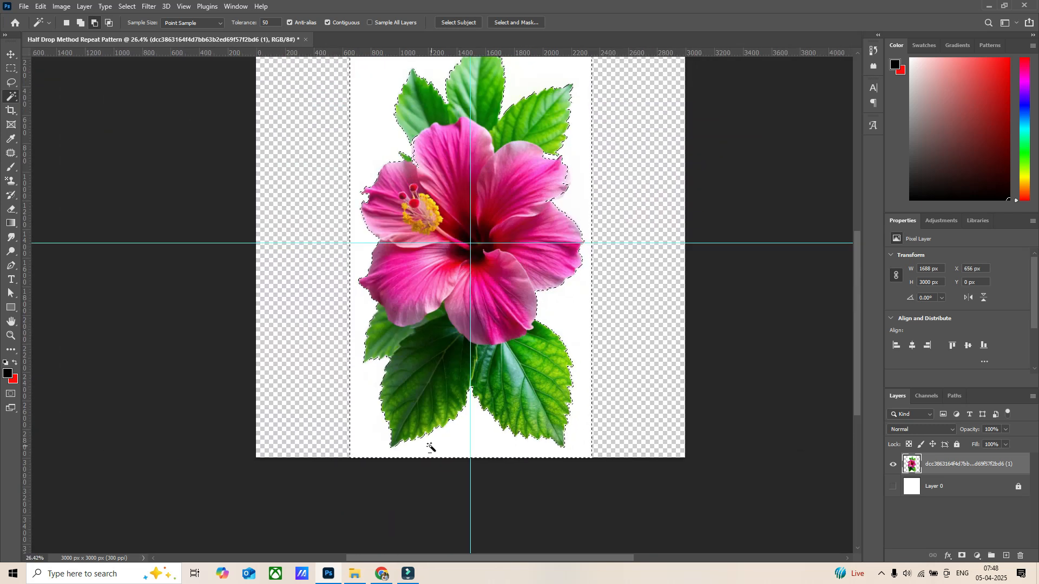
scroll(430, 447, down, 1)
scroll(464, 289, up, 3)
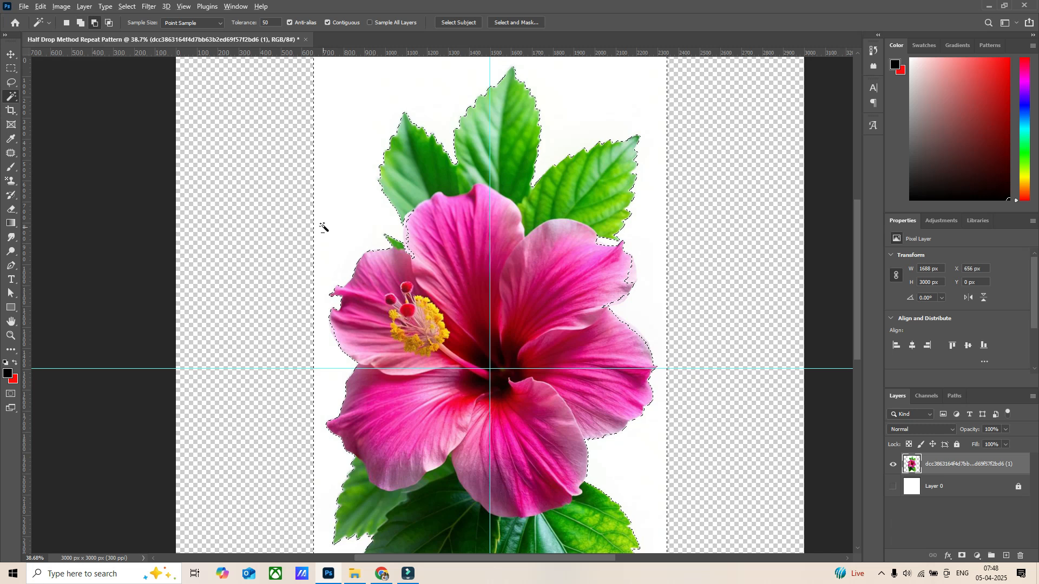
scroll(325, 222, down, 2)
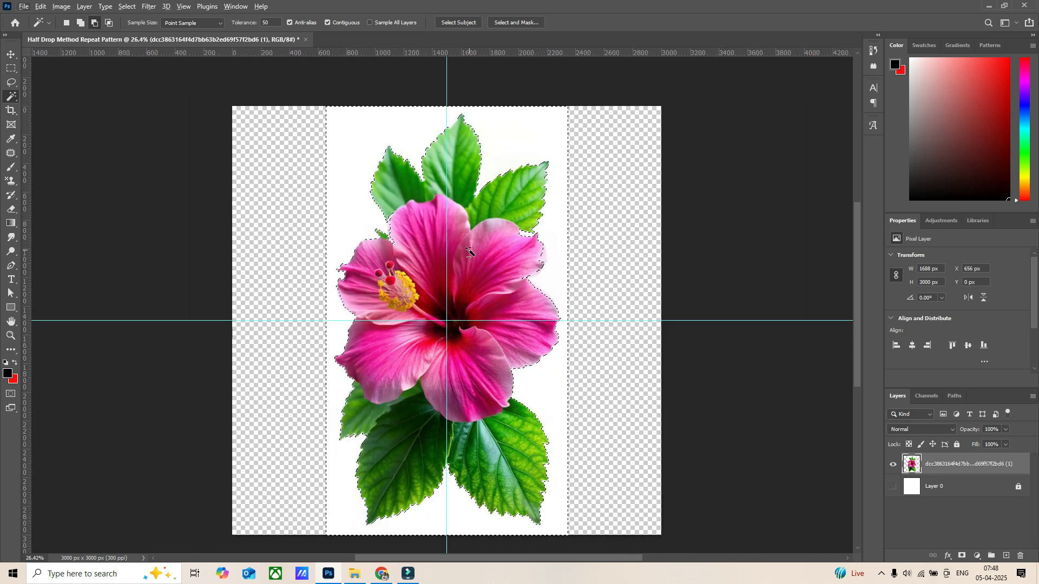
scroll(476, 427, up, 1)
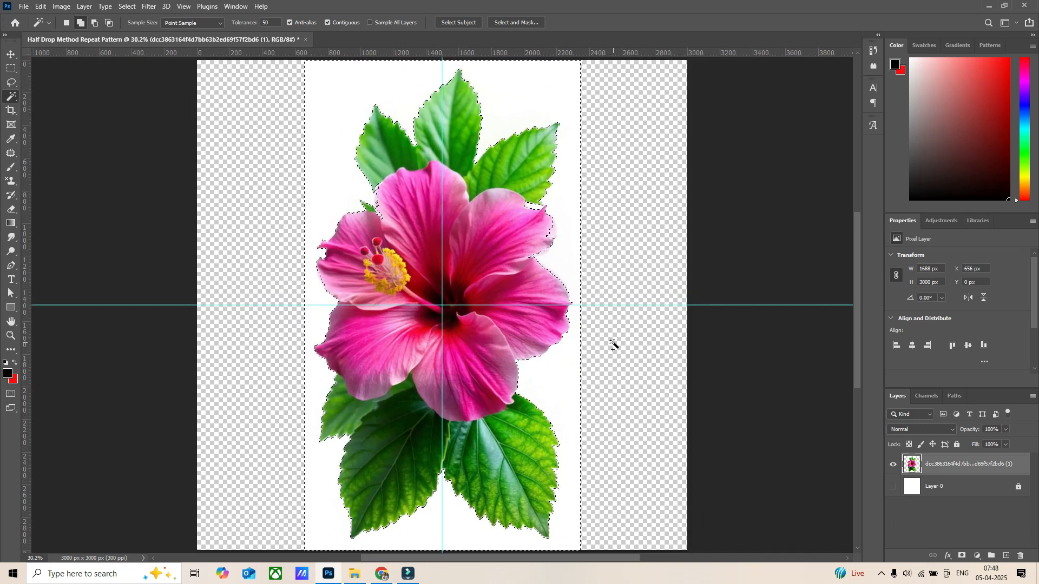
scroll(613, 345, up, 1)
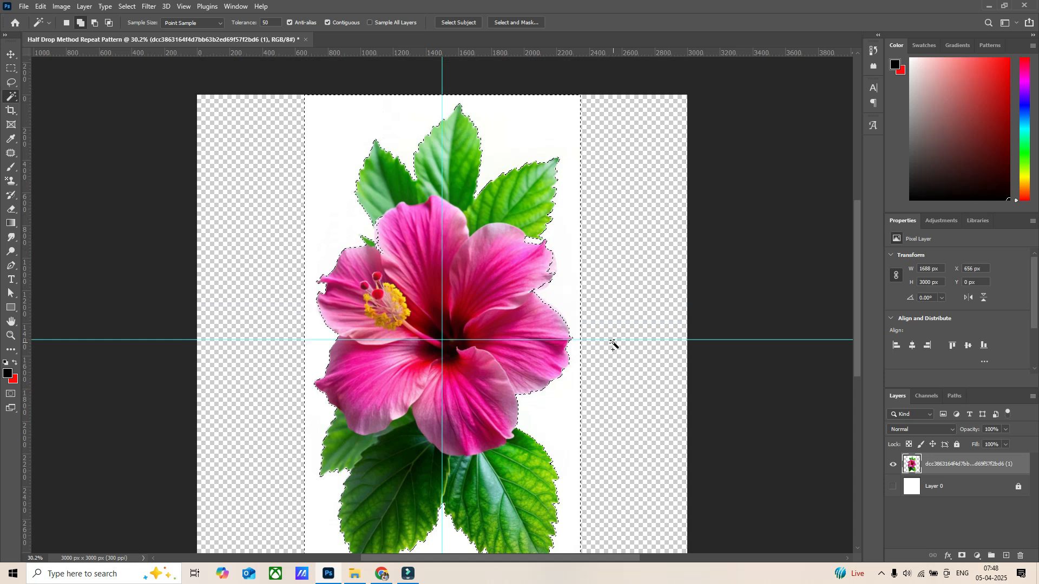
Delete the selected white background around the hibiscus and clear the selection.
key(Delete)
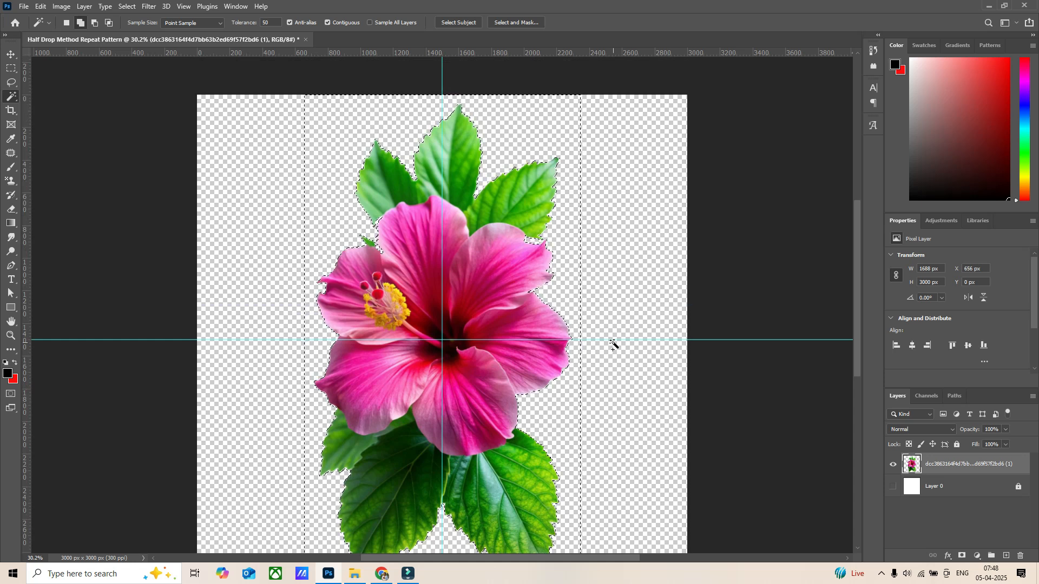
key(ctrl+d)
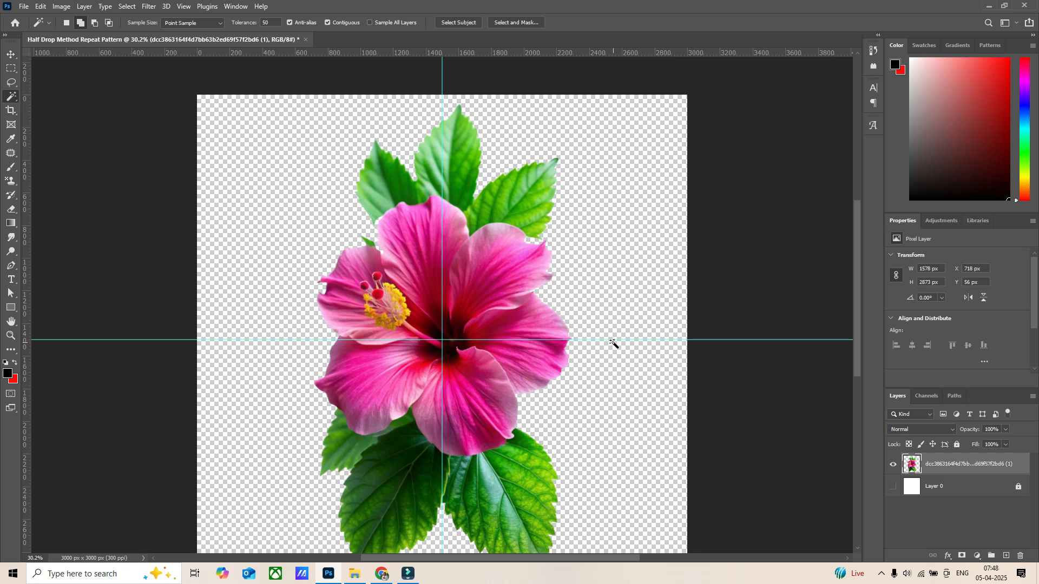
scroll(618, 298, down, 2)
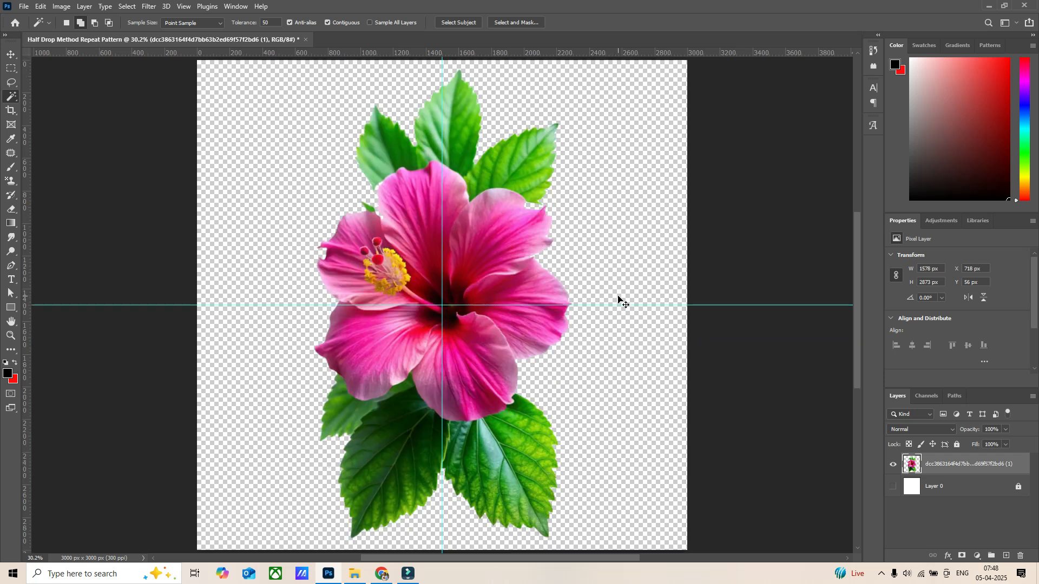
scroll(458, 248, down, 5)
scroll(466, 265, up, 3)
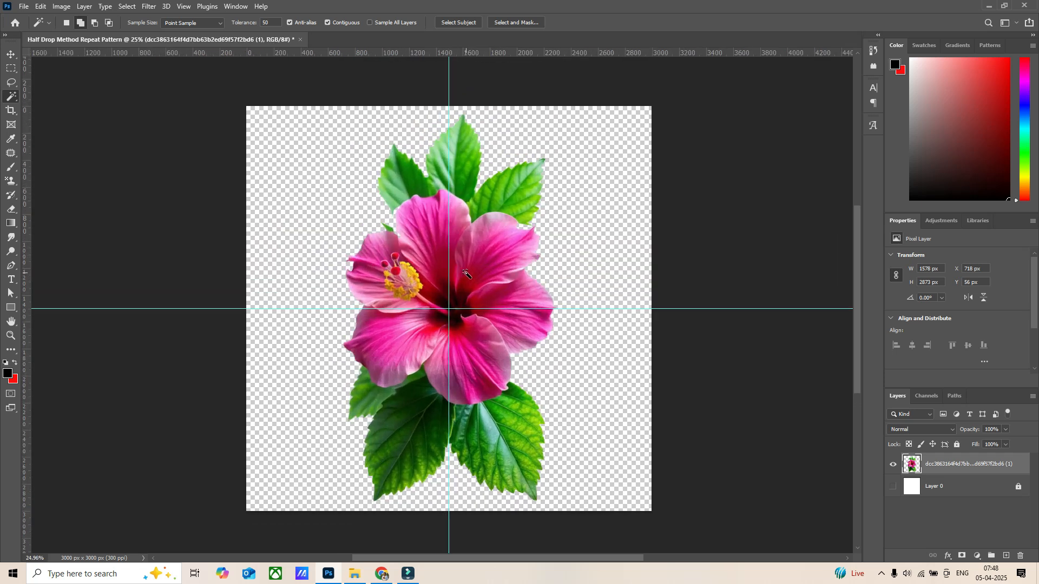
scroll(465, 275, up, 2)
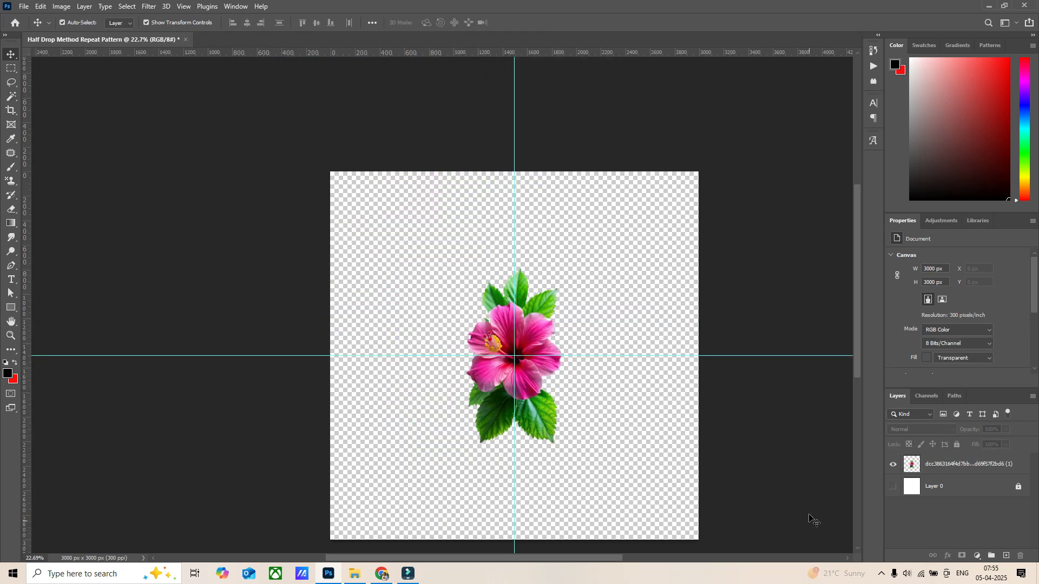
Scale the hibiscus layer proportionally to about 100.56% and apply the transformation.
click(540, 404)
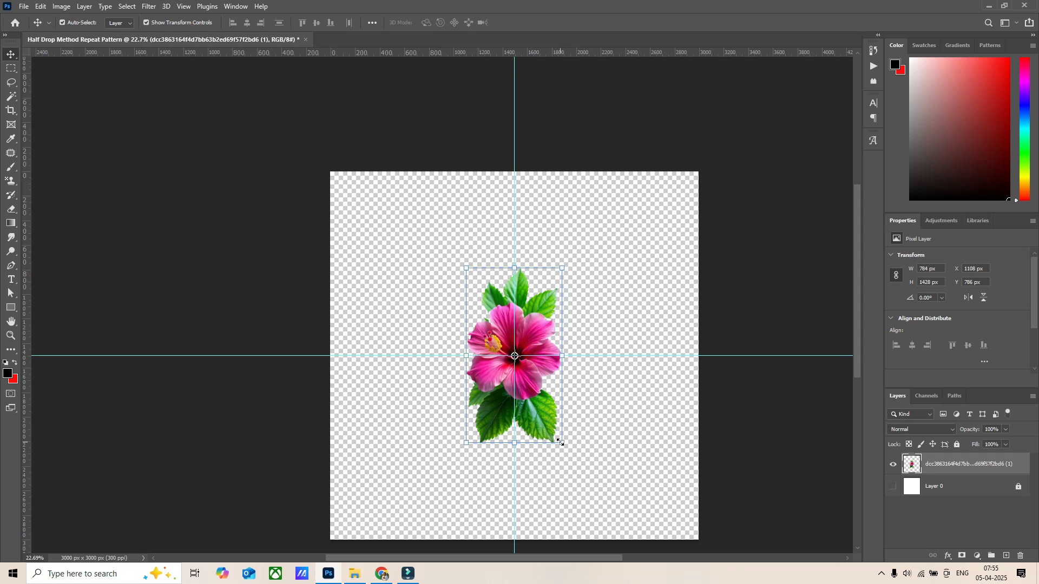
drag(560, 443, 561, 444)
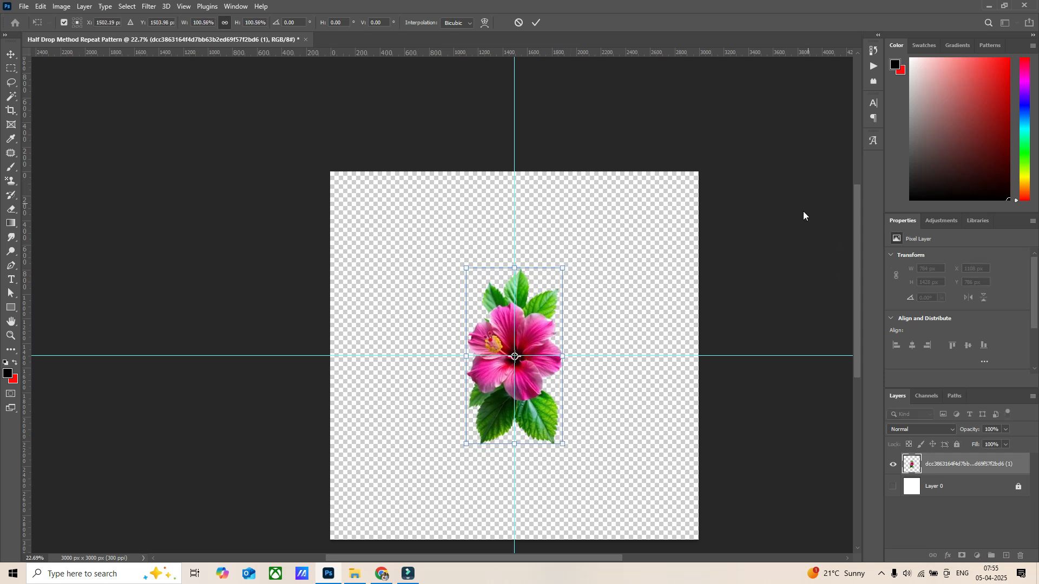
click(536, 23)
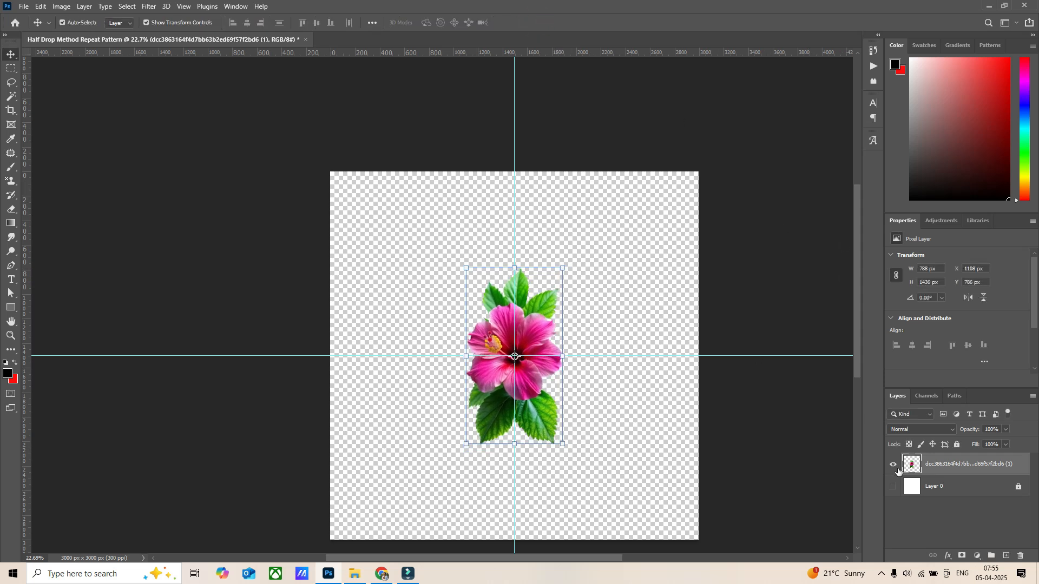
Duplicate the hibiscus layer and hide the original, keeping only the copy visible.
key(ctrl+j)
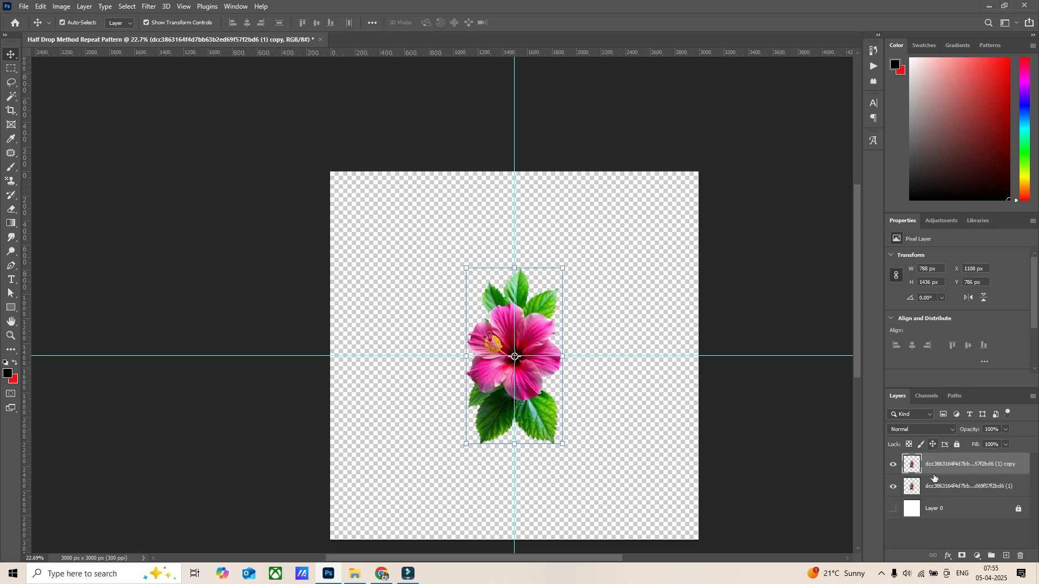
click(893, 487)
click(893, 464)
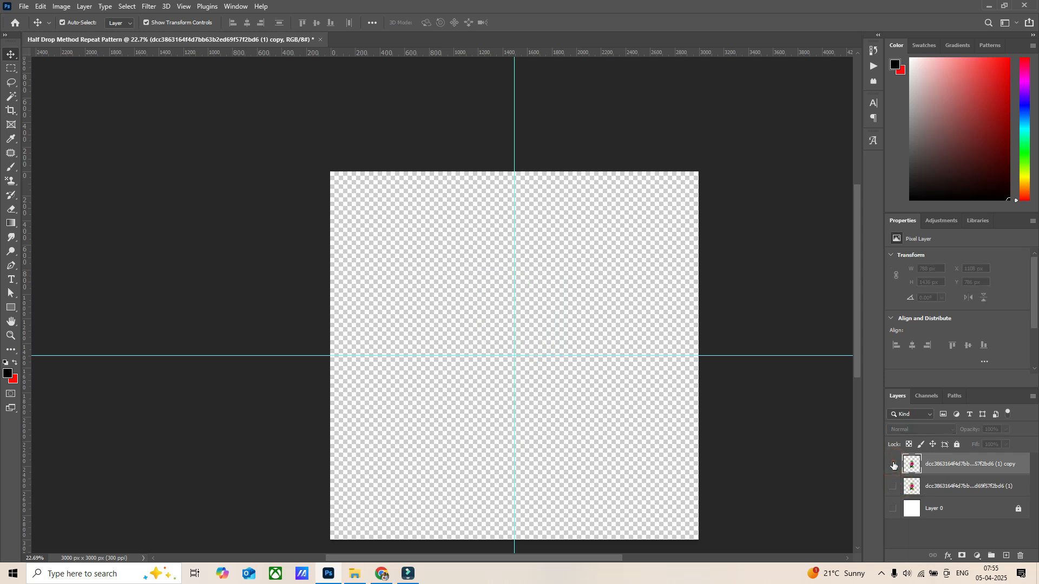
click(893, 464)
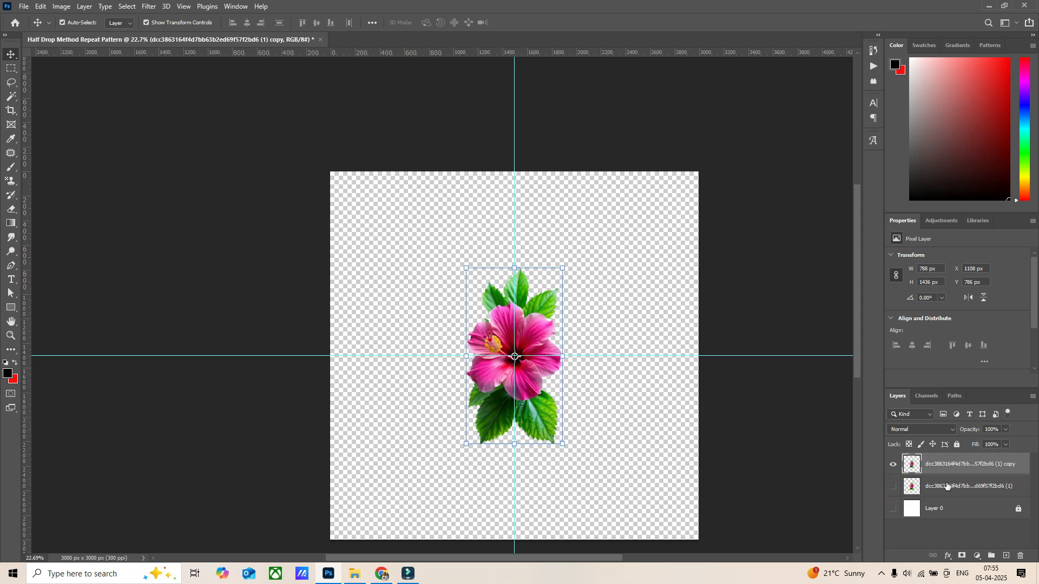
click(782, 465)
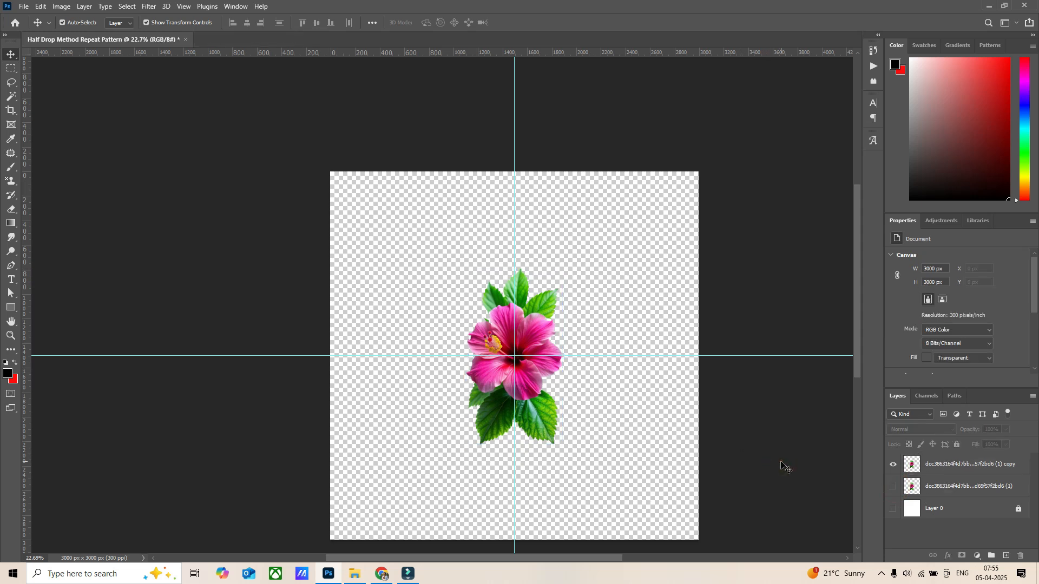
Select the upper-right quarter of the hibiscus with the Rectangular Marquee tool, aligning the selection with the two center guides.
scroll(494, 293, down, 1)
scroll(578, 245, up, 2)
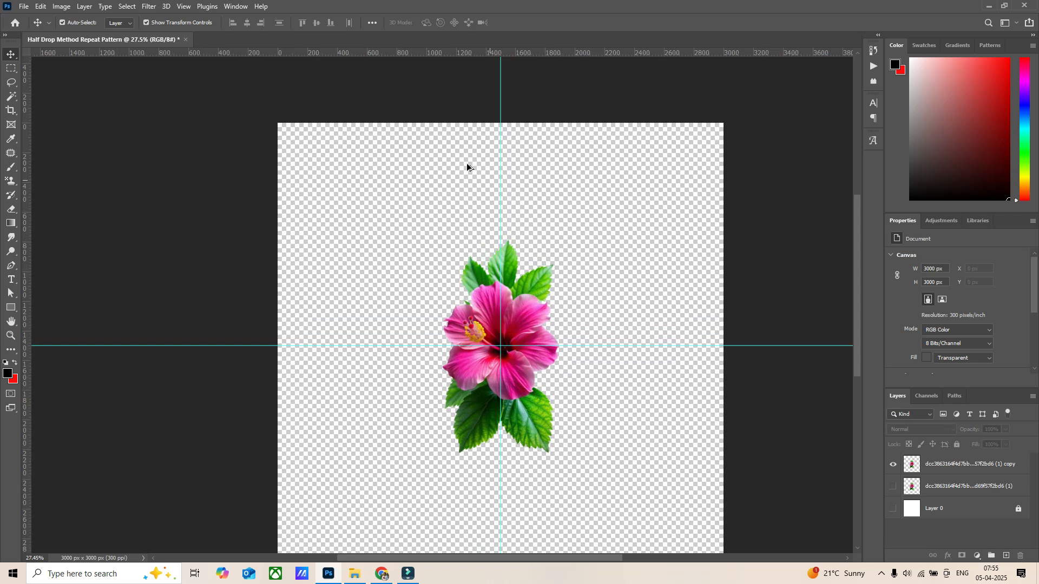
scroll(485, 196, down, 2)
scroll(553, 243, up, 2)
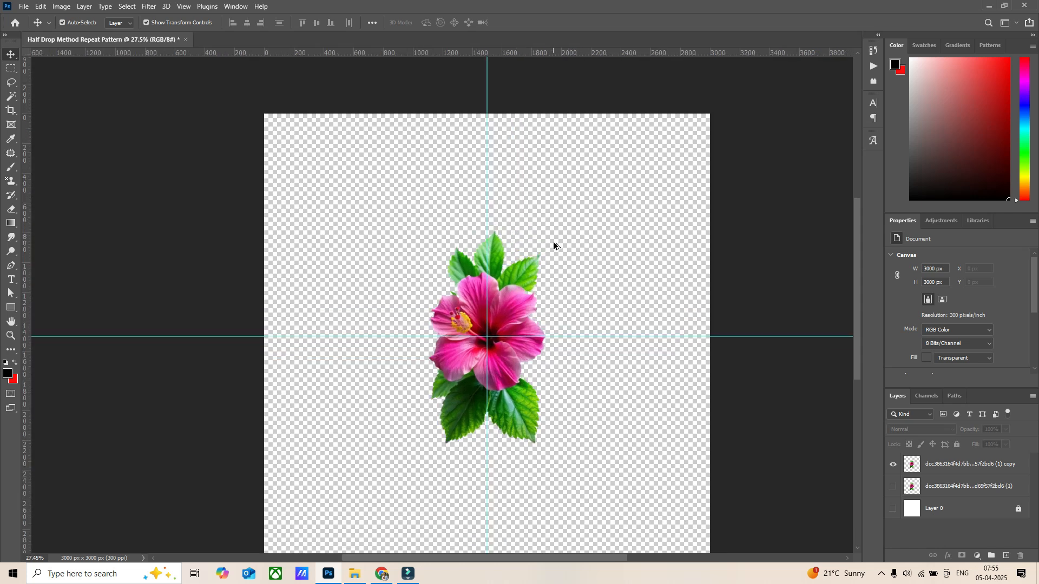
click(10, 69)
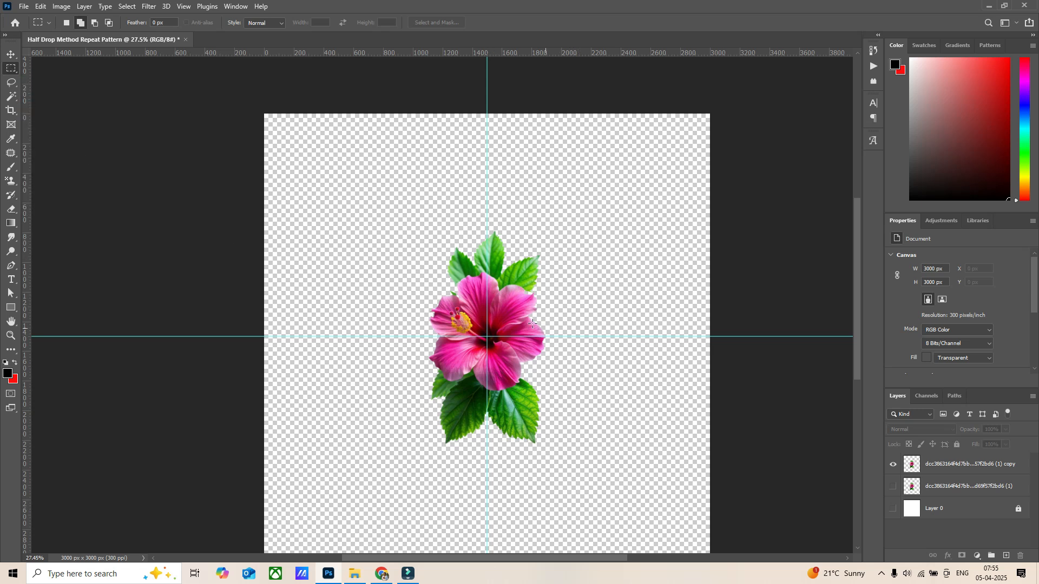
scroll(484, 237, up, 3)
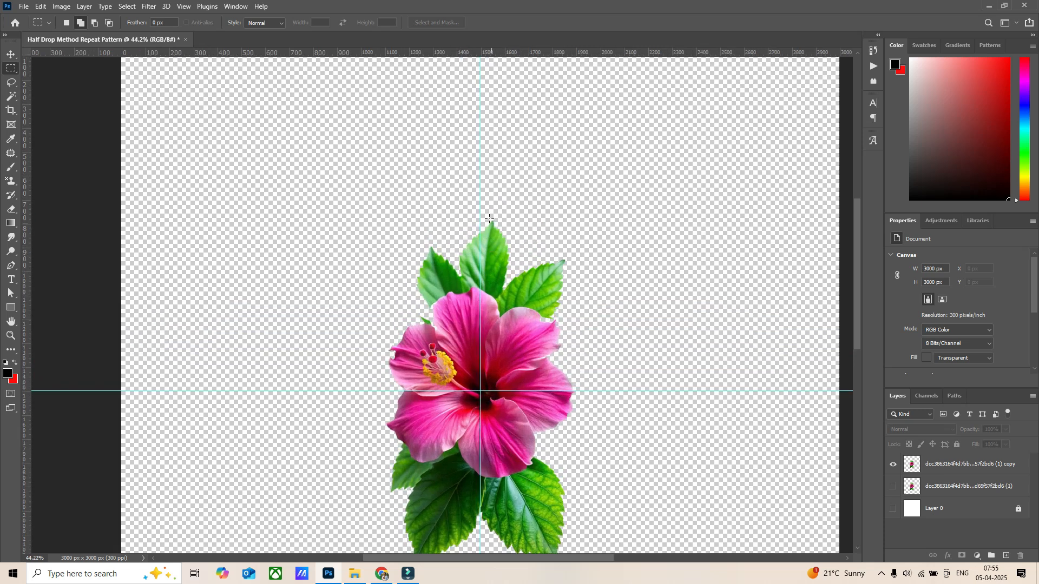
drag(480, 207, 595, 359)
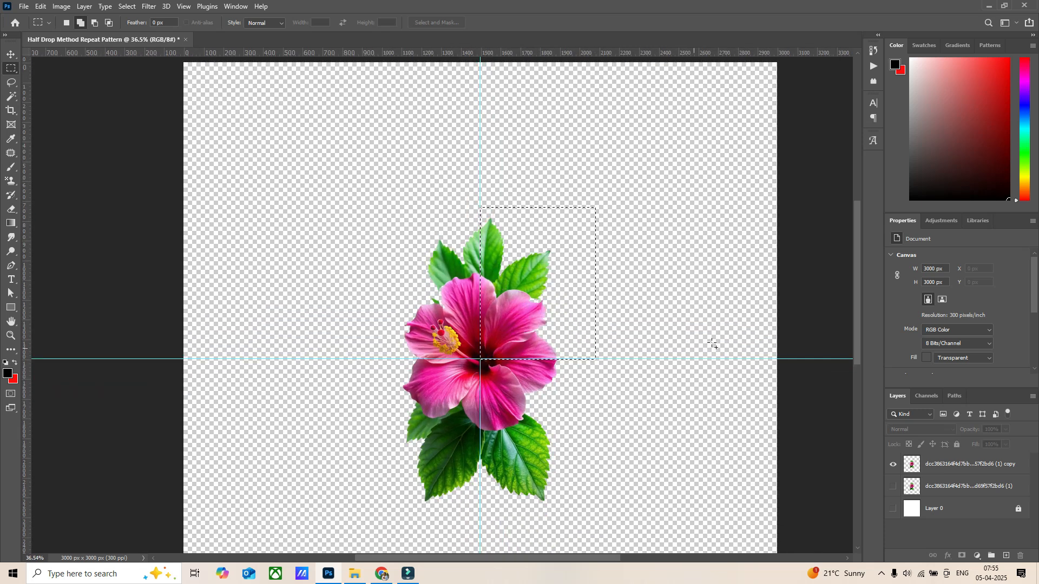
scroll(741, 338, down, 1)
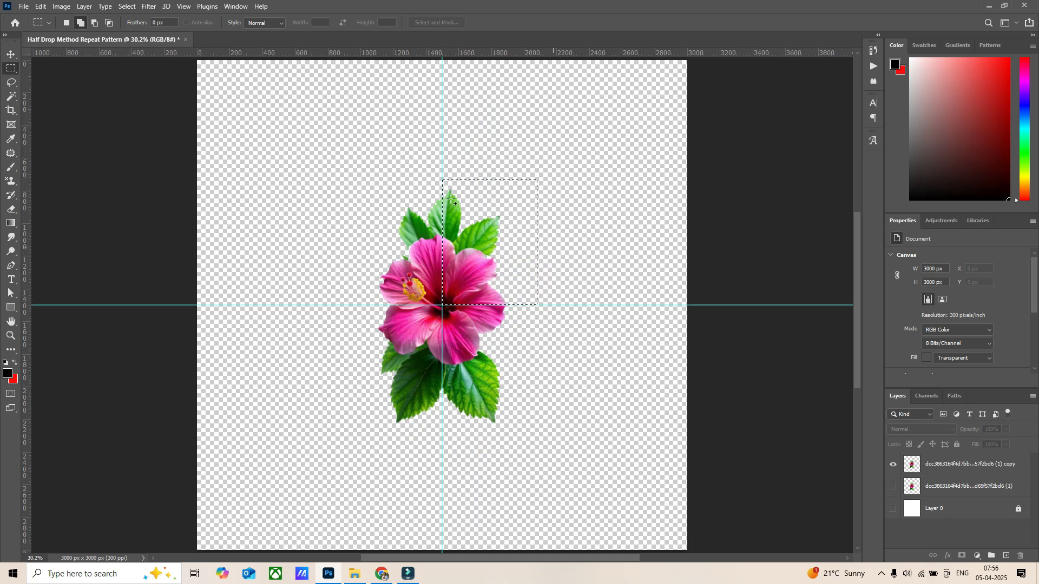
Move the selected quarter up and to the right, away from the flower, and cut it onto a new layer.
click(10, 55)
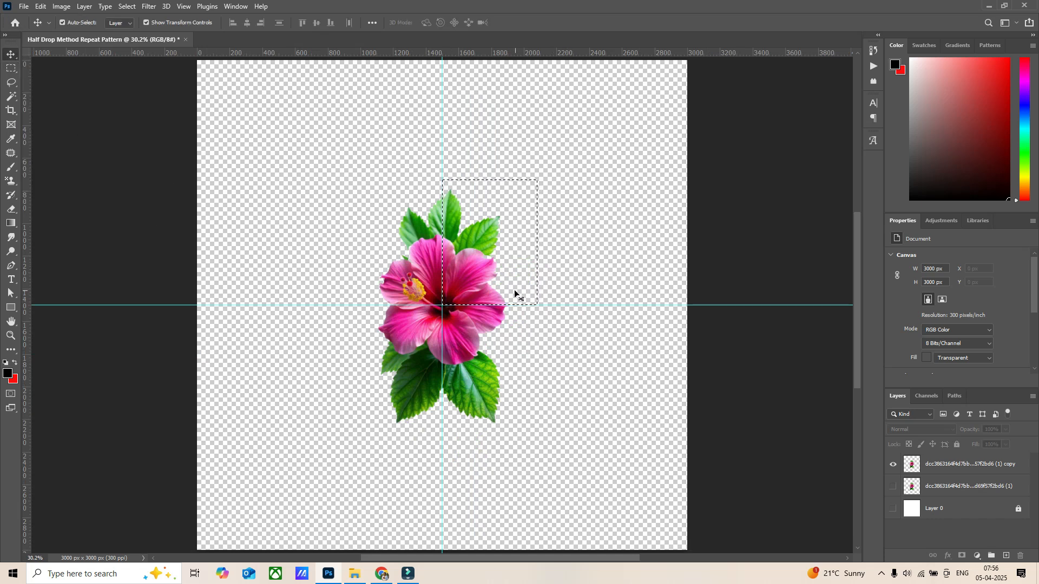
drag(469, 285, 536, 244)
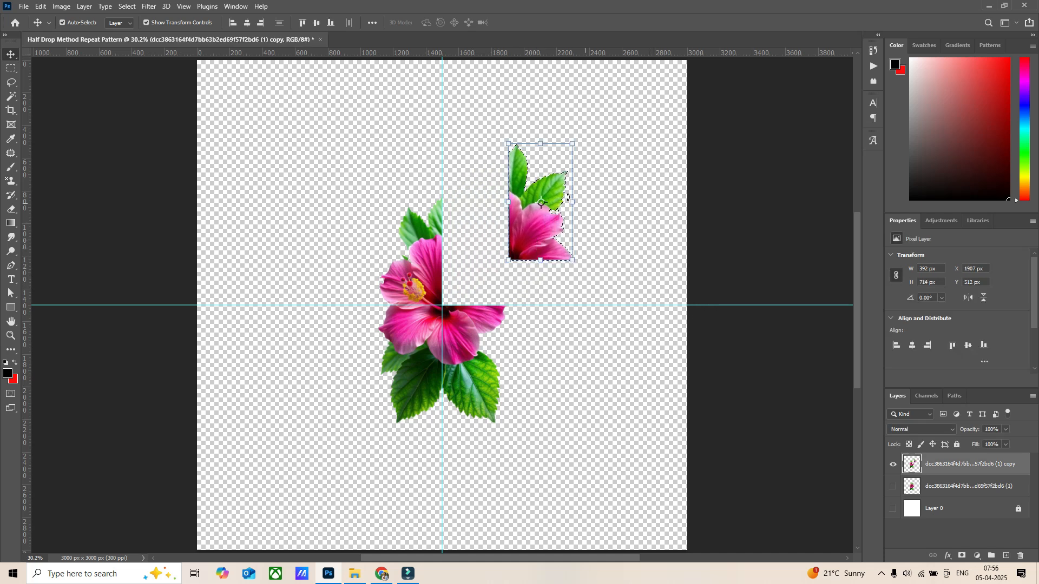
key(ctrl)
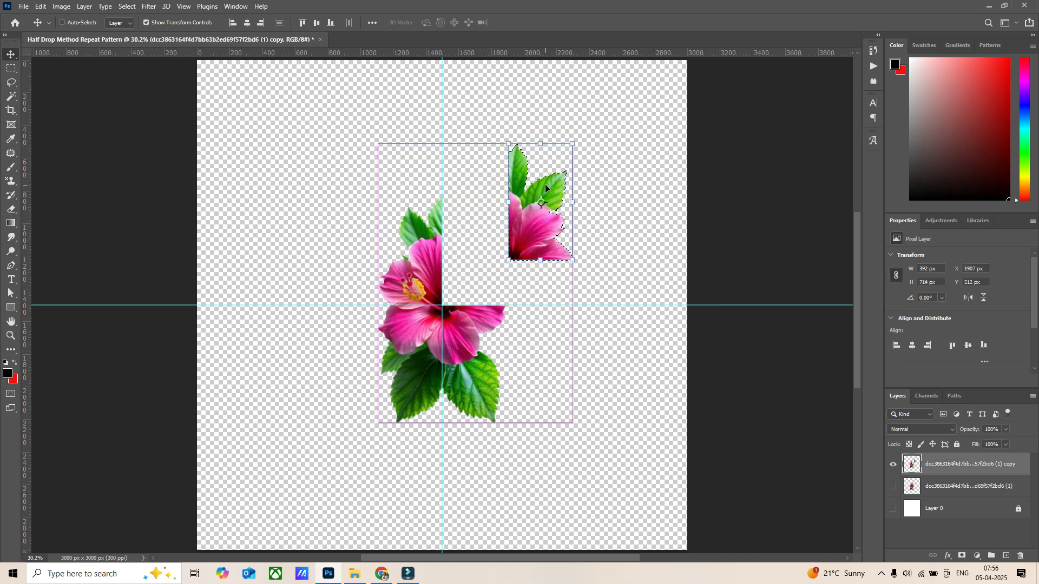
key(ctrl+j)
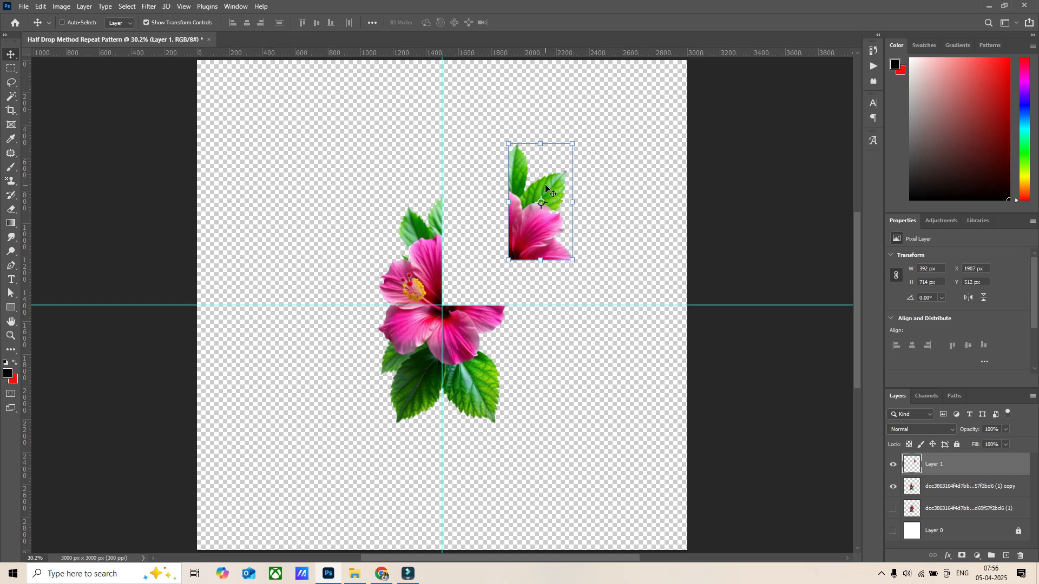
Reposition the separated upper-right quarter closer to the flower, at about X 1777 px, Y 477 px, and leave everything deselected.
click(763, 269)
mouse_move(551, 239)
mouse_down()
mouse_move(512, 257)
mouse_move(611, 233)
mouse_move(546, 211)
mouse_move(580, 234)
mouse_move(540, 226)
mouse_move(543, 243)
mouse_up()
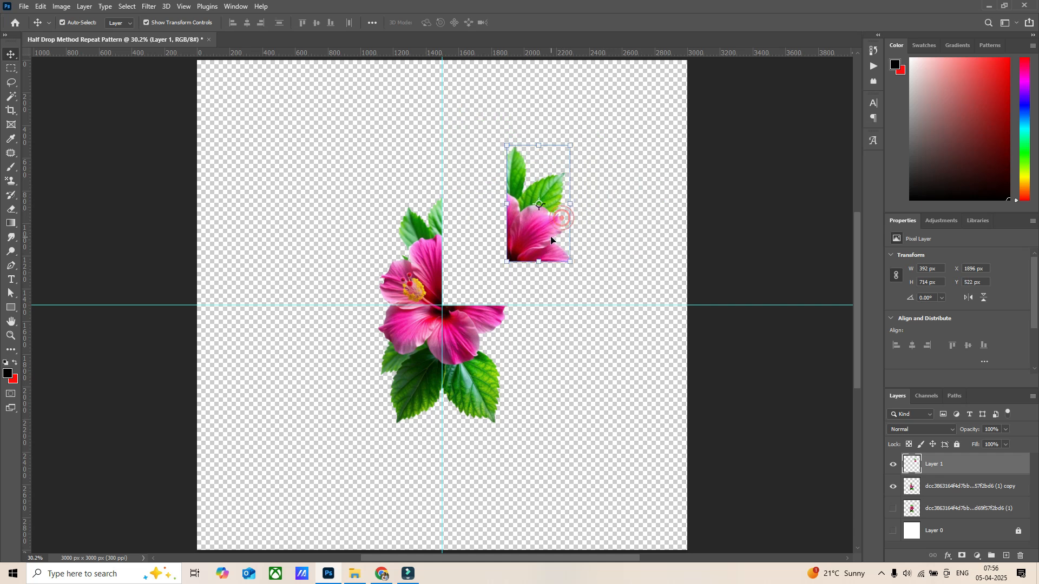
click(433, 338)
drag(519, 238, 520, 220)
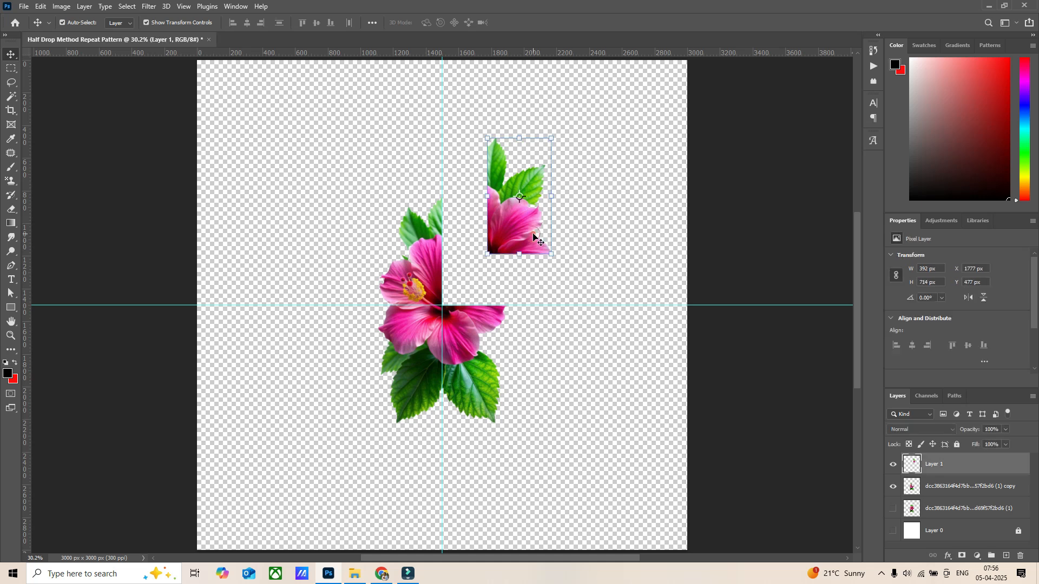
key(ctrl+a)
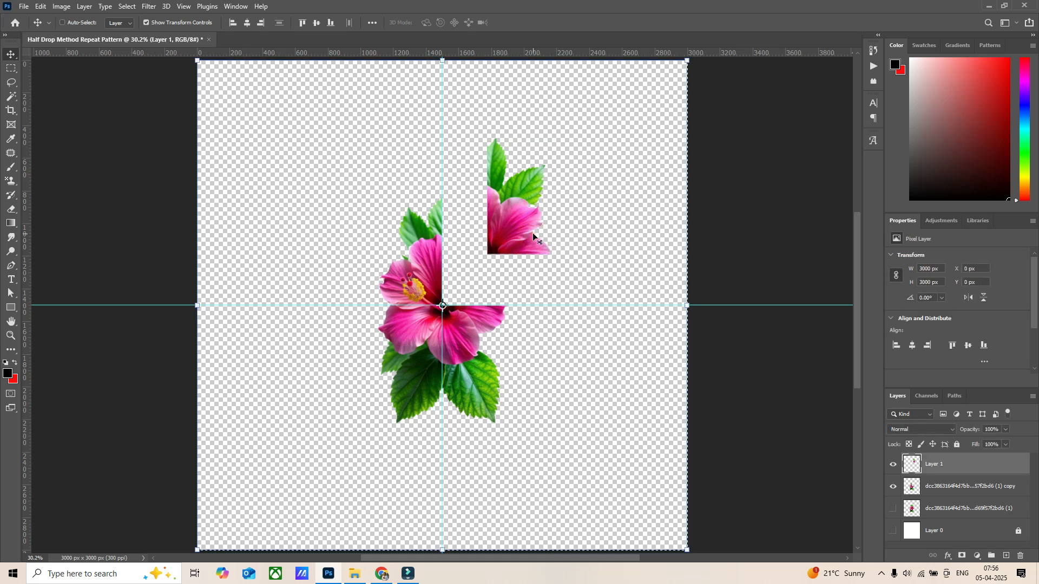
key(ctrl+d)
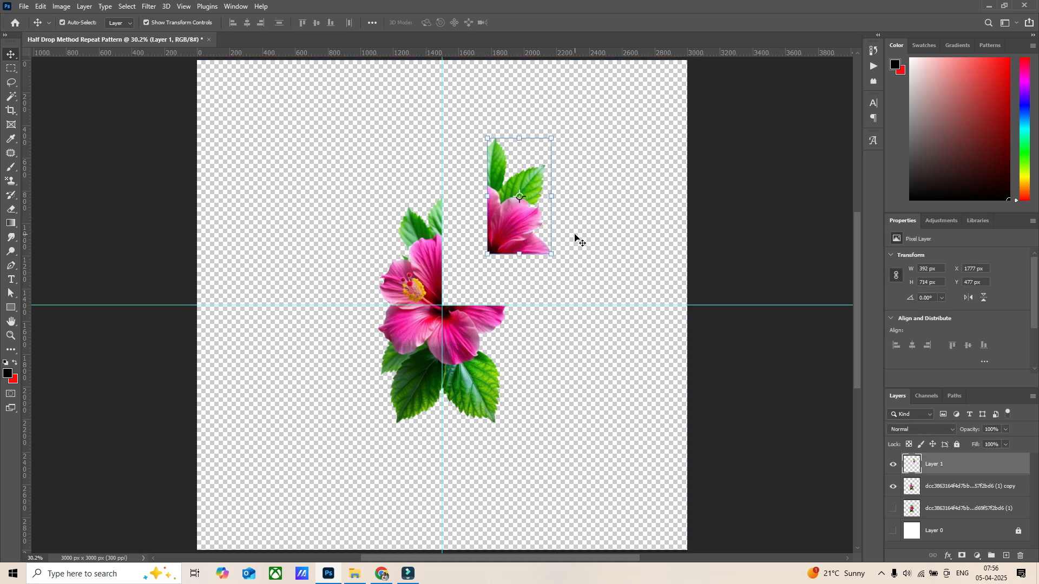
click(600, 217)
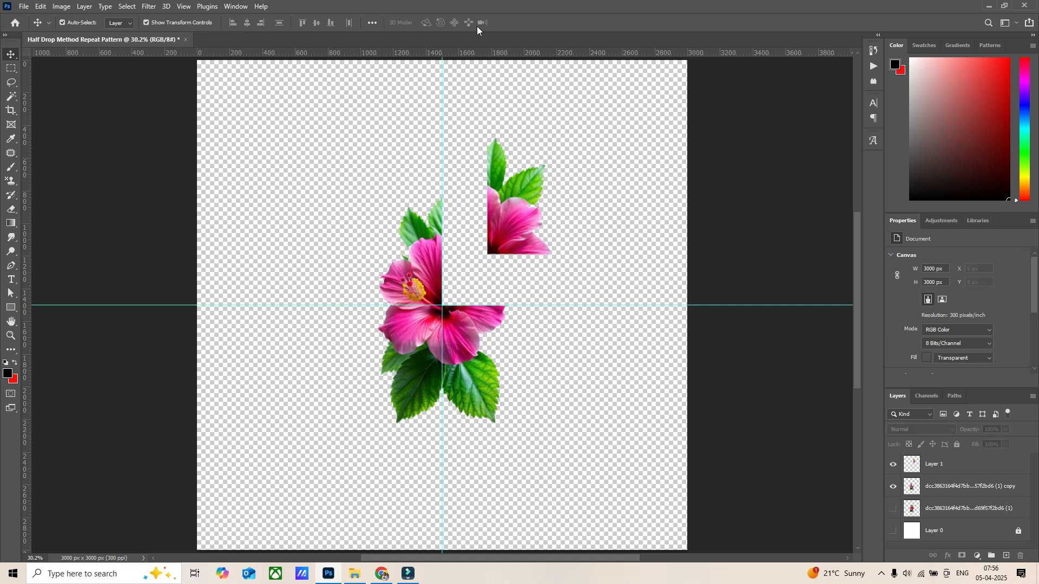
Align the separated upper-right quarter to the canvas's top, left, vertical centre and bottom edge in turn, using a selection of the whole canvas.
click(515, 218)
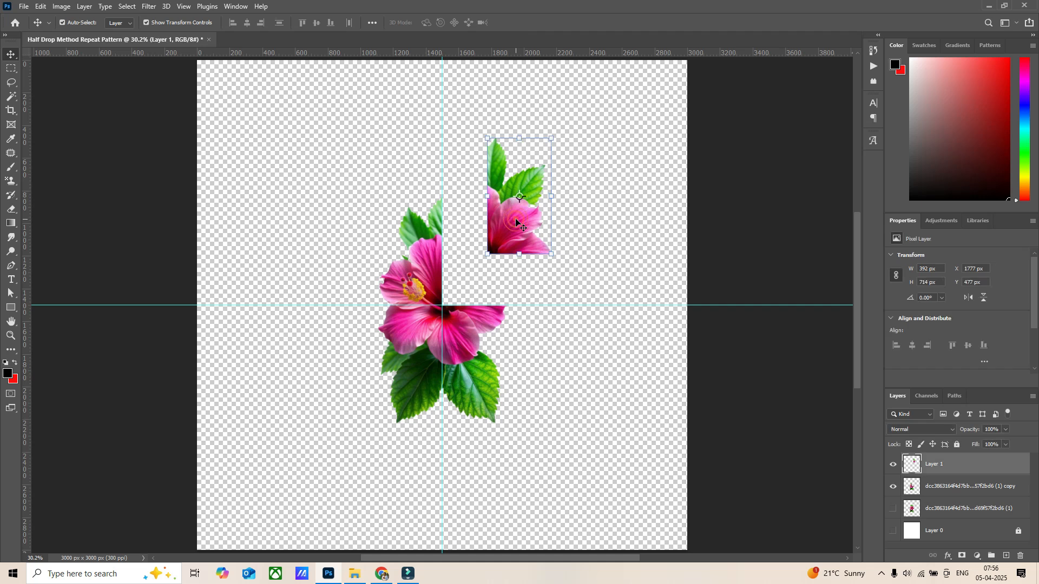
key(ctrl+a)
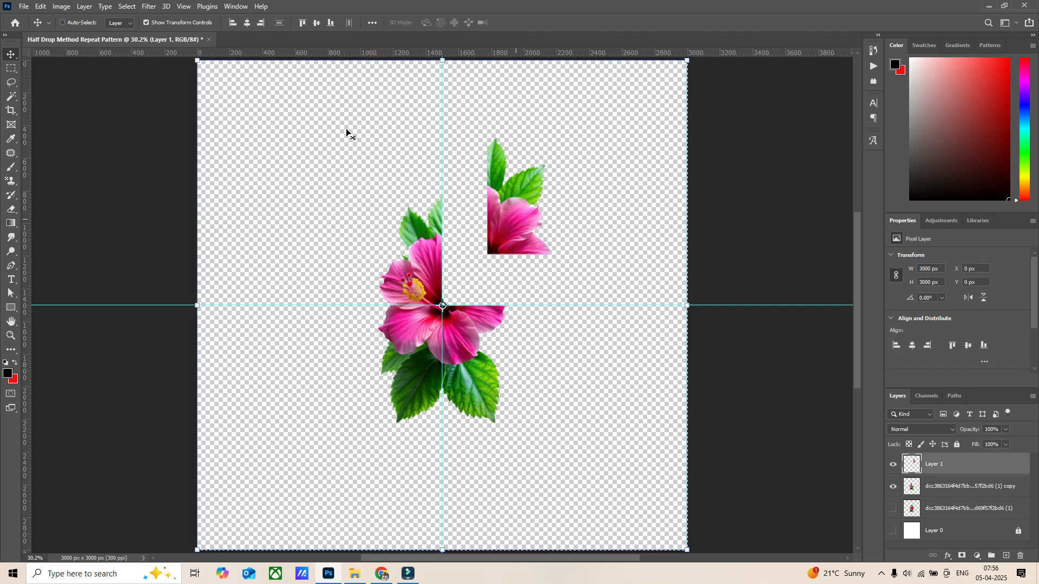
click(303, 22)
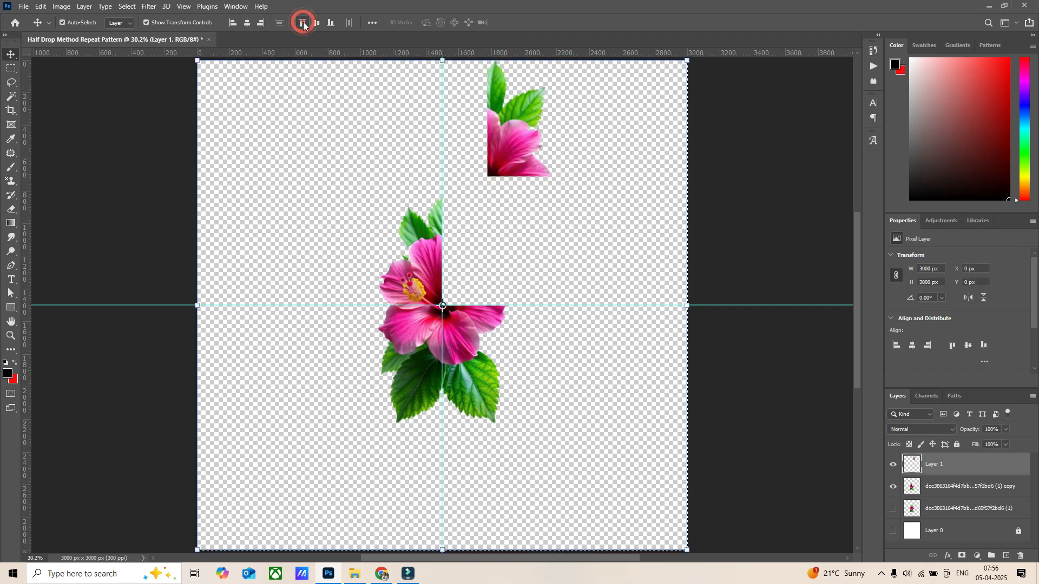
click(234, 23)
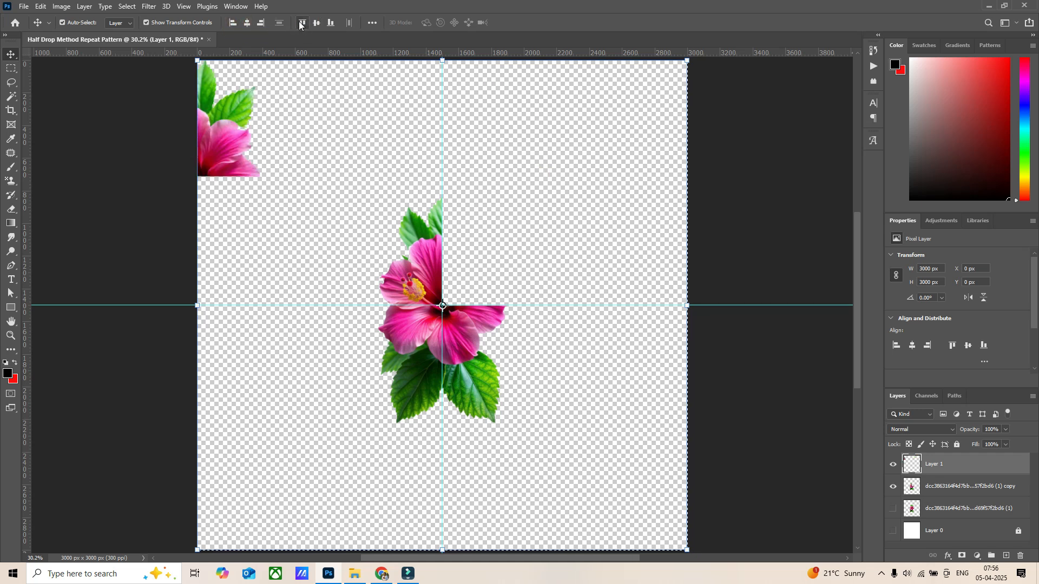
click(316, 23)
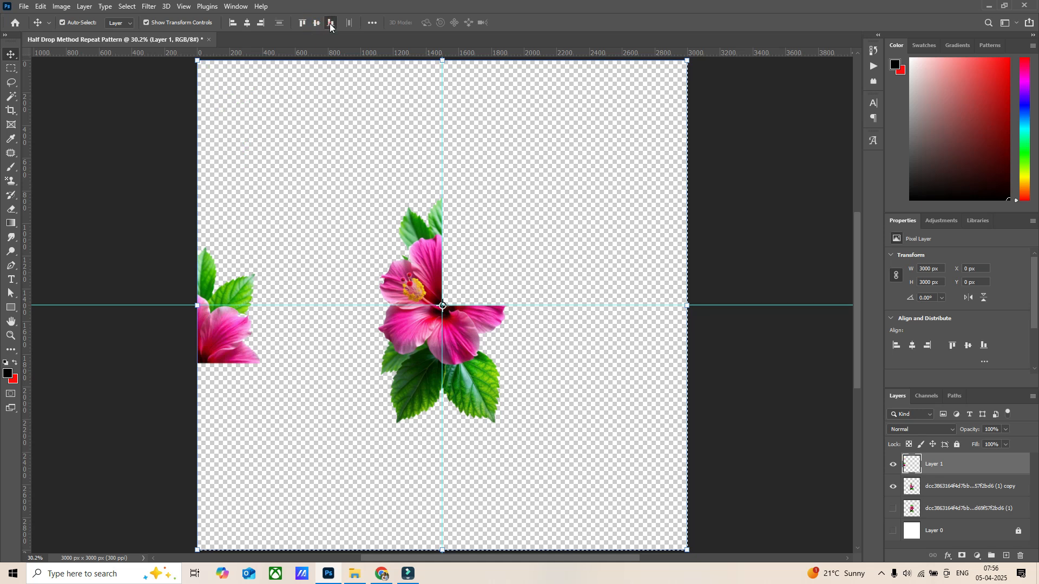
click(330, 23)
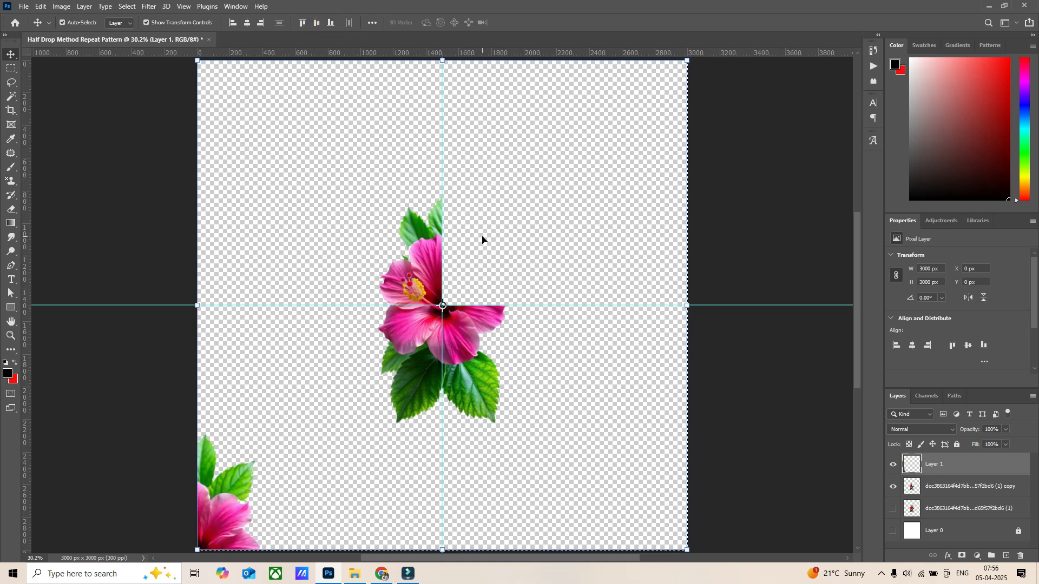
Undo the last three alignments of the quarter, back to the top alignment, and return to the Move tool.
key(ctrl+z)
key(z)
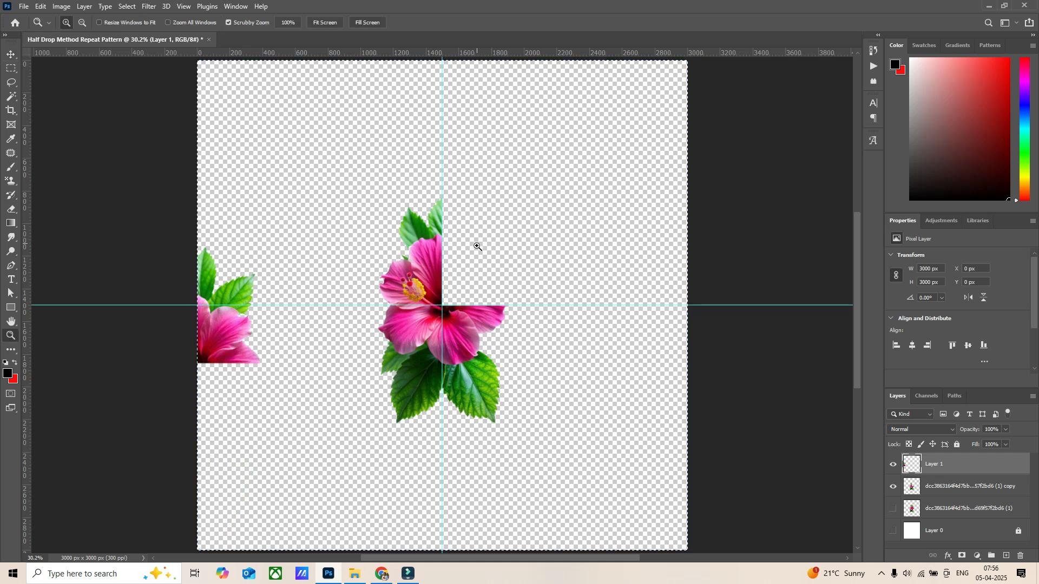
key(ctrl+z)
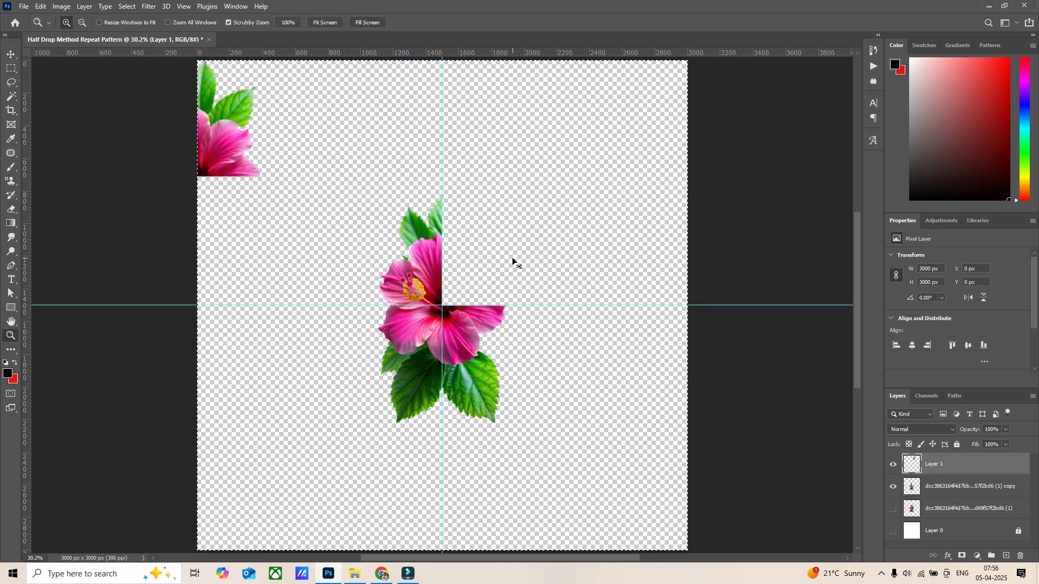
key(ctrl+z)
click(513, 156)
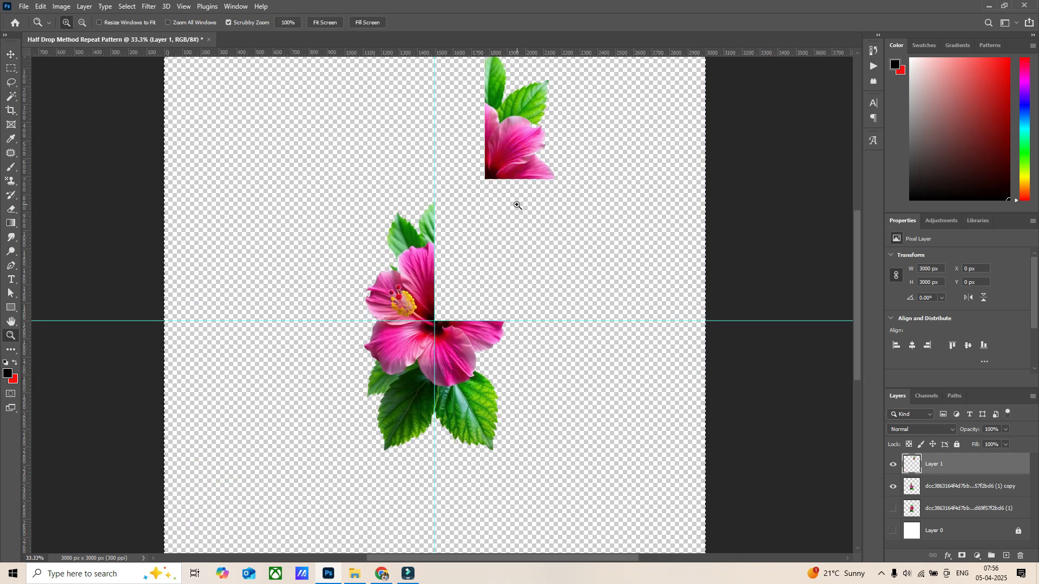
key(ctrl+0)
click(10, 54)
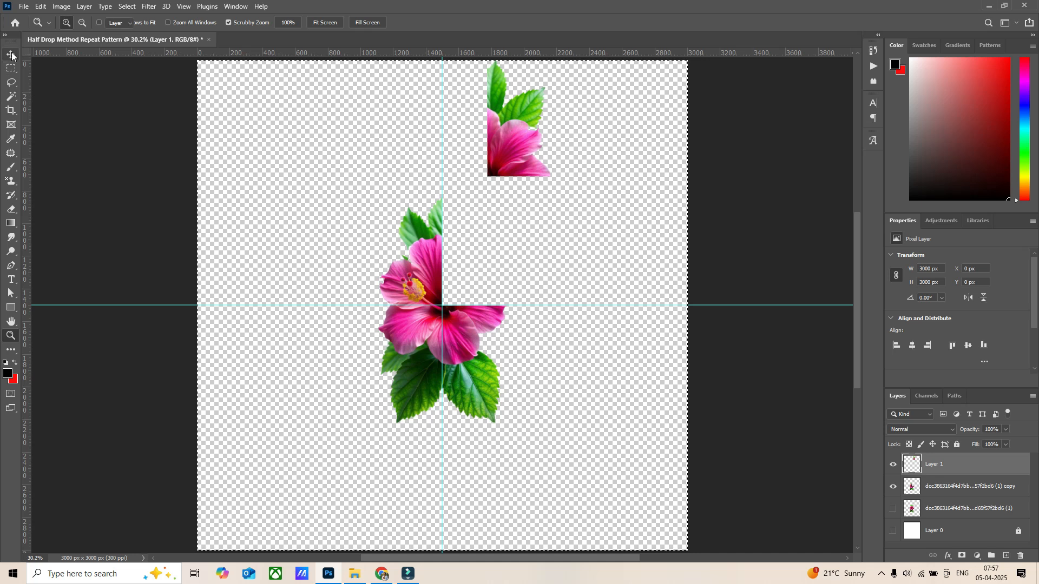
Try to move the quarter freehand towards the canvas's lower-left corner and undo the move.
drag(516, 156, 223, 519)
scroll(348, 337, down, 1)
key(ctrl+z)
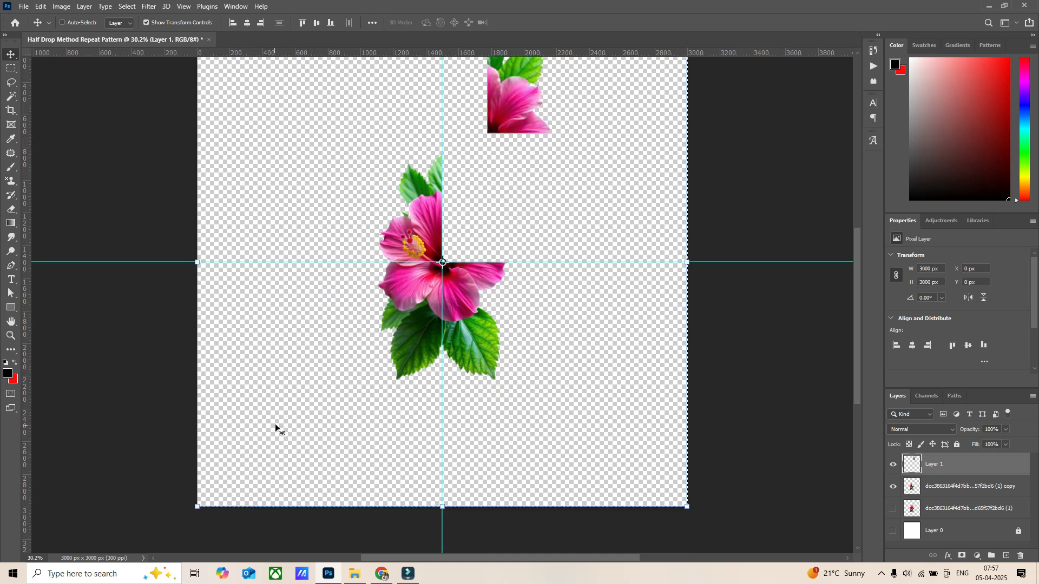
scroll(287, 23, up, 1)
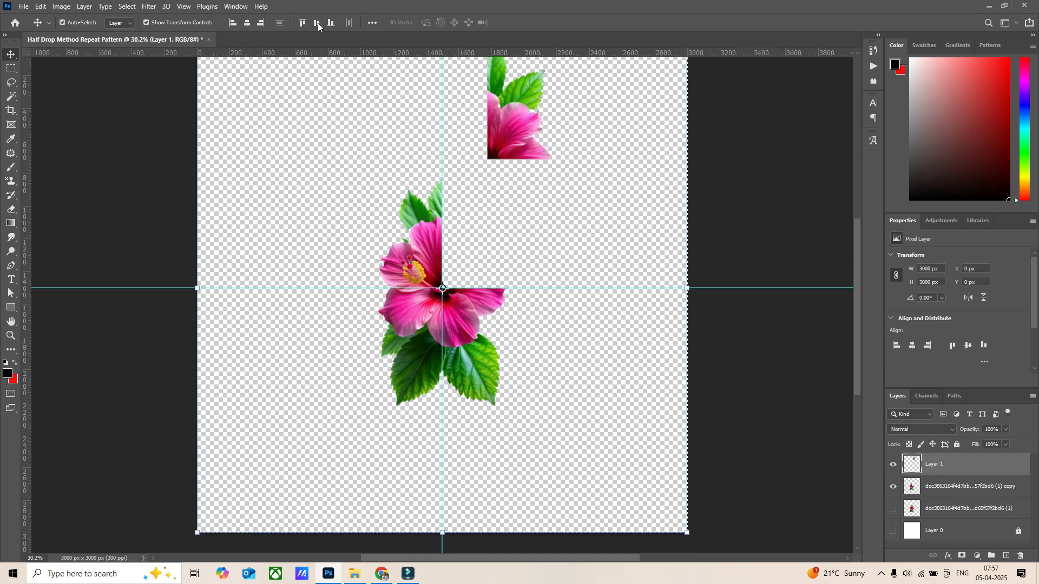
Align the separated upper-right quarter to the left and bottom edges of the canvas and clear the selection.
click(233, 23)
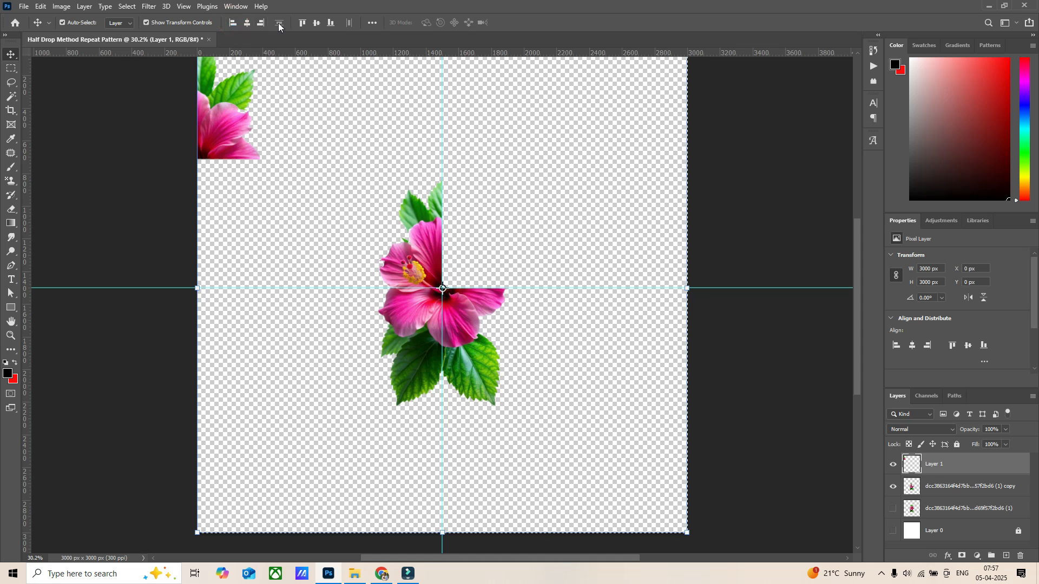
click(304, 24)
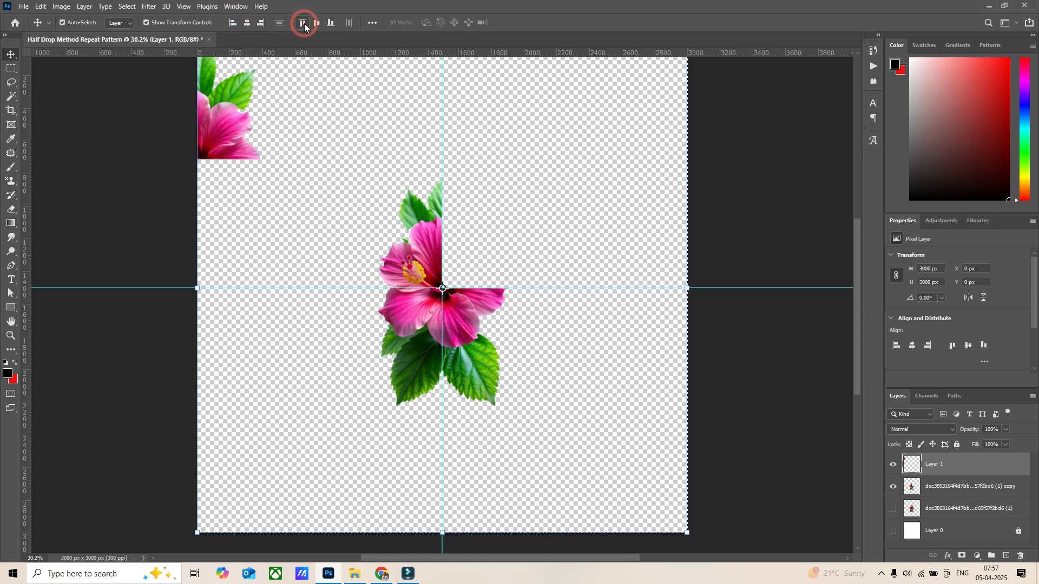
click(318, 23)
click(331, 24)
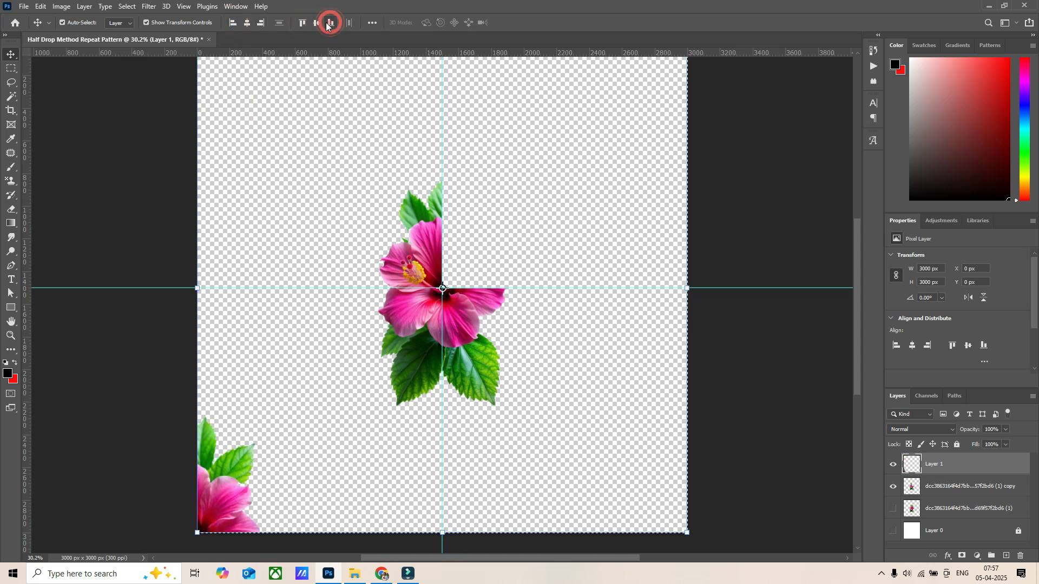
click(731, 214)
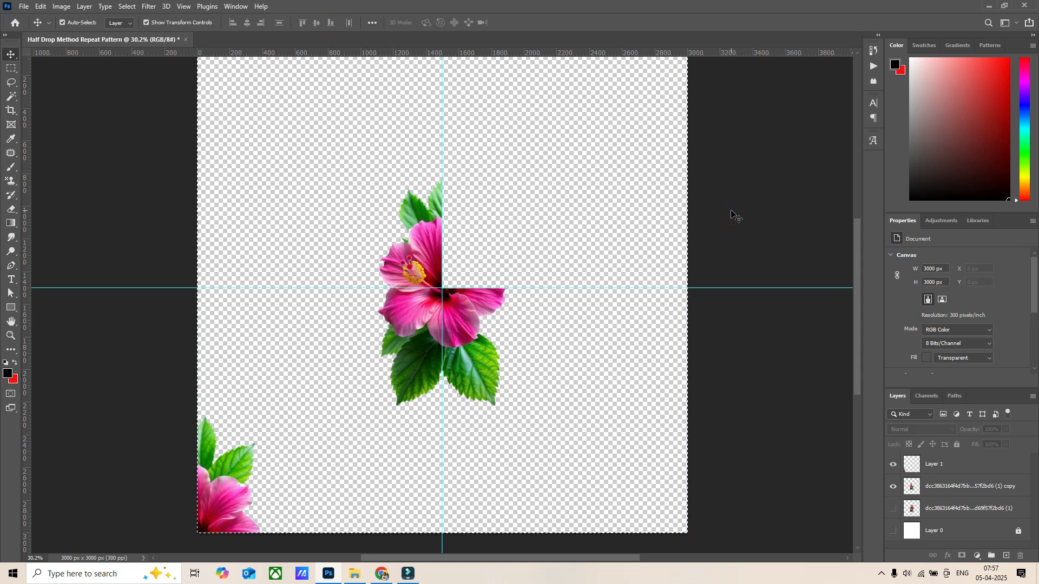
key(ctrl+d)
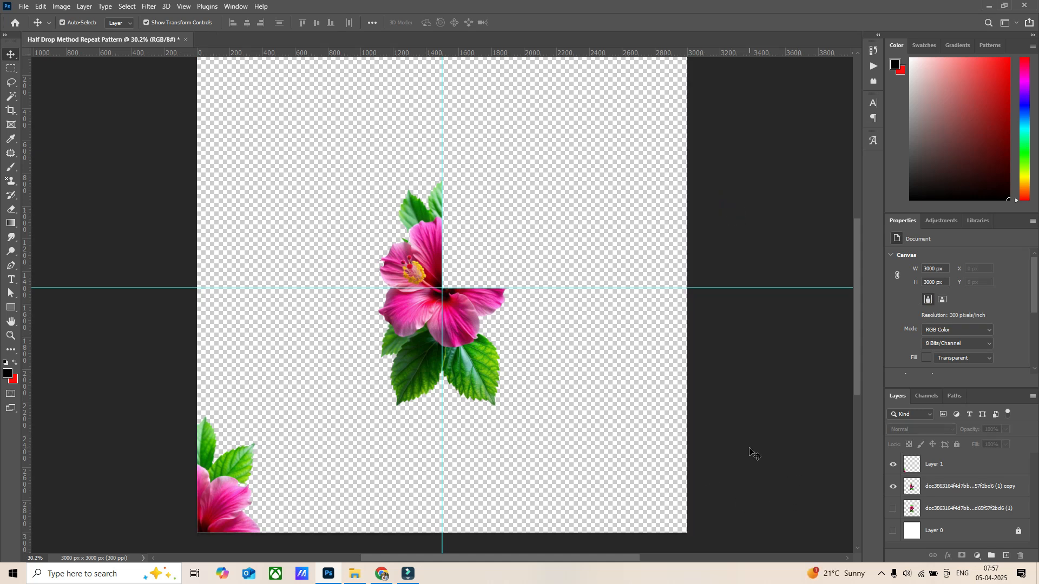
Select the hibiscus's upper-left quarter along the center guides, move it up and to the left, and cut it onto a new layer.
click(419, 261)
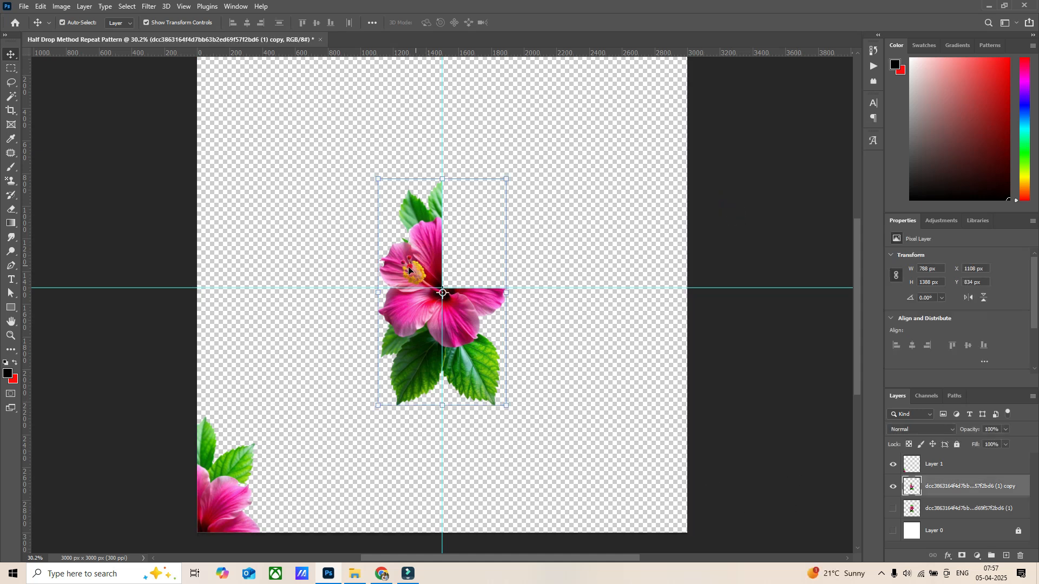
click(11, 68)
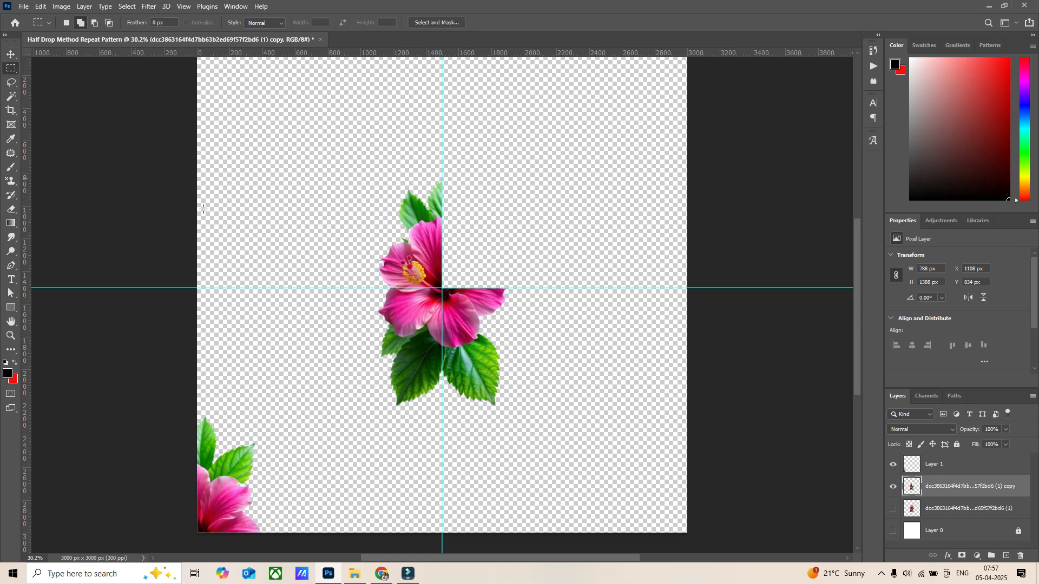
drag(442, 154, 363, 288)
click(11, 55)
drag(424, 270, 368, 237)
key(ctrl)
key(ctrl+j)
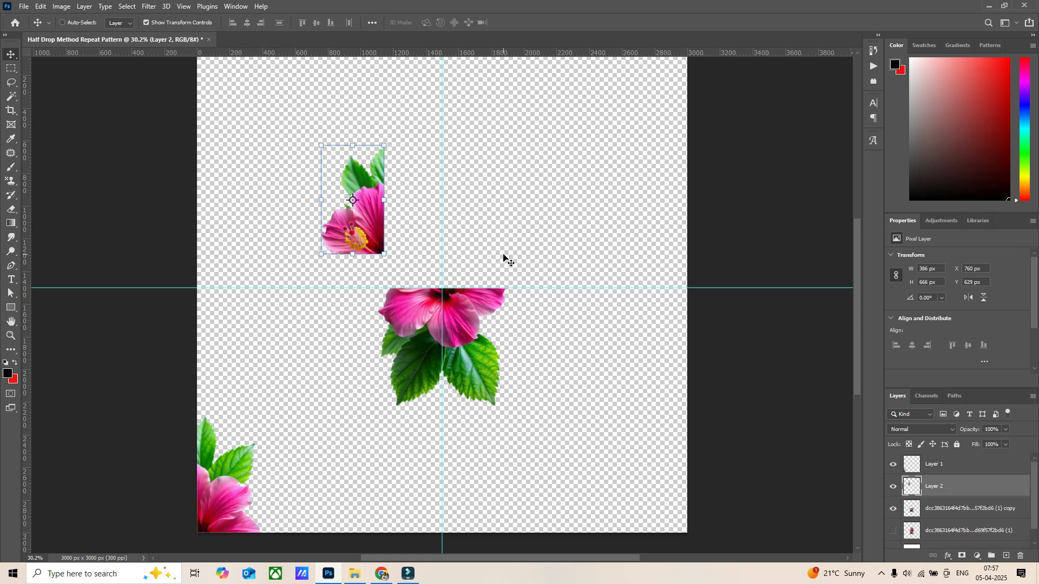
Align the separated upper-left quarter to the right and bottom edges of the canvas and clear the selection.
click(749, 234)
drag(370, 233, 409, 257)
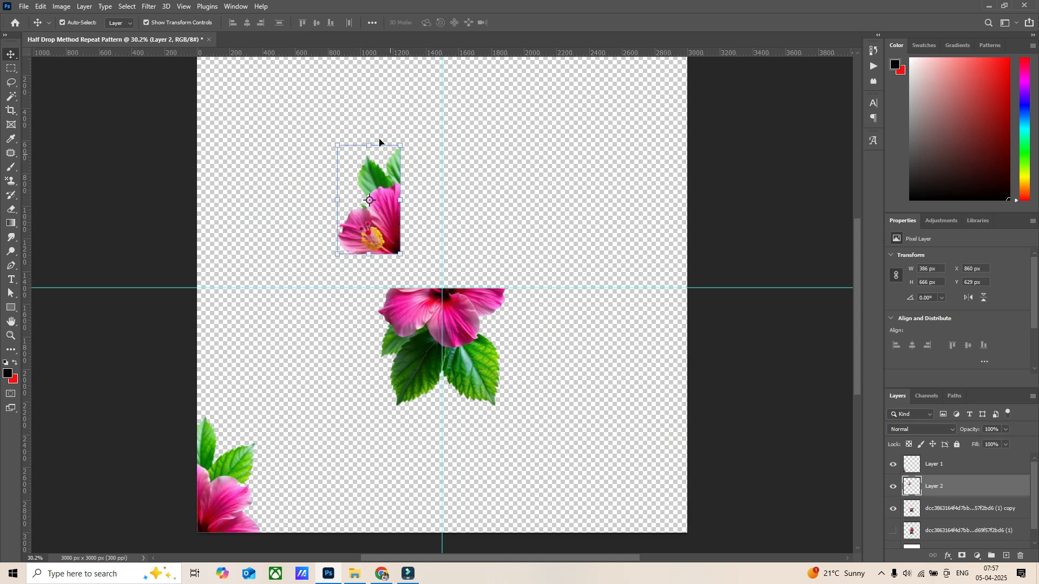
key(ctrl+a)
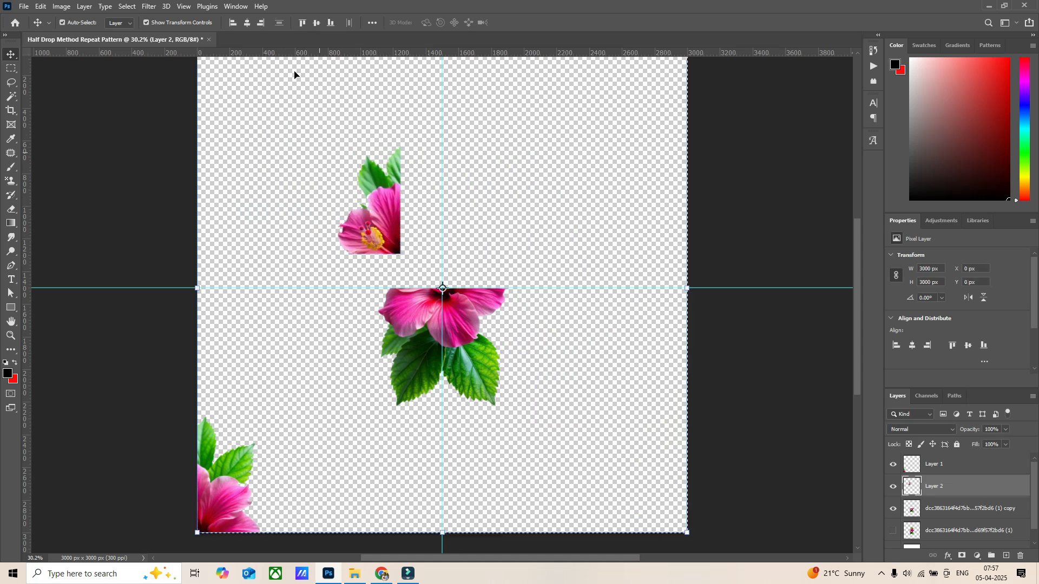
click(260, 22)
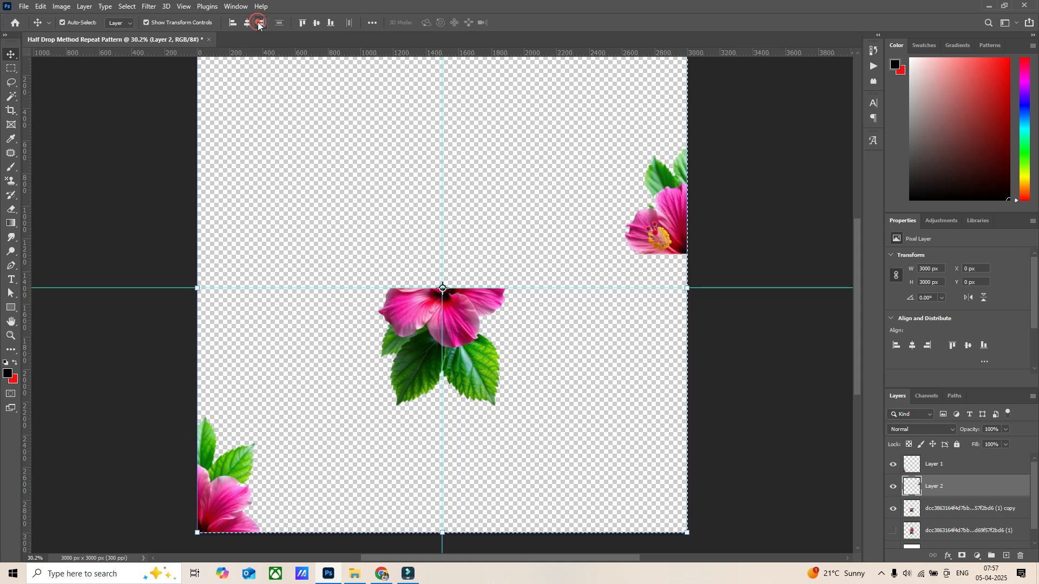
click(331, 23)
key(ctrl+d)
click(747, 373)
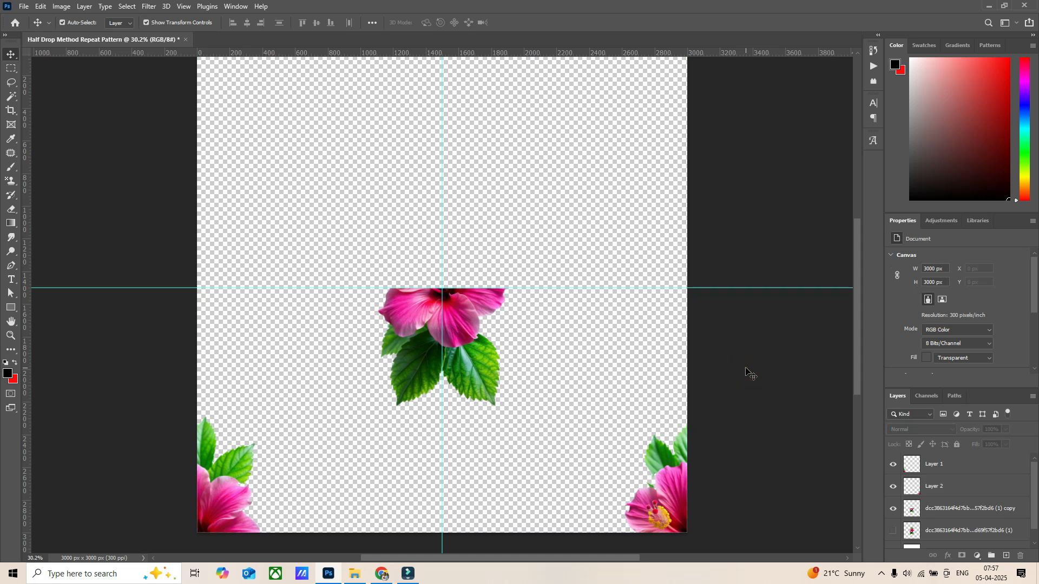
Select the hibiscus's lower-right quarter along the guides, move it to about X 1745 px, Y 688 px, and cut it onto a new layer.
click(471, 310)
click(765, 380)
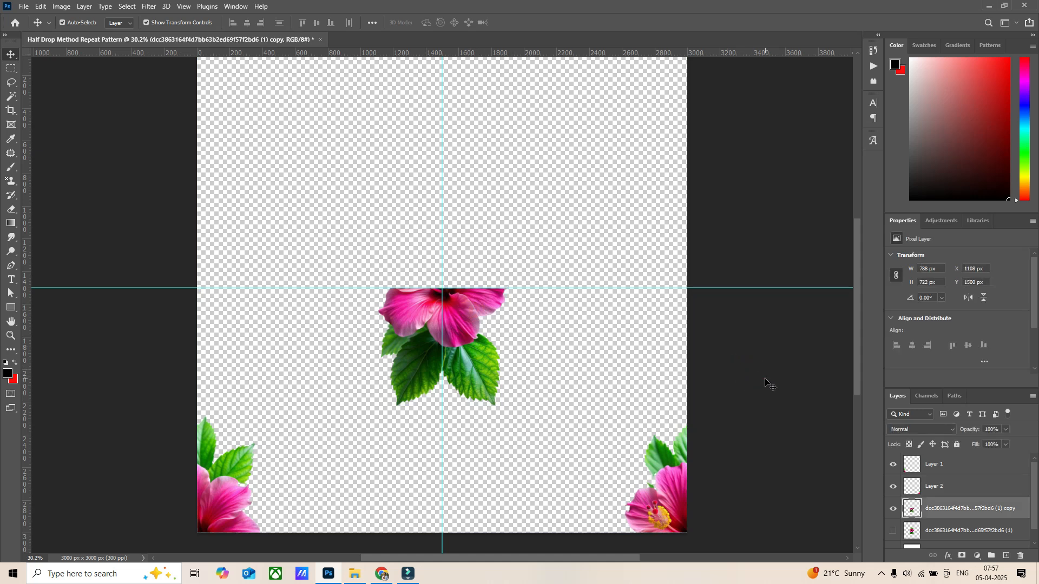
click(11, 69)
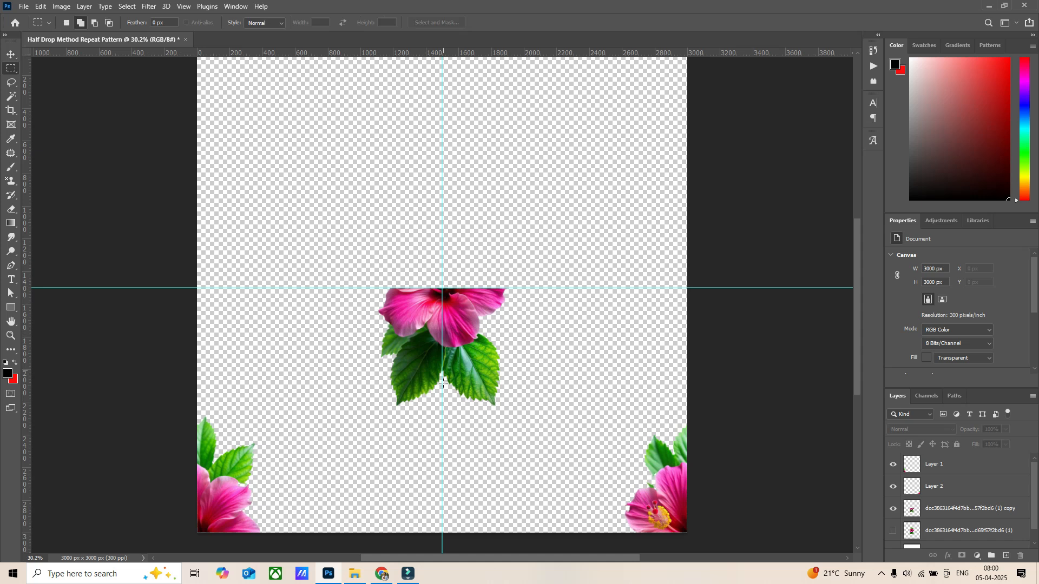
drag(441, 408, 535, 289)
key(v)
drag(473, 331, 513, 202)
key(ctrl)
key(ctrl+shift+j)
click(712, 200)
Align the separated lower-right quarter to the top and left edges of the canvas, using a selection of the whole canvas.
click(511, 183)
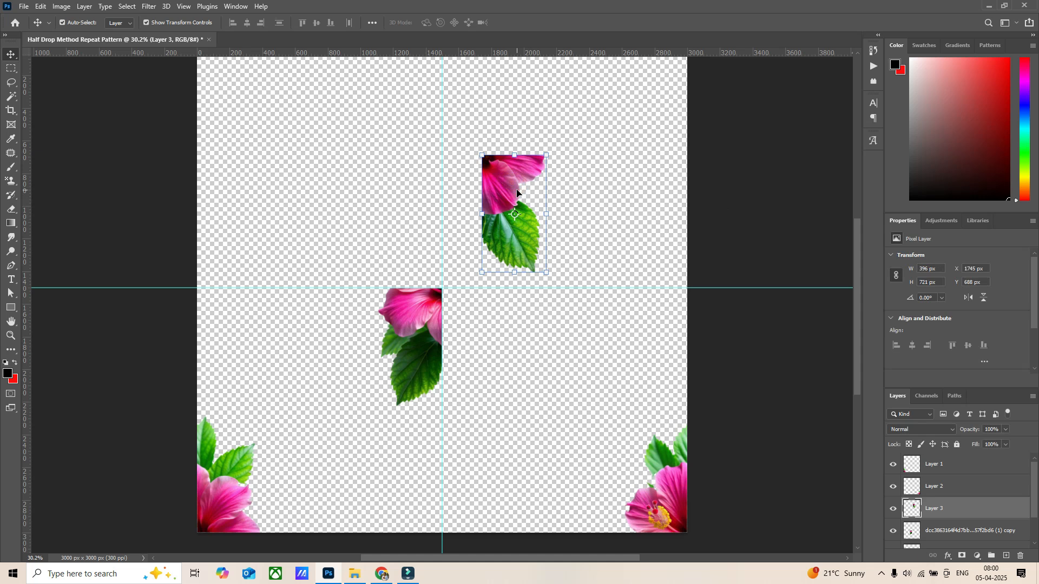
key(ctrl+a)
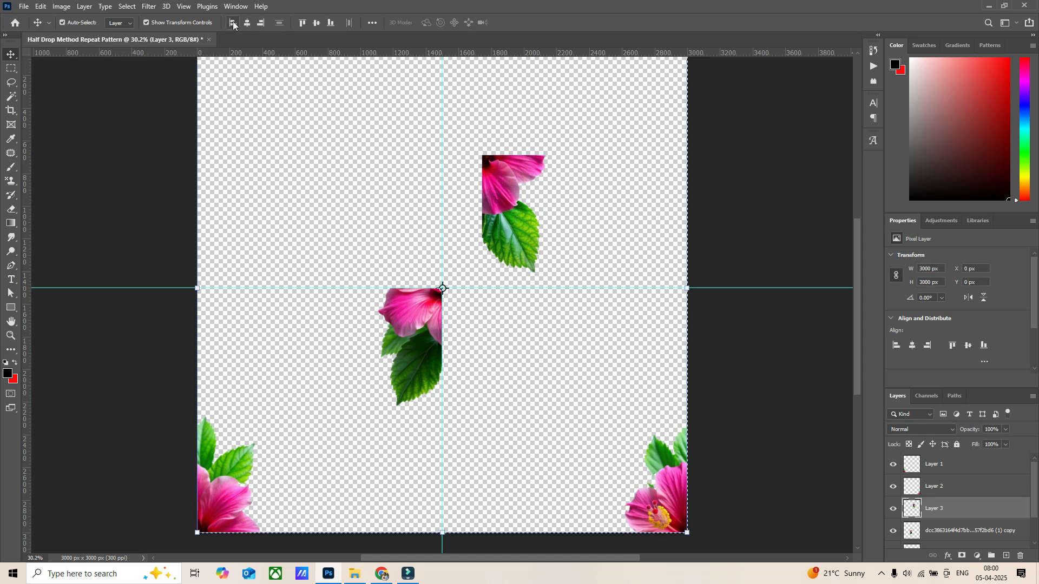
click(303, 23)
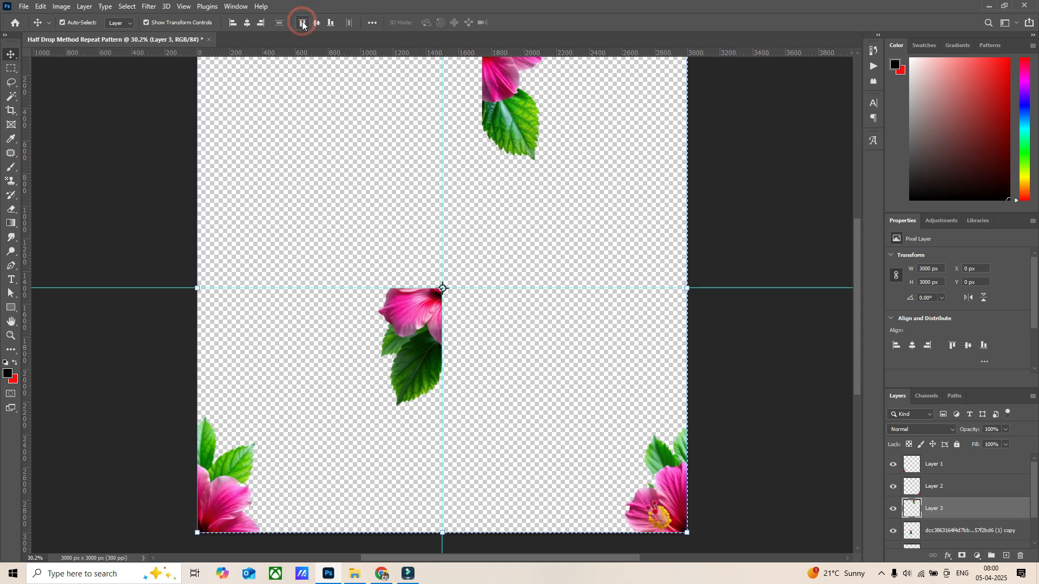
click(233, 23)
scroll(343, 171, up, 2)
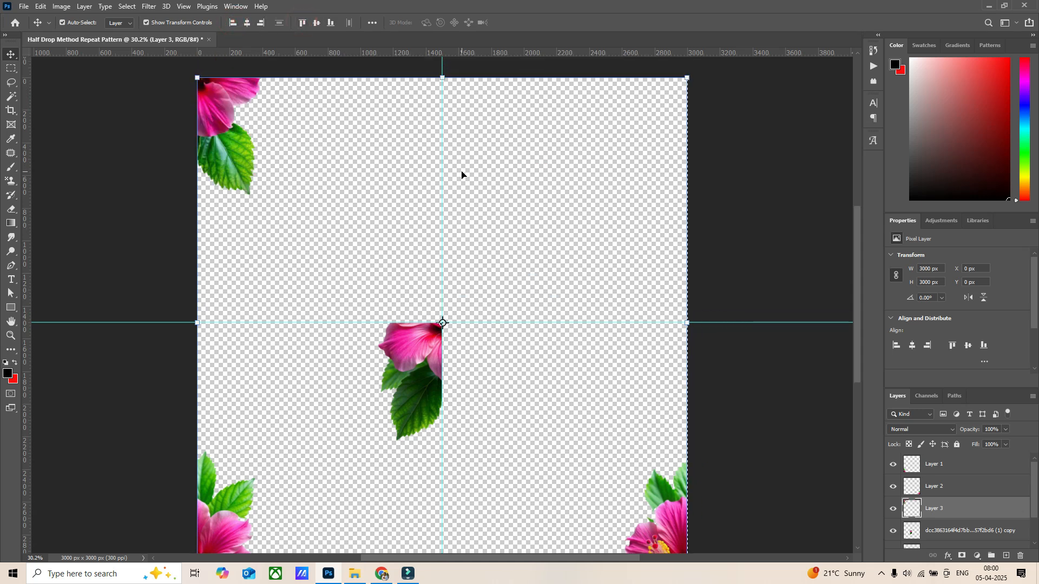
scroll(461, 175, down, 1)
Move the remaining lower-left quarter up and to the right, to about X 1903 px, Y 748 px.
drag(417, 338, 414, 347)
key(ctrl+z)
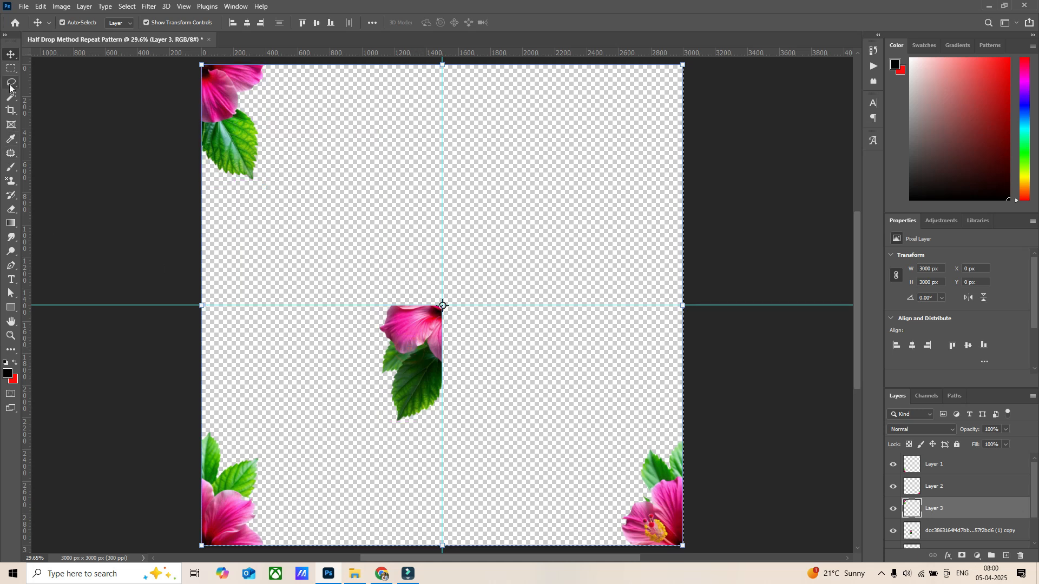
key(m)
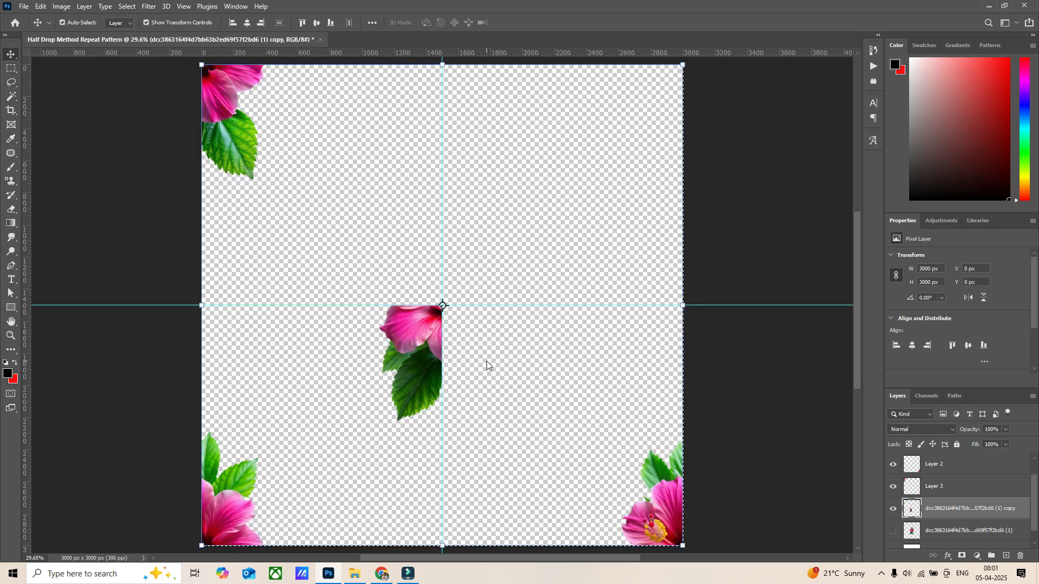
click(486, 361)
drag(400, 347, 548, 208)
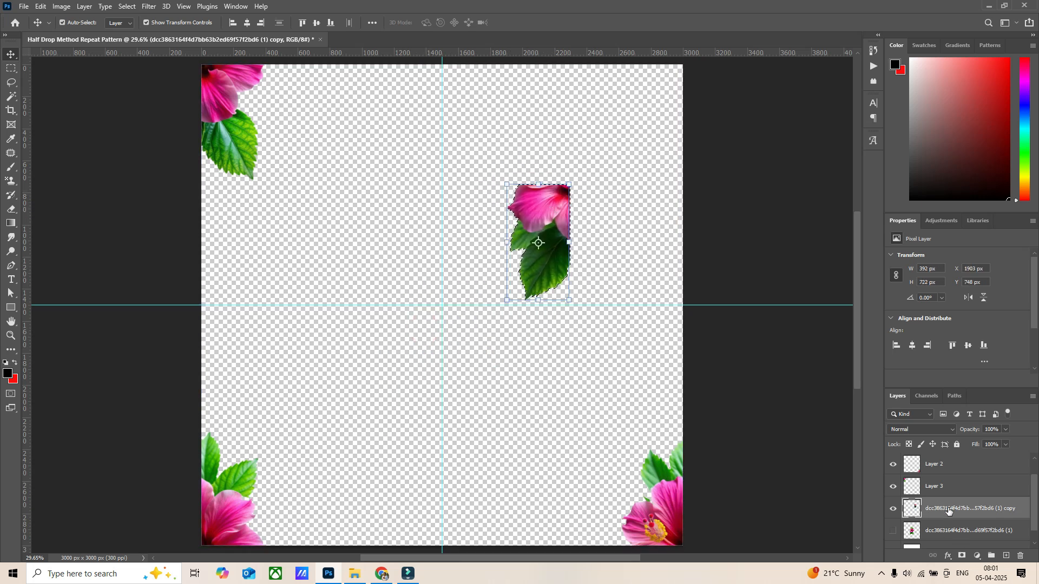
scroll(931, 487, up, 1)
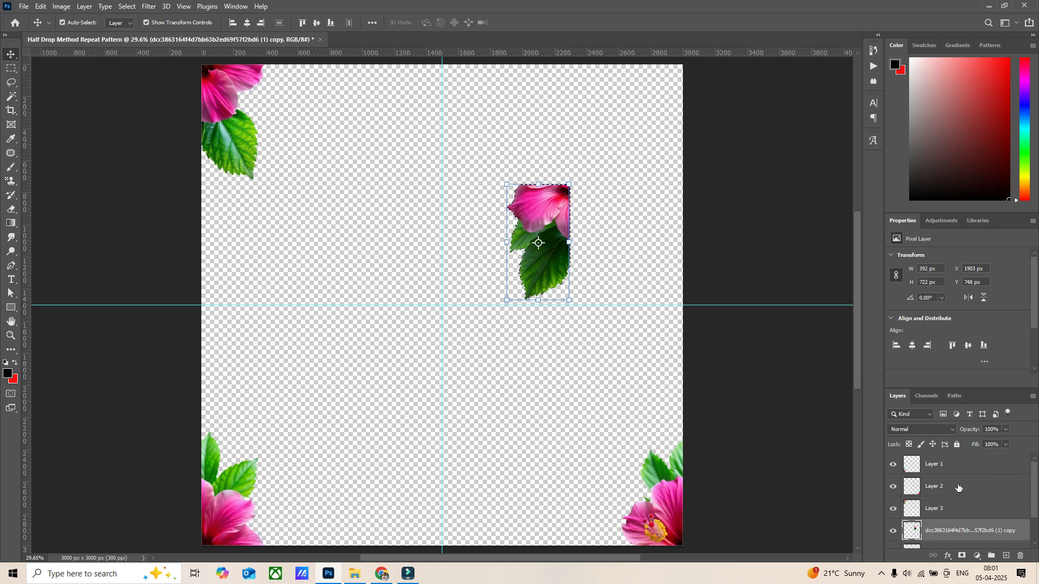
scroll(593, 266, up, 2)
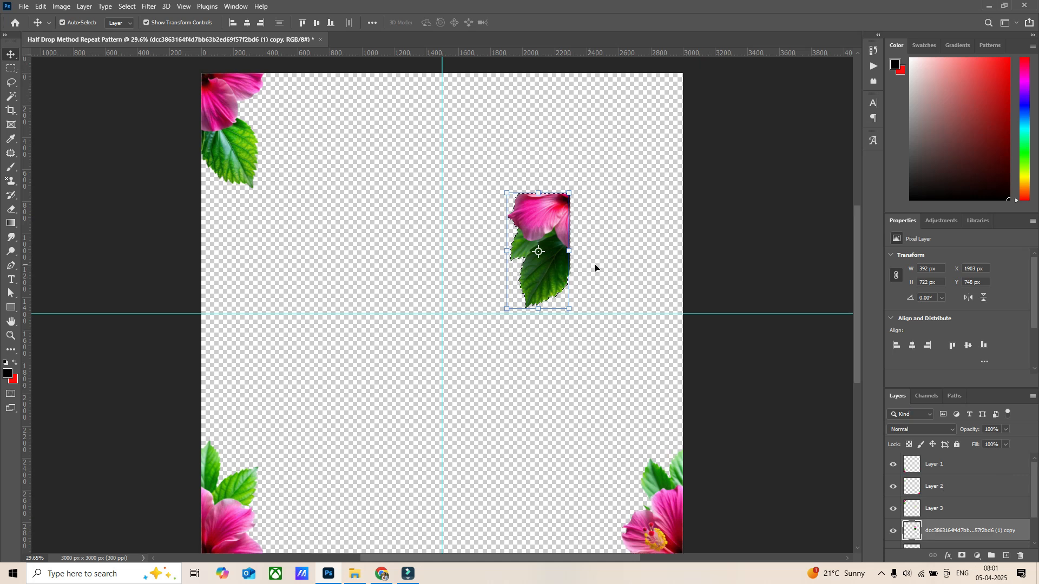
Clear the selection outlining the separated lower-left hibiscus quarter.
click(260, 23)
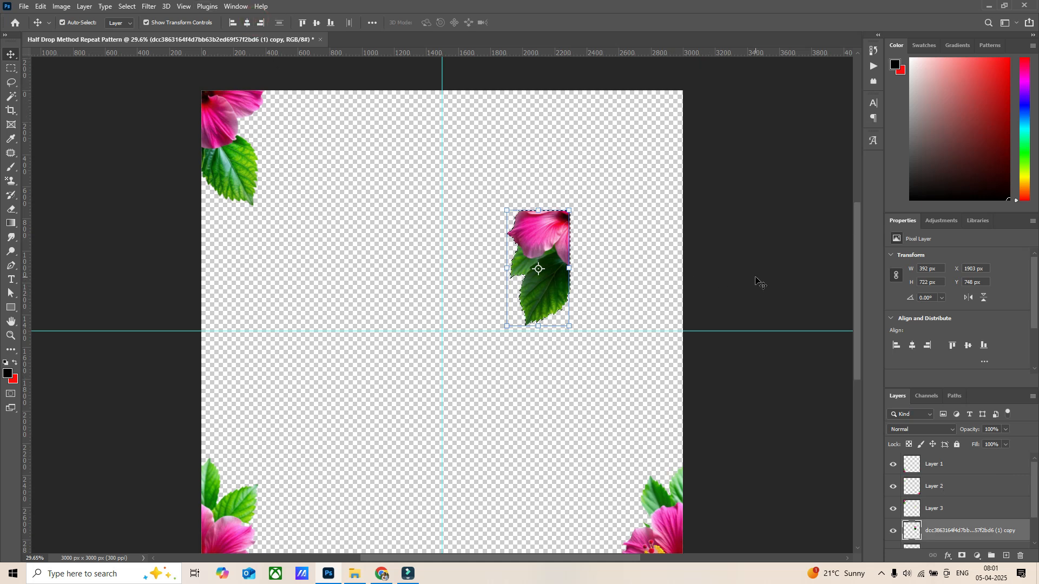
key(d)
click(727, 283)
click(539, 235)
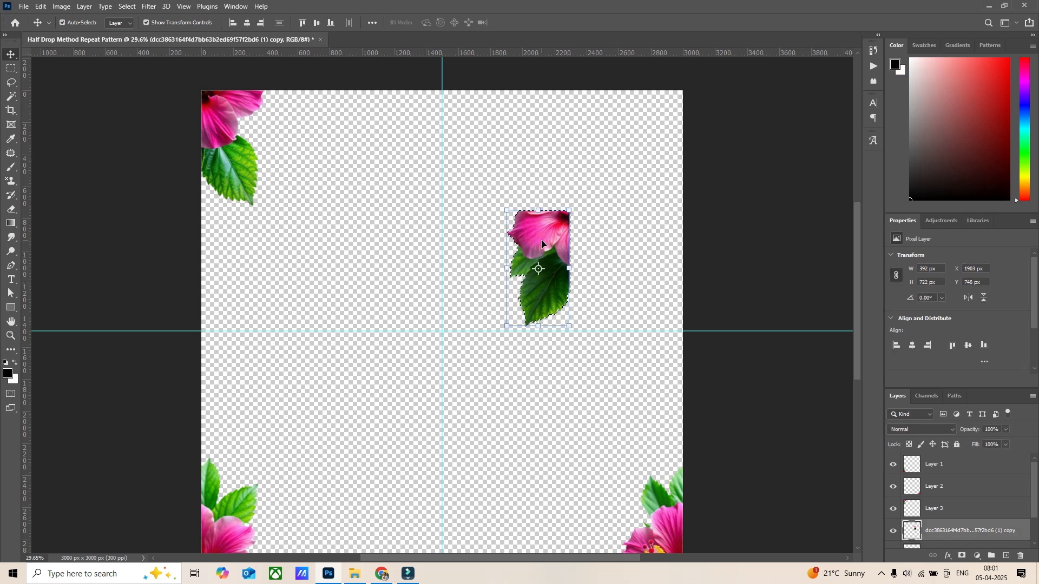
key(ctrl+d)
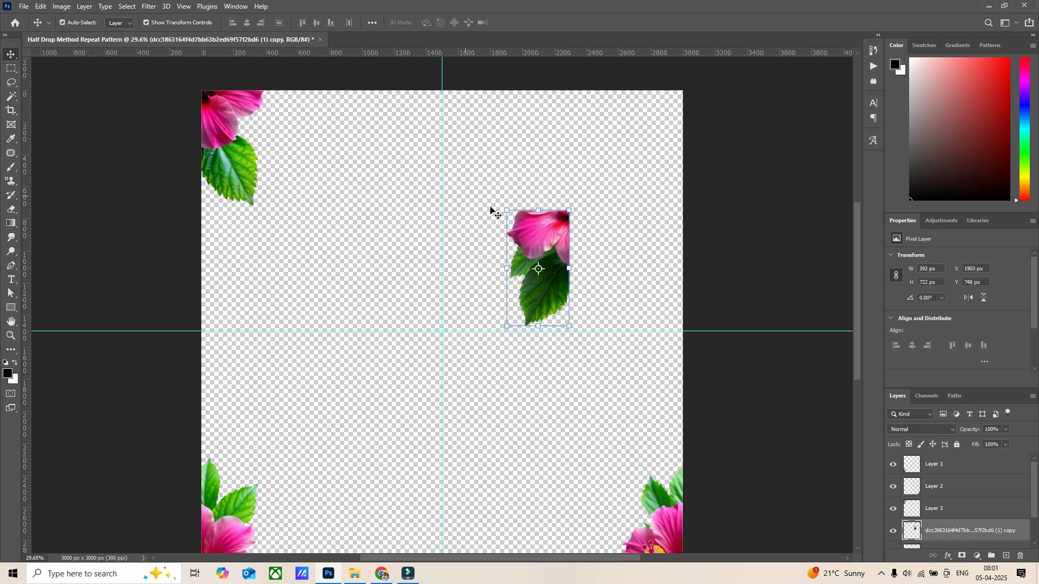
key(ctrl+a)
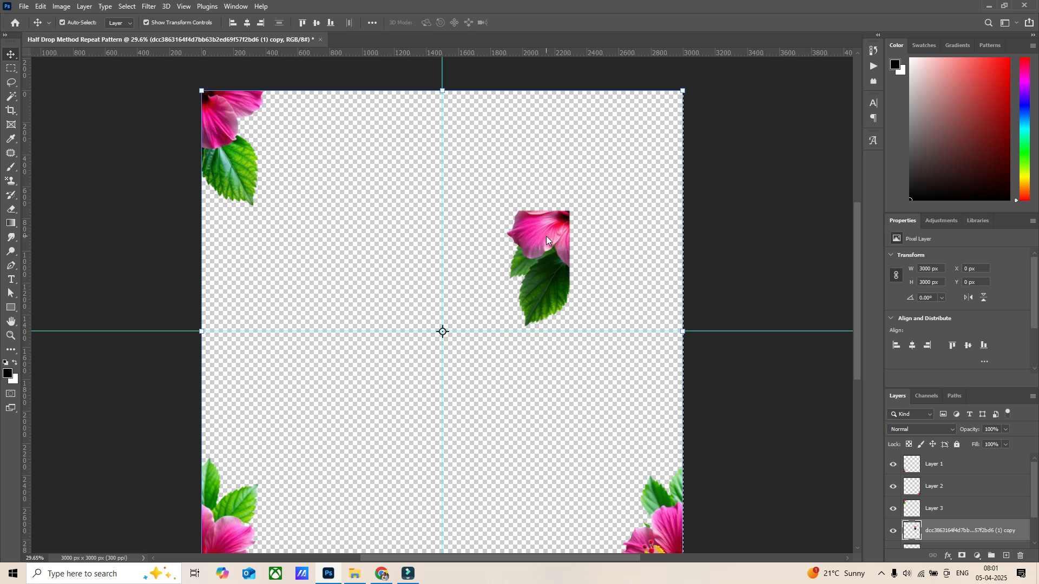
click(787, 319)
click(959, 530)
key(ctrl+d)
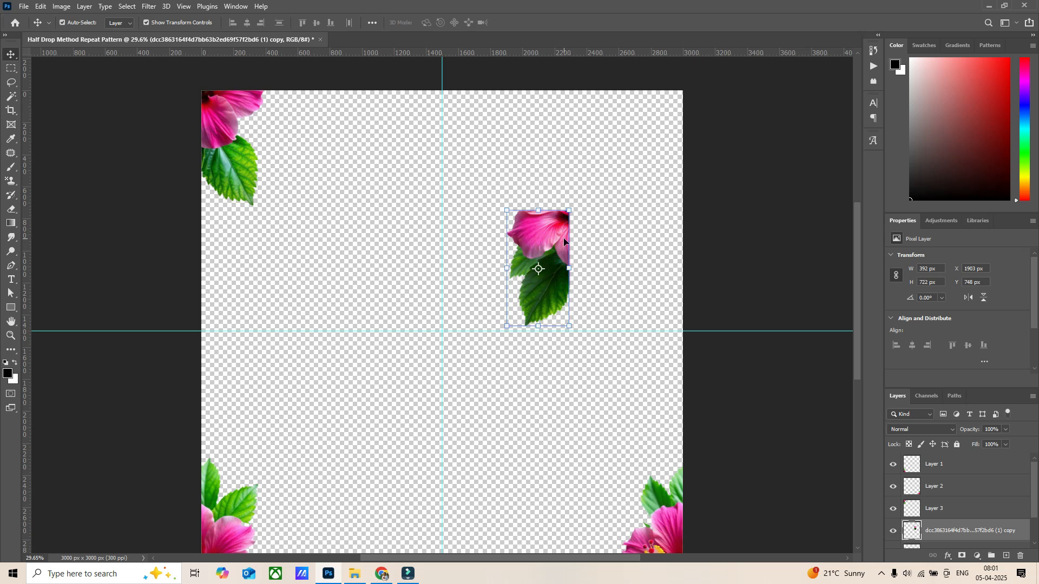
Align the separated lower-left quarter to the right and top edges of the canvas using a whole-canvas selection, and clear the selection.
drag(563, 242, 554, 217)
key(ctrl+a)
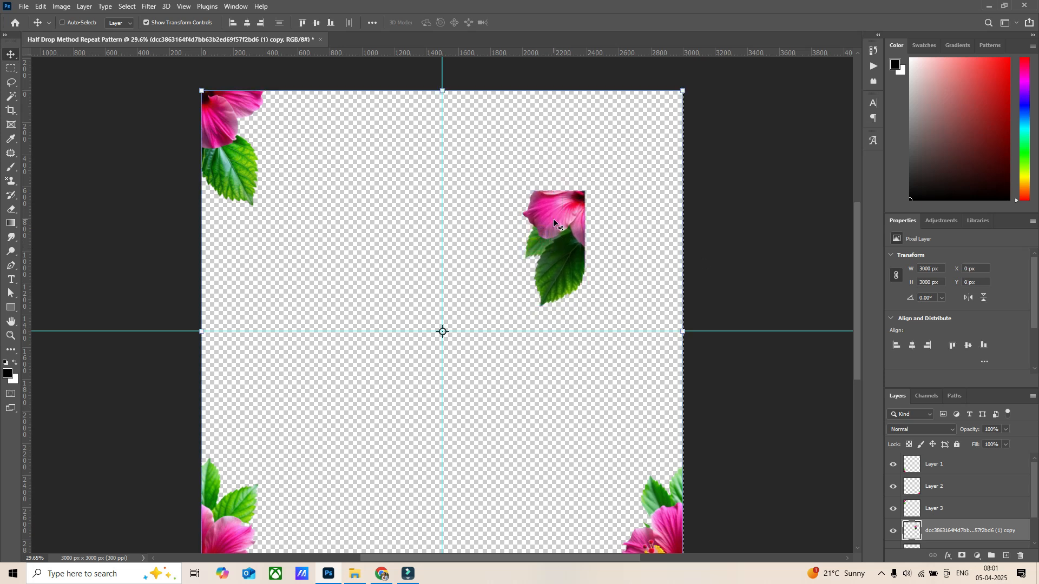
click(262, 24)
click(302, 23)
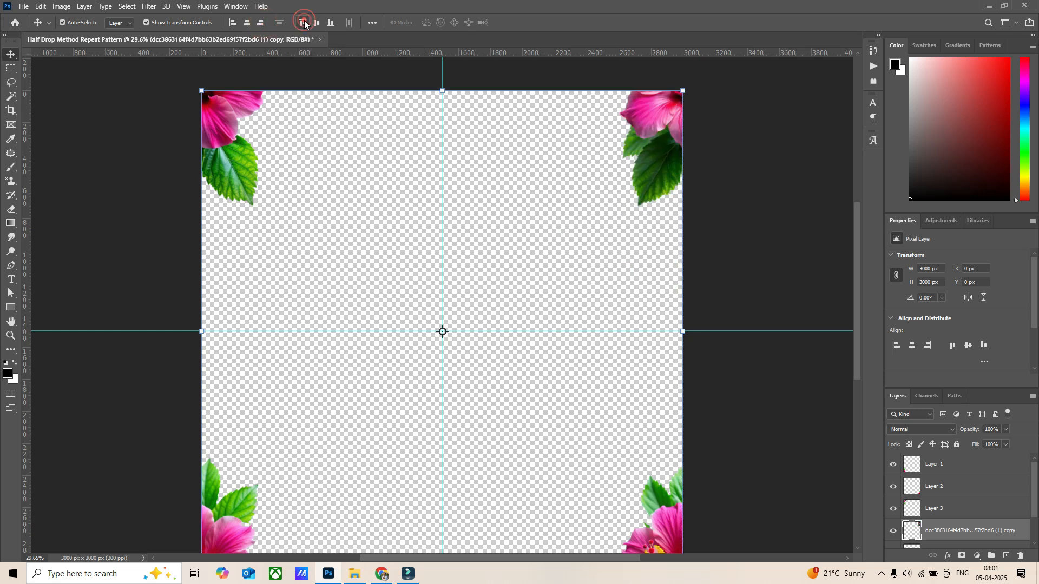
click(795, 218)
key(ctrl+d)
Show the hidden layer with the original full hibiscus at the centre of the canvas.
scroll(938, 518, down, 2)
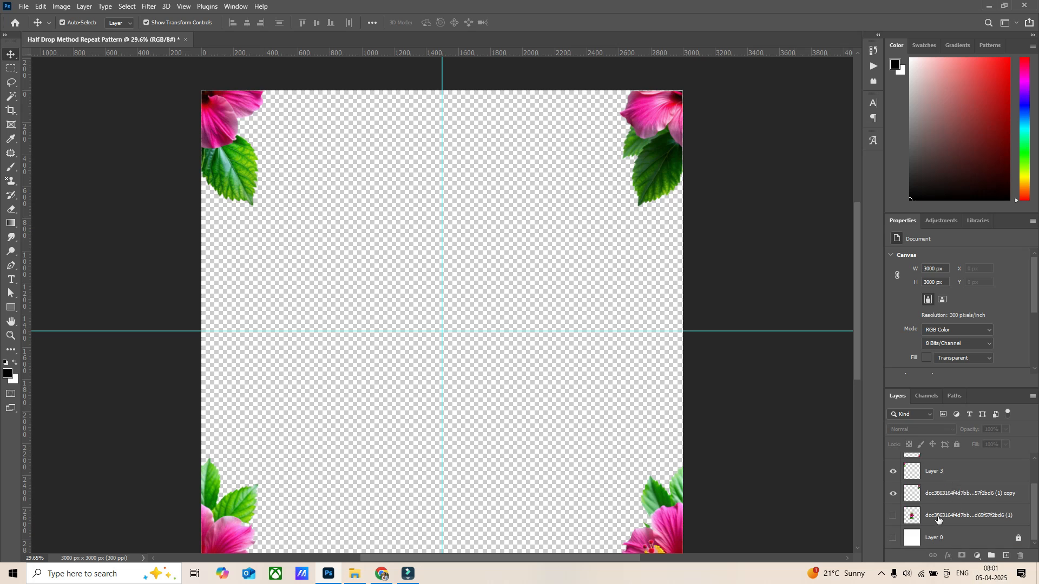
click(894, 517)
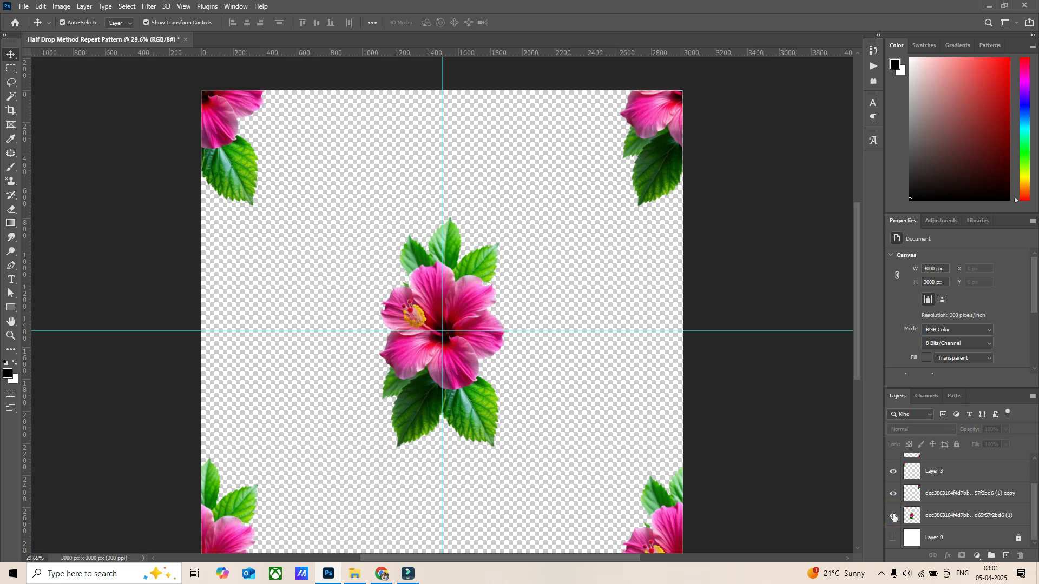
click(766, 254)
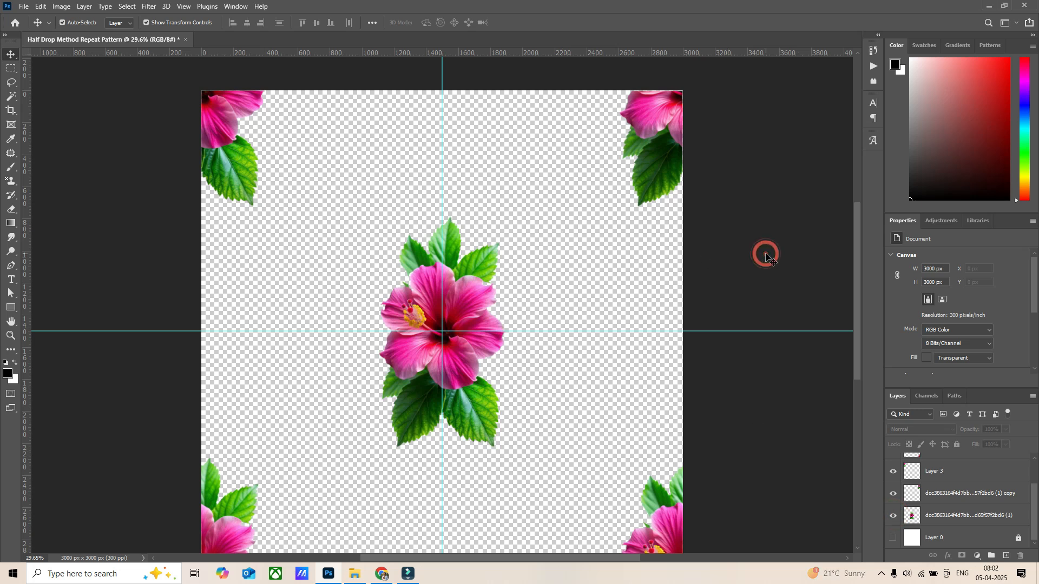
click(481, 311)
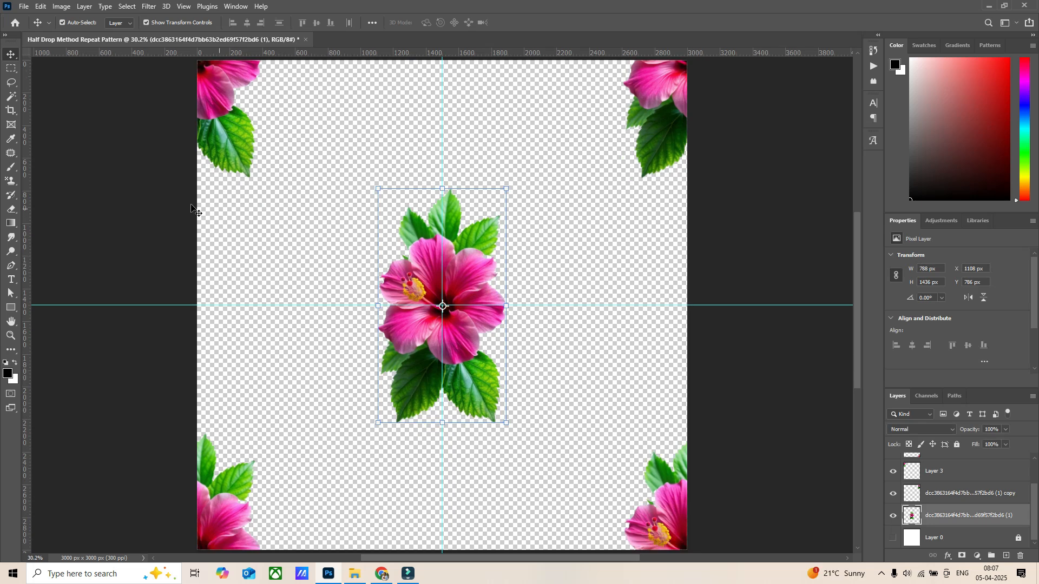
click(168, 204)
Duplicate the central hibiscus to the right at mid-height so the copy is halfway over the canvas's right edge.
click(468, 269)
drag(468, 281, 706, 286)
click(779, 388)
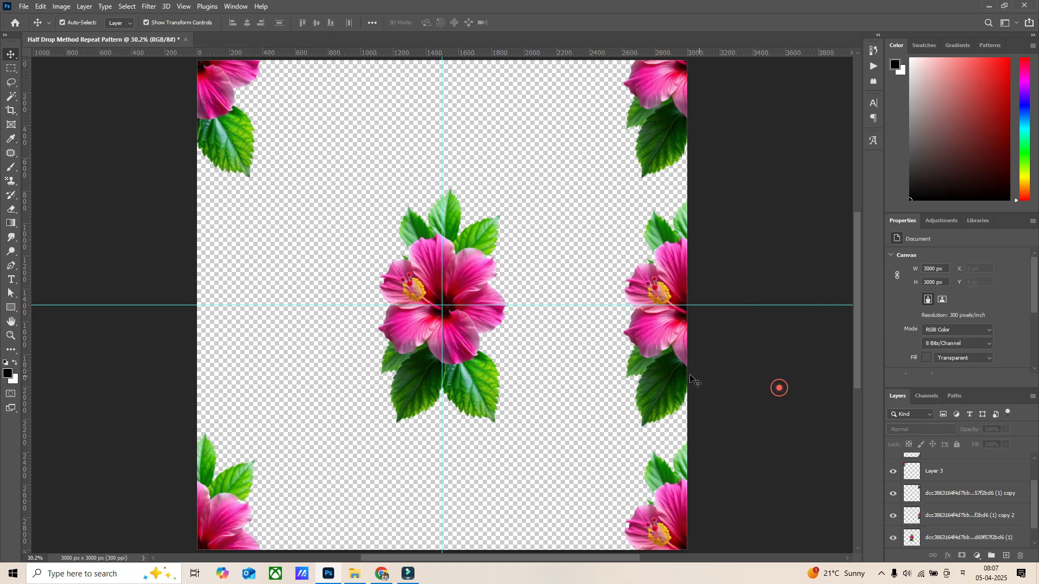
Duplicate the central hibiscus about 1498 px to the left so the copy is halfway over the canvas's left edge.
click(463, 334)
drag(475, 332, 232, 330)
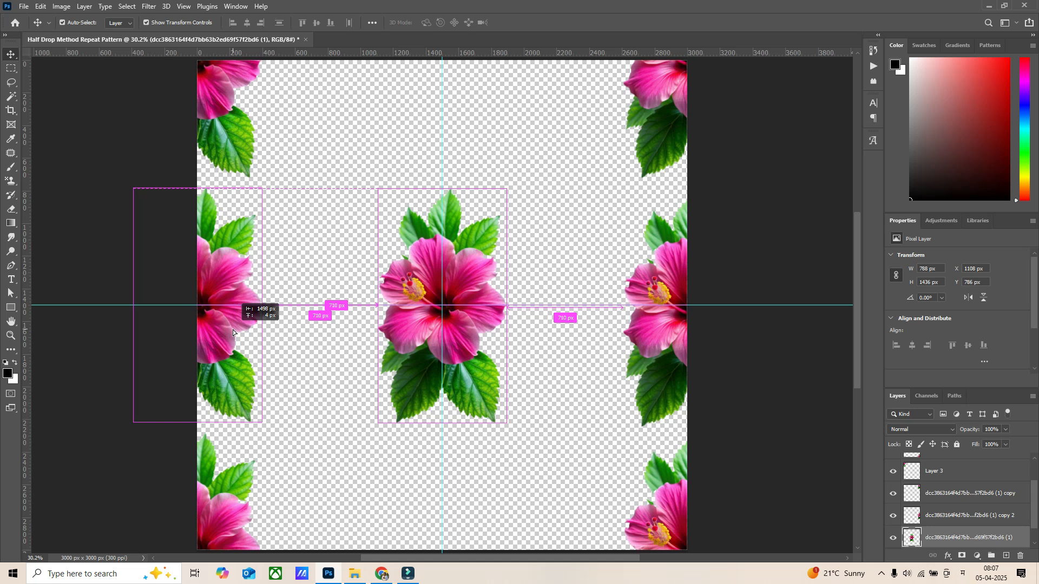
drag(233, 330, 232, 330)
click(734, 230)
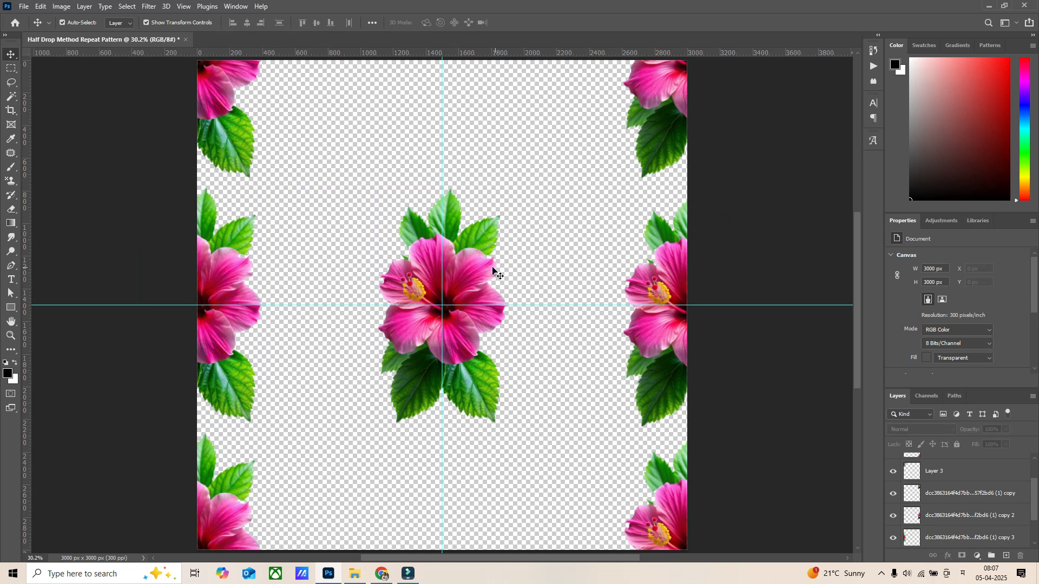
Duplicate the central hibiscus about 1500 px upward, halfway over the top edge at about X 1155 px, Y -714 px.
click(440, 304)
scroll(508, 359, down, 1)
scroll(484, 282, up, 1)
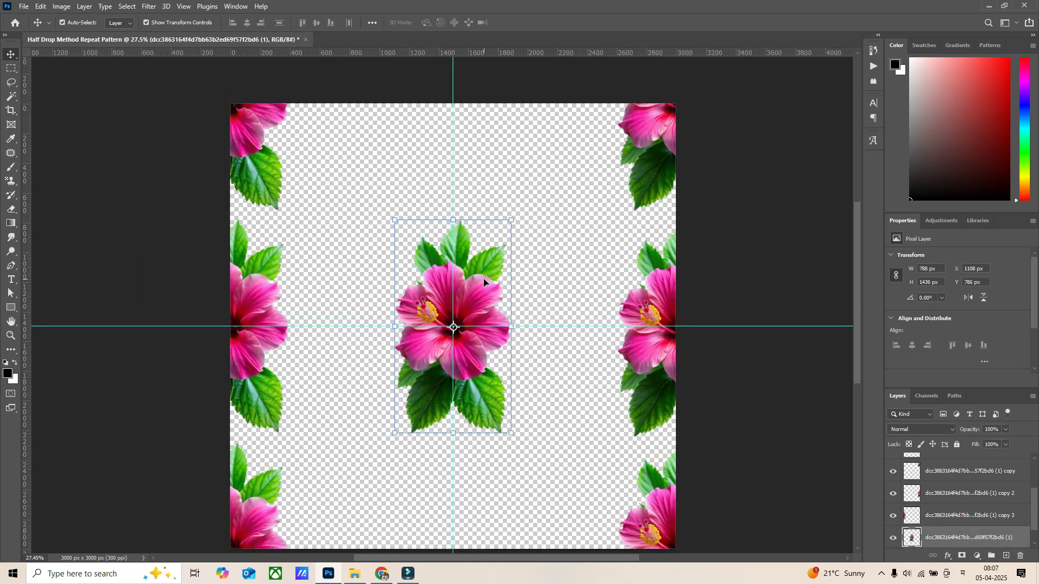
drag(479, 310, 485, 94)
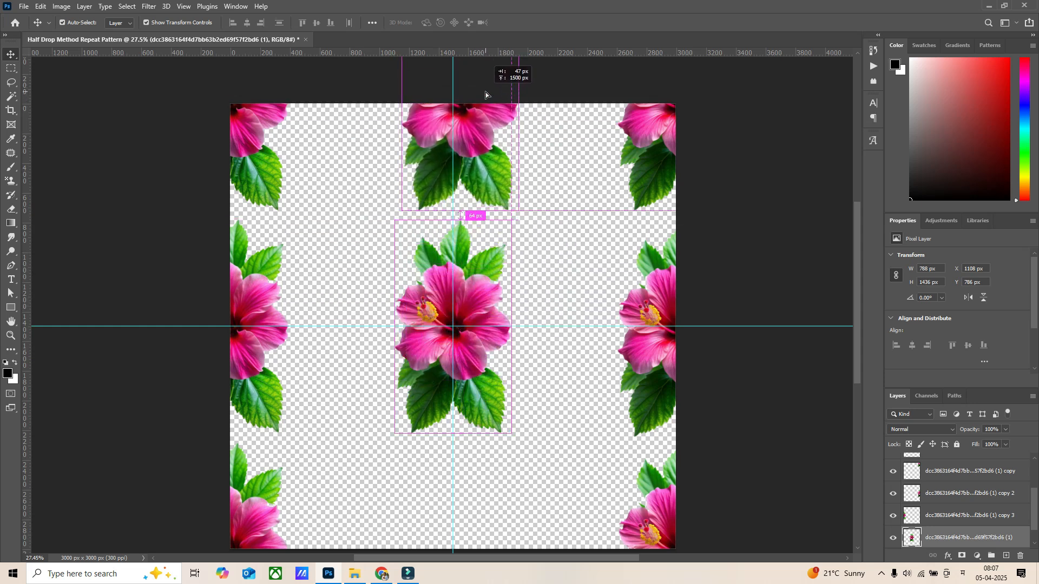
drag(485, 92, 486, 93)
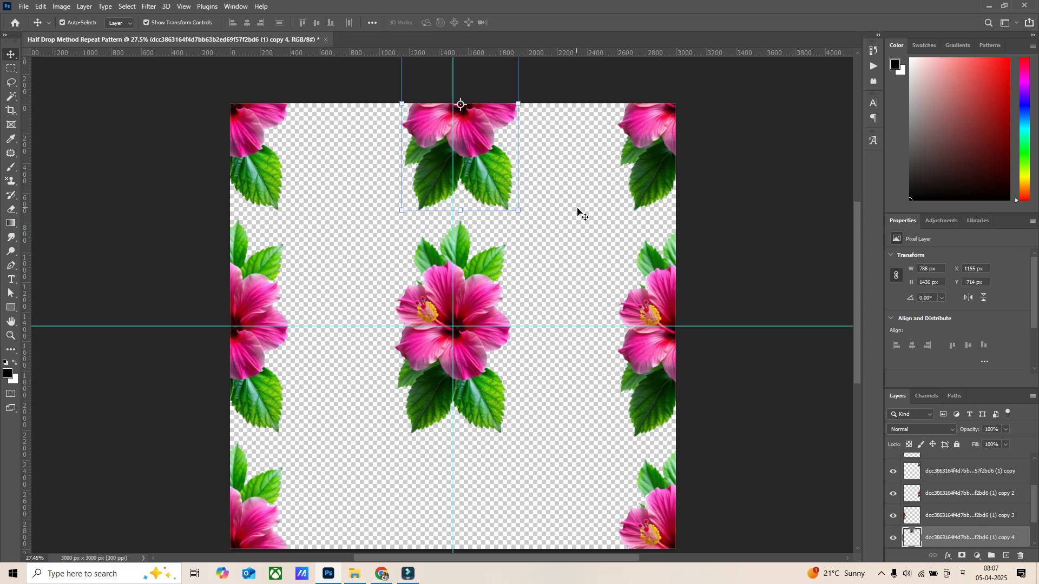
Duplicate the central hibiscus downward, halfway over the bottom edge at about X 1012 px, Y 2286 px.
scroll(559, 203, down, 5)
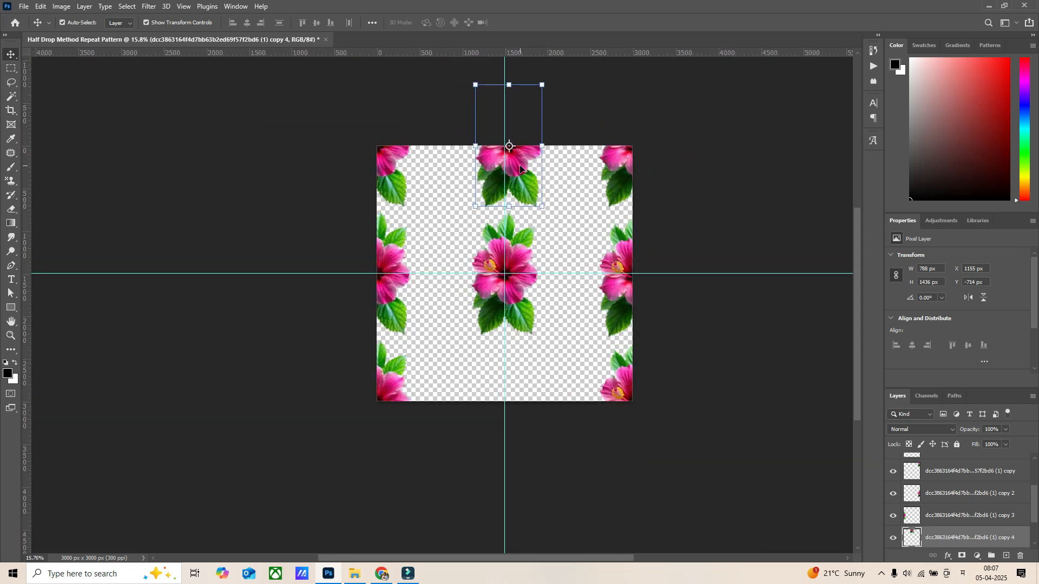
click(520, 259)
drag(520, 258, 514, 383)
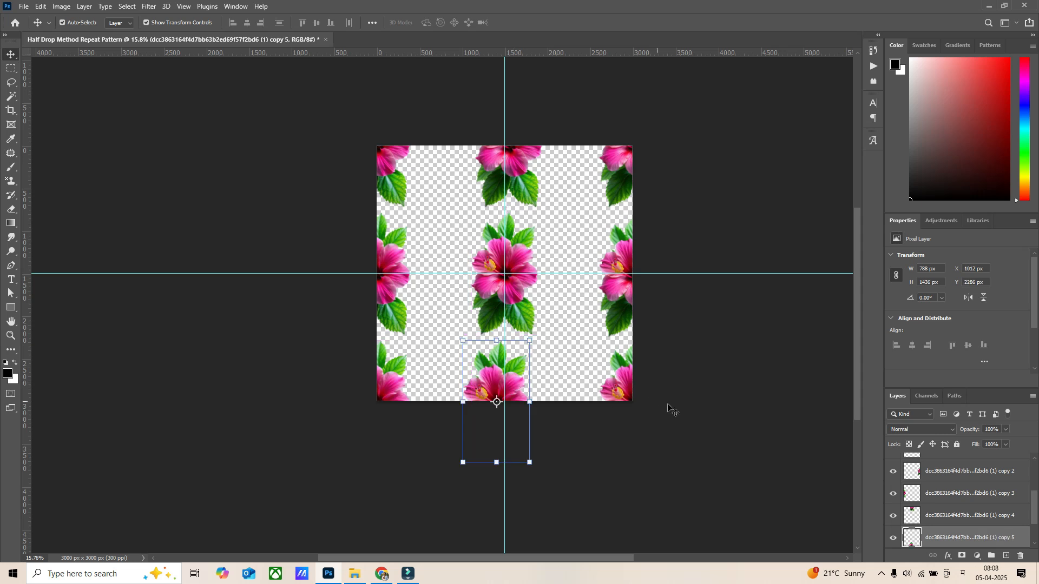
click(716, 413)
Duplicate the central hibiscus into the upper-left gap of the pattern and scale the copy to 68.41%.
scroll(478, 256, up, 1)
drag(543, 271, 460, 210)
drag(472, 291, 580, 239)
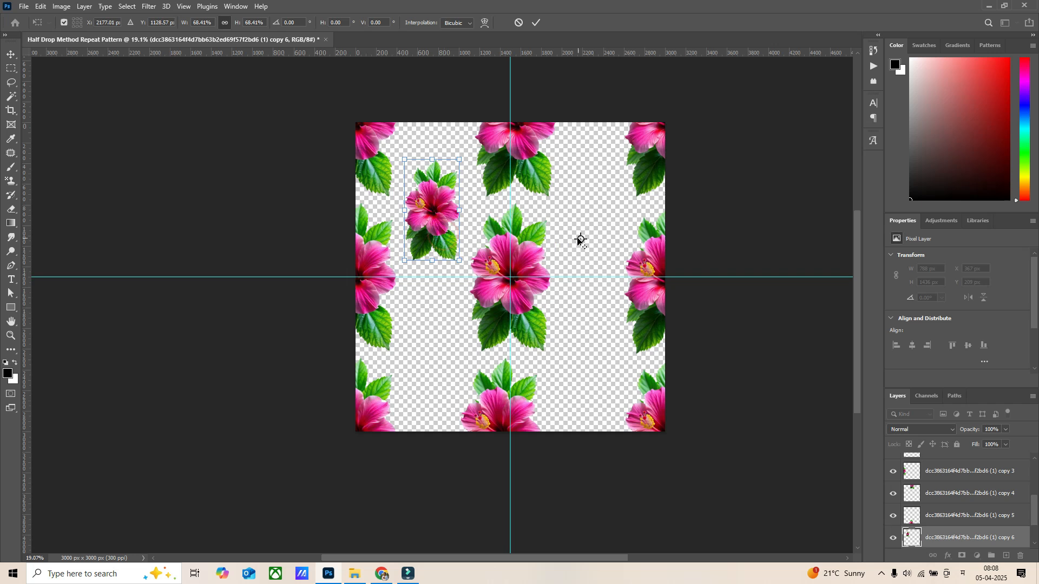
click(532, 27)
Duplicate the small hibiscus to about X 2039 px, Y 295 px, and copy both small flowers down into the lower gaps.
drag(433, 245, 592, 235)
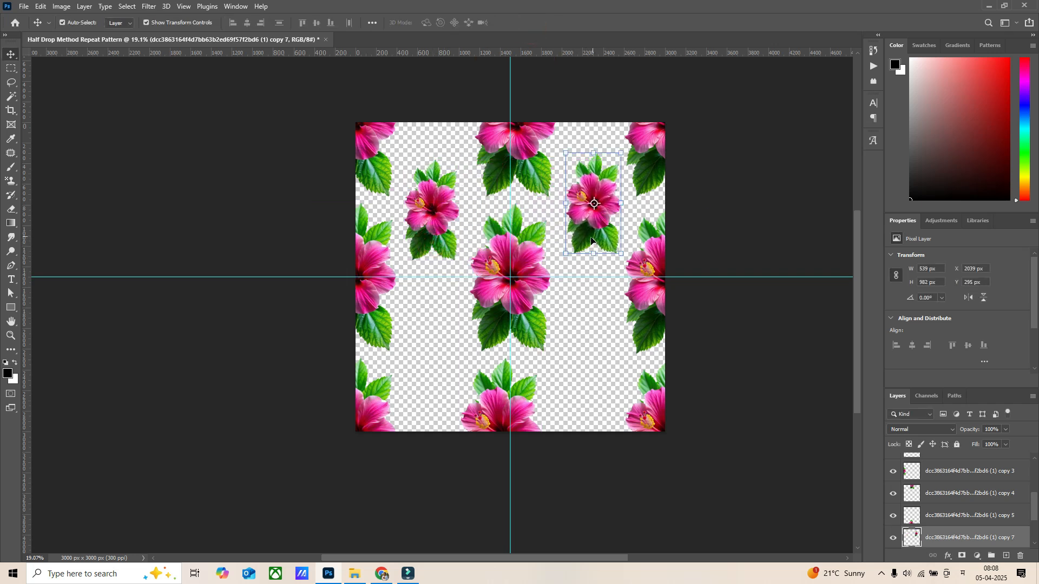
shift+click(438, 230)
drag(590, 225, 589, 365)
click(777, 401)
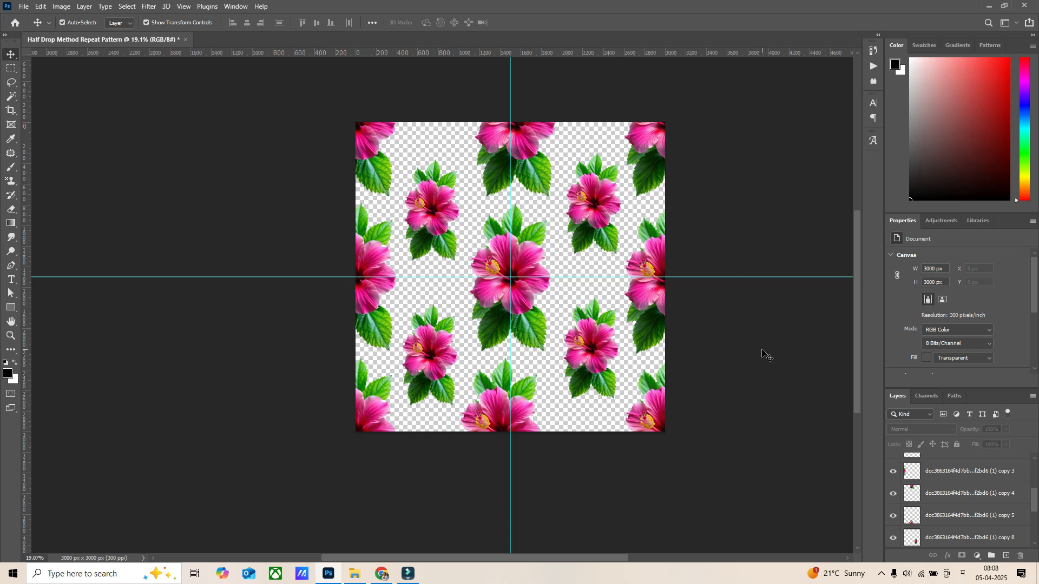
Show the white background layer, Layer 0.
scroll(968, 517, down, 3)
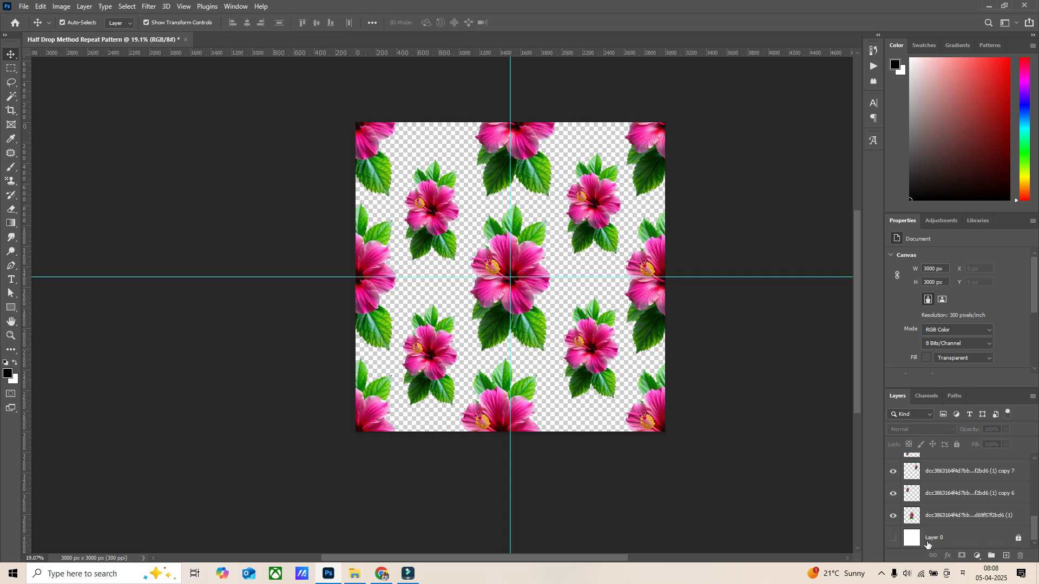
click(894, 538)
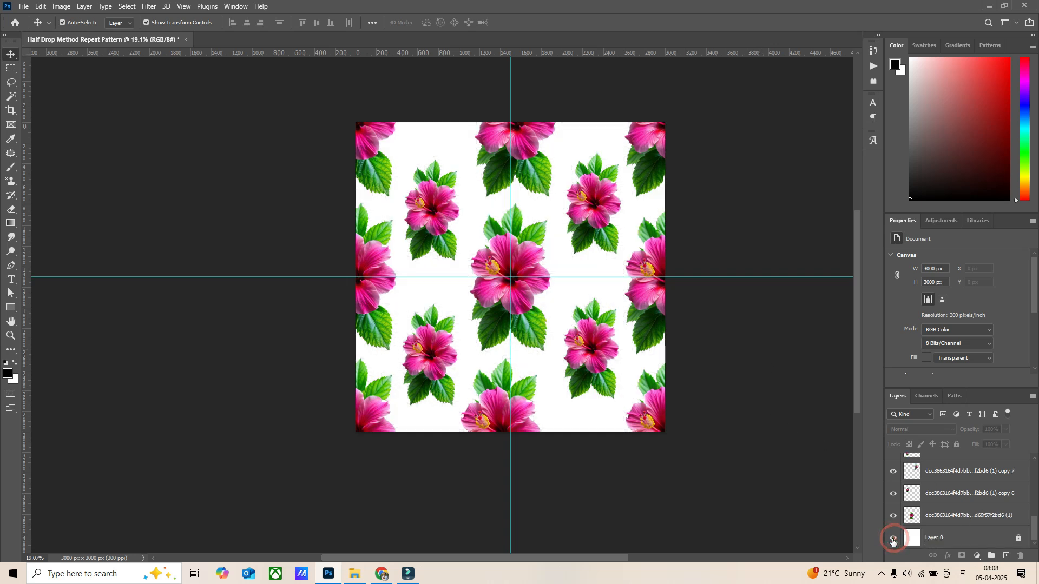
click(978, 556)
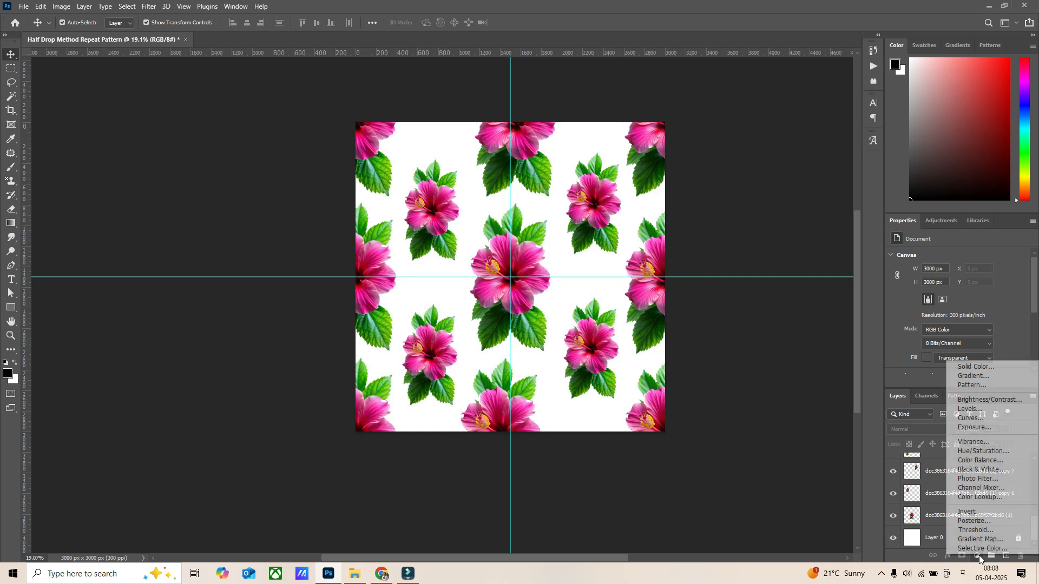
click(976, 367)
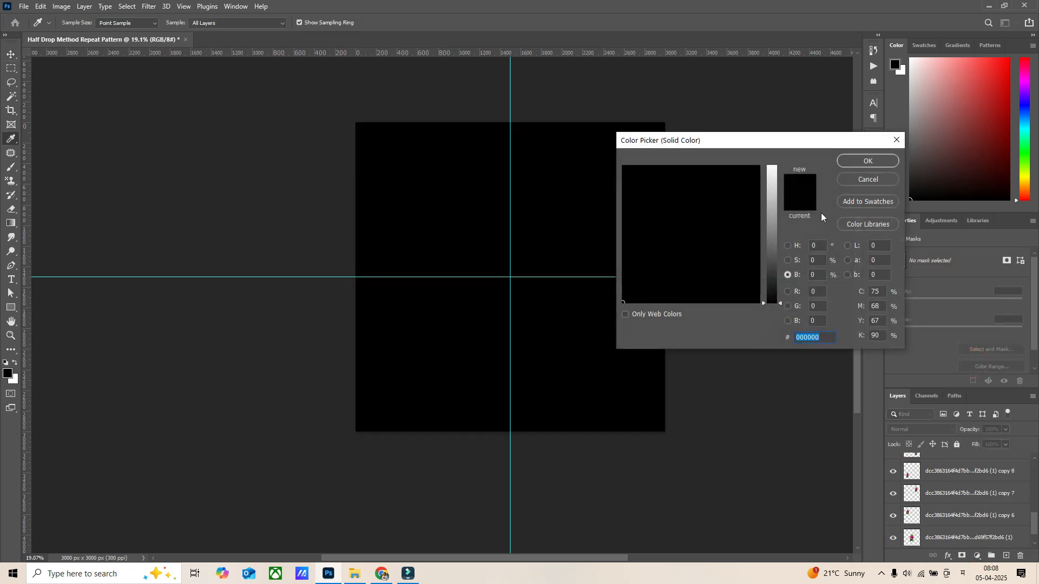
scroll(970, 497, up, 10)
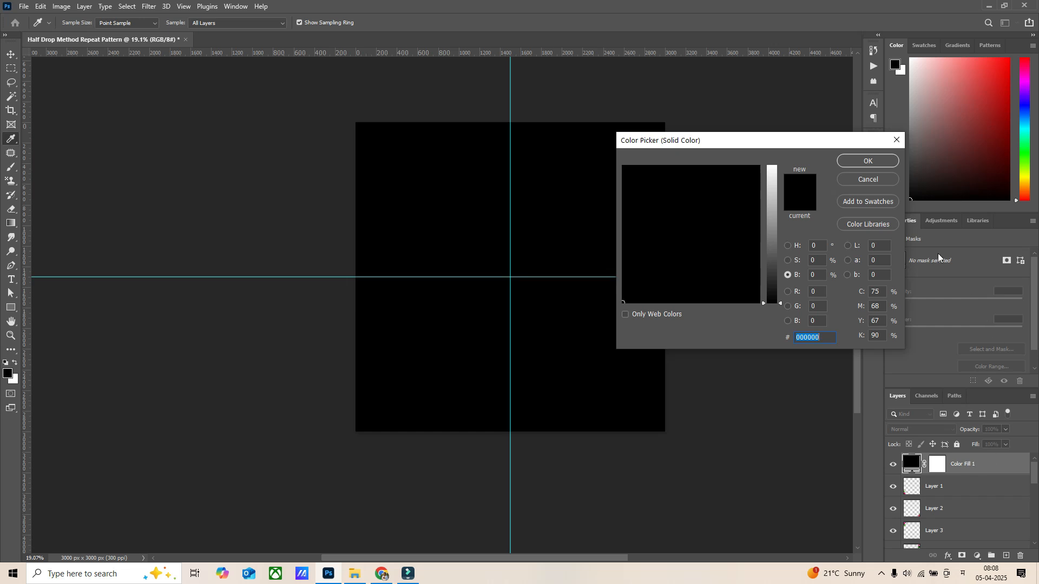
click(867, 181)
Add a new layer directly above Layer 0 and create a Solid Color fill layer there, beneath the flowers.
scroll(968, 509, down, 10)
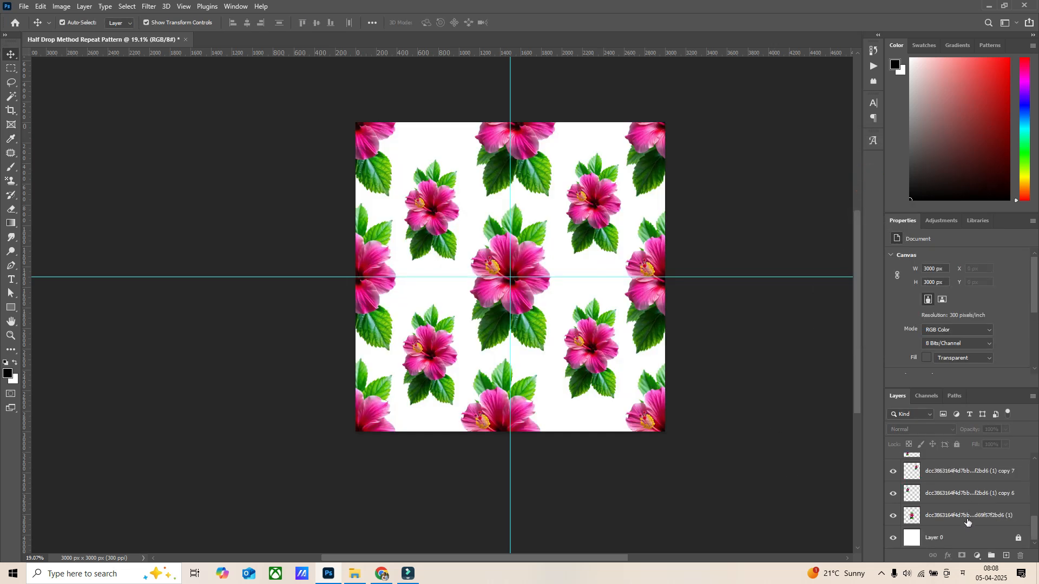
click(944, 535)
click(1006, 555)
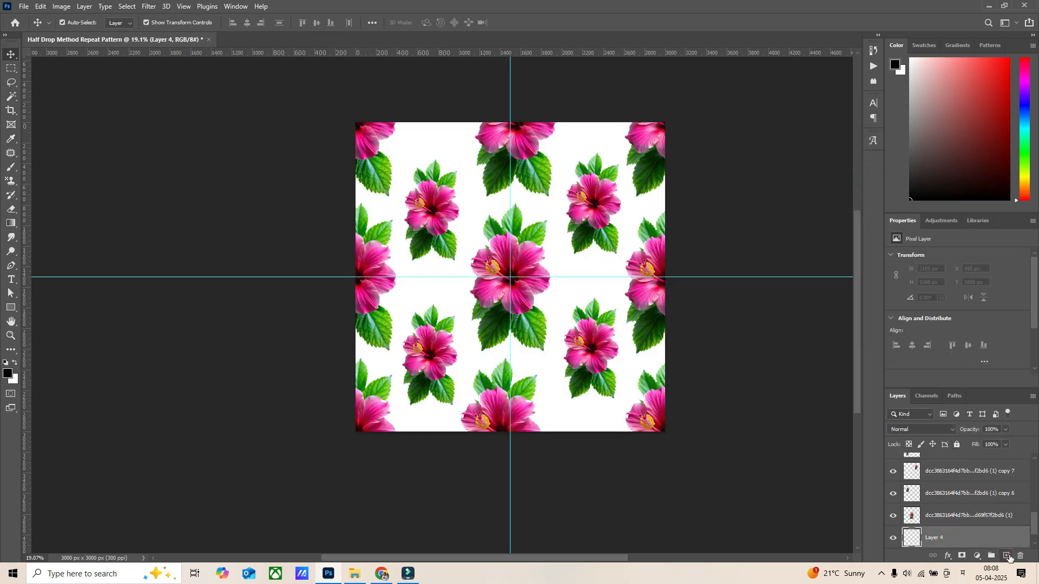
scroll(957, 530, down, 1)
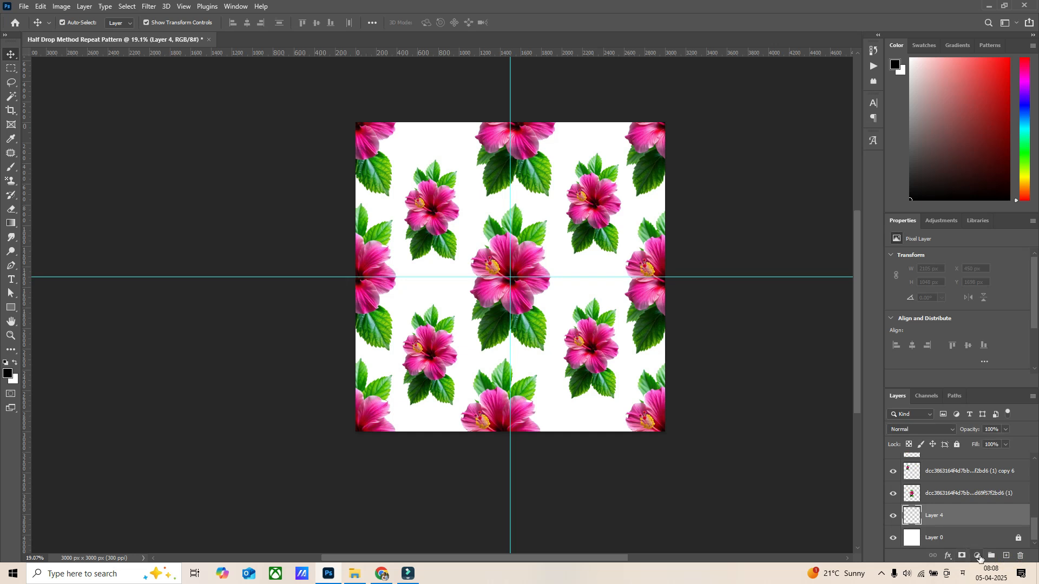
click(978, 556)
click(976, 367)
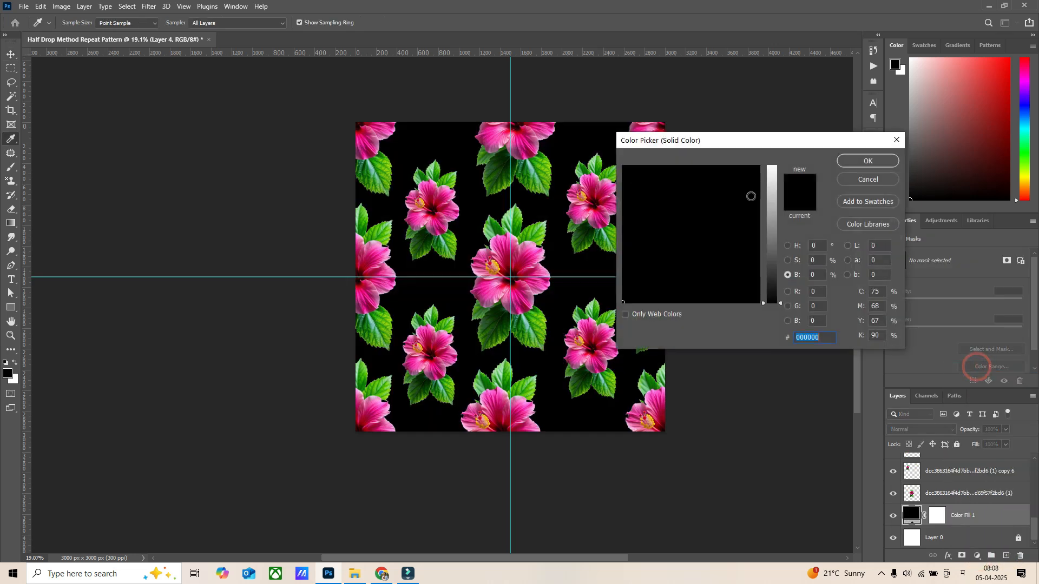
Try out colours for the background fill and set it to grey a9a9a9.
click(772, 181)
click(657, 234)
click(639, 246)
click(632, 218)
click(635, 219)
click(631, 222)
click(754, 229)
drag(754, 228, 655, 294)
mouse_move(768, 203)
mouse_down()
mouse_move(767, 238)
mouse_move(774, 217)
mouse_up()
drag(660, 294, 622, 304)
drag(771, 216, 772, 212)
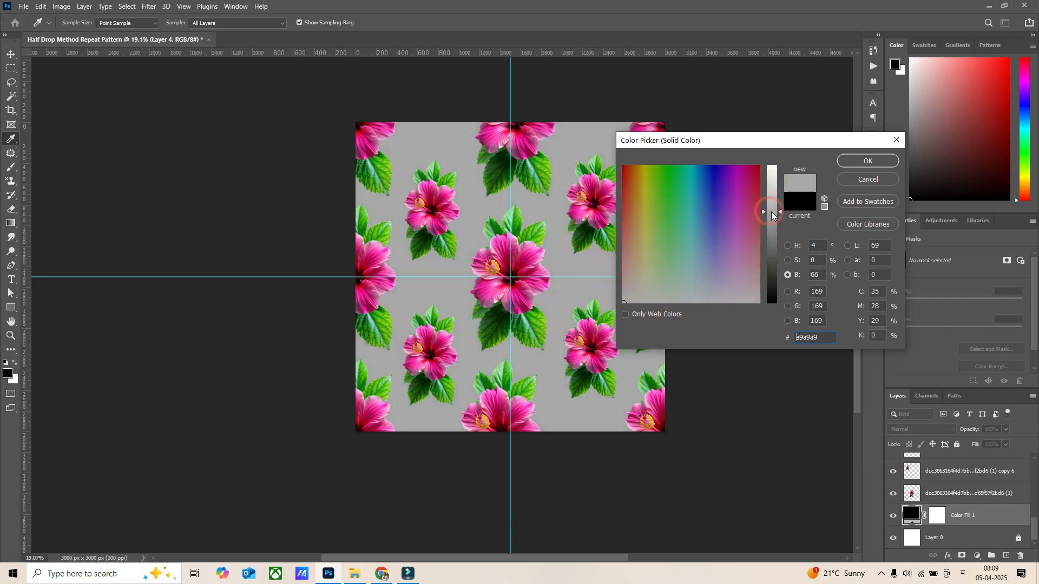
click(869, 161)
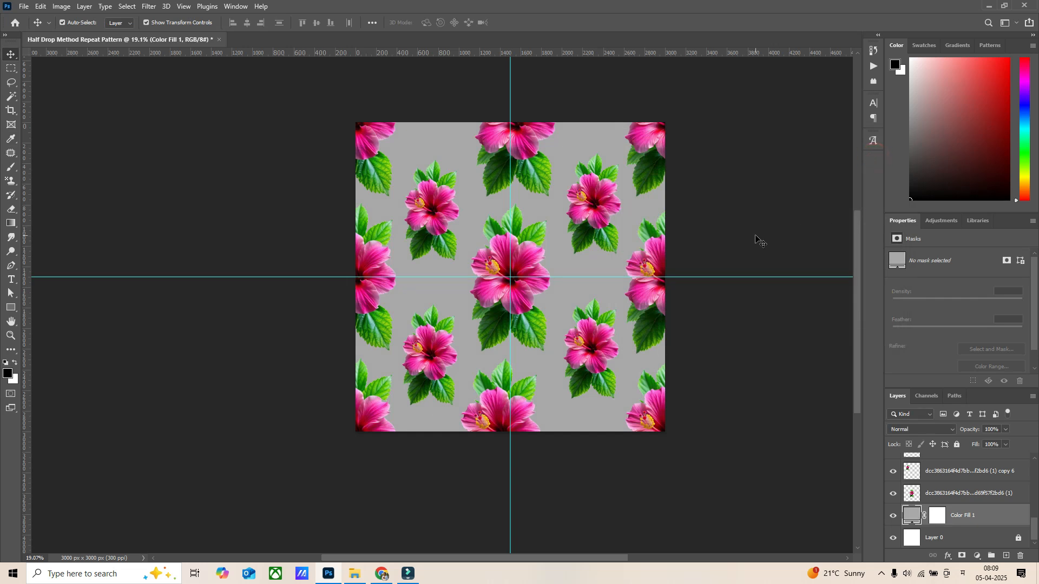
Define the finished hibiscus tile as a pattern named Half Drop Method Repeat Pattern.
scroll(757, 241, up, 3)
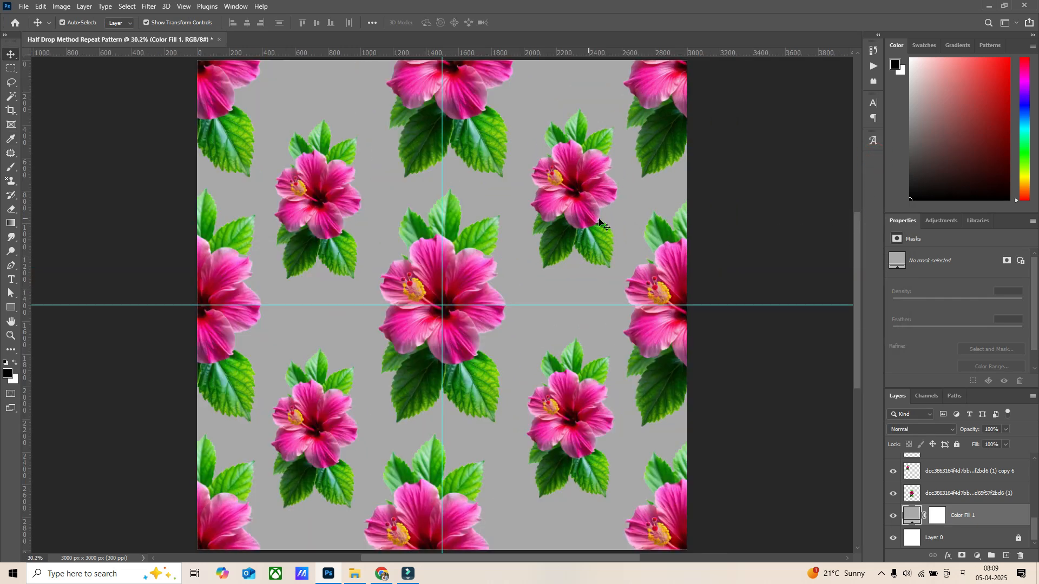
click(39, 7)
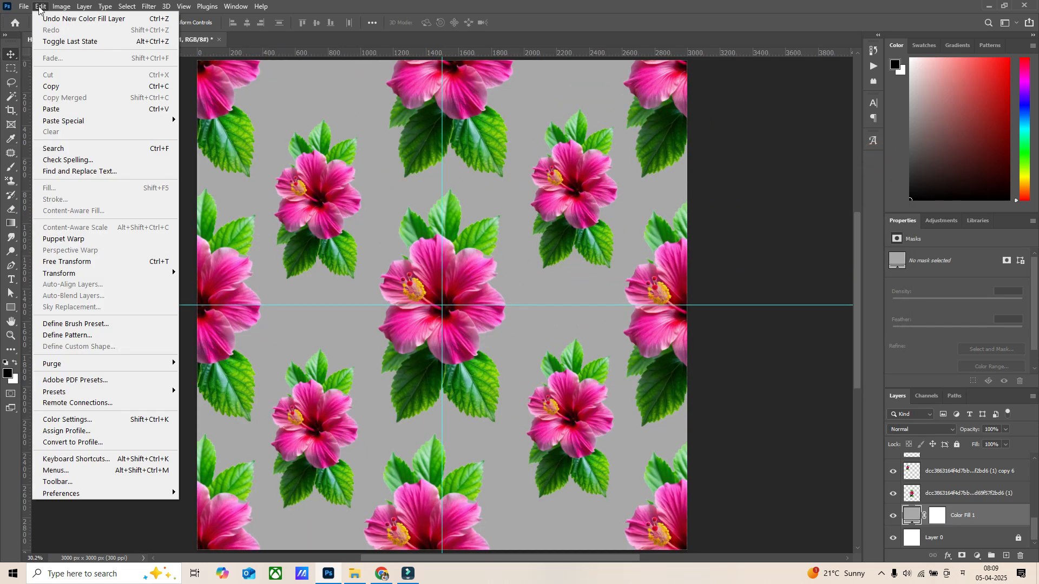
click(102, 334)
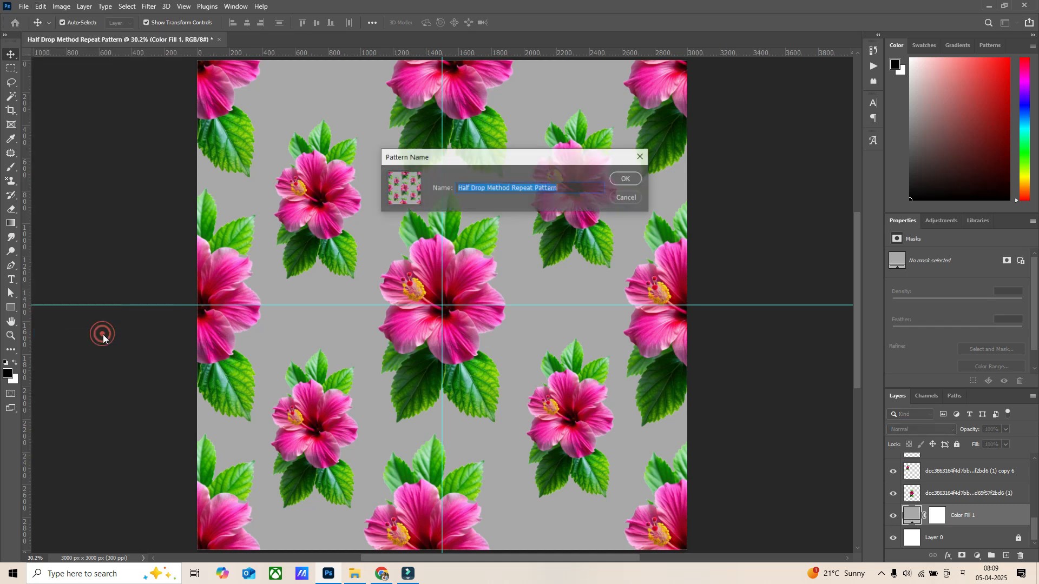
click(580, 186)
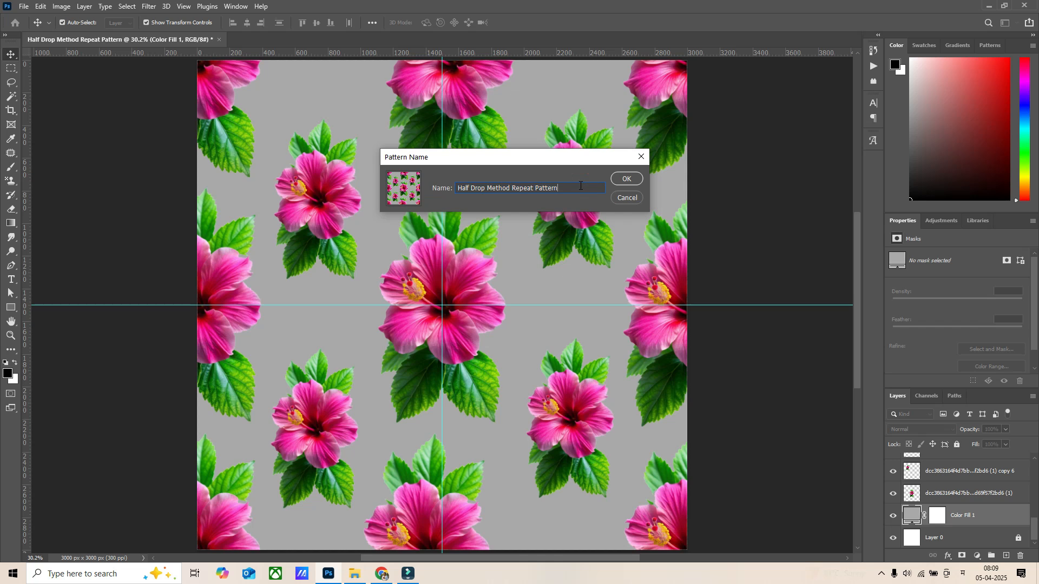
click(629, 180)
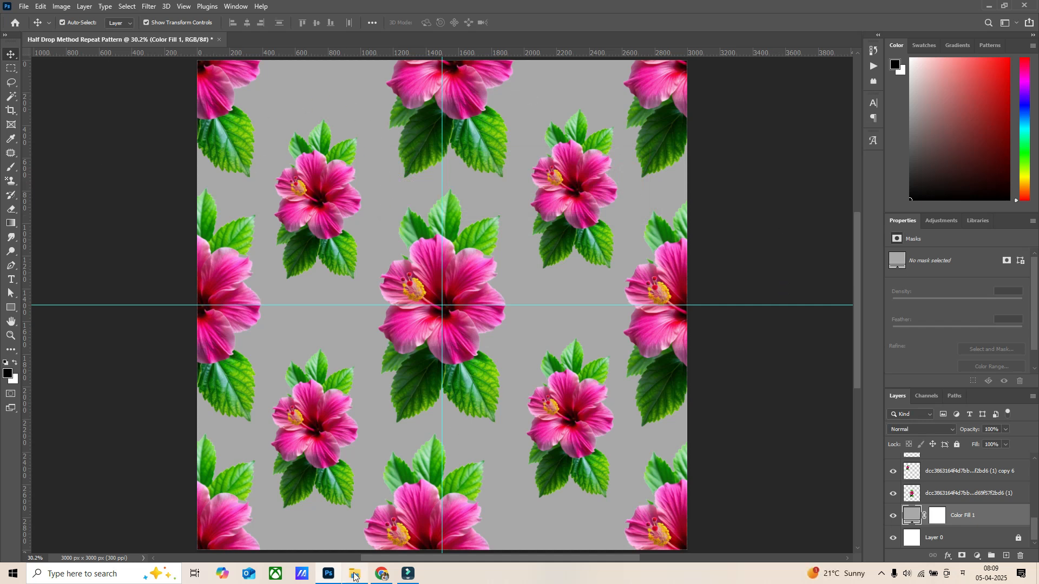
click(25, 6)
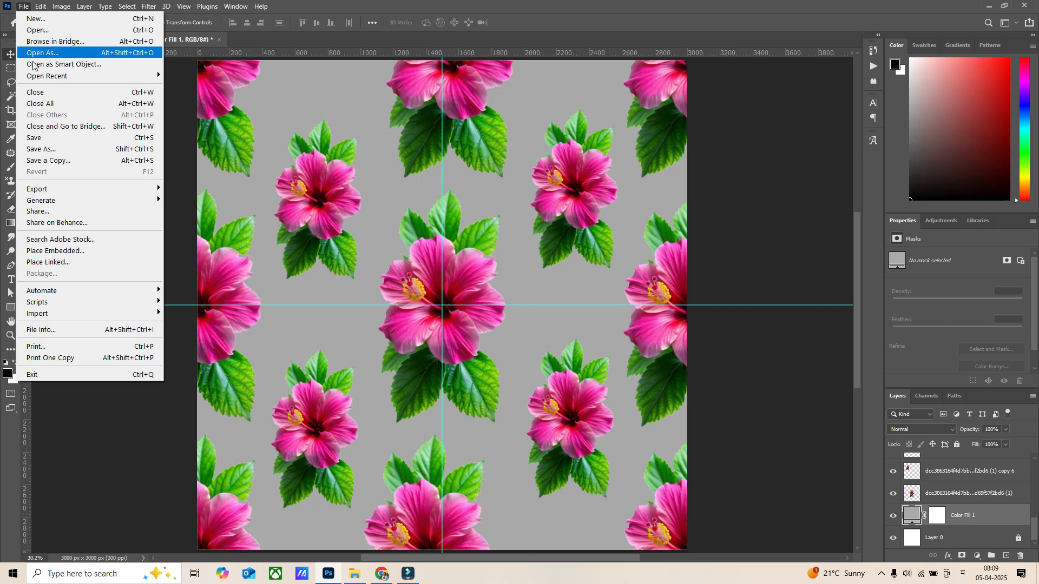
click(50, 19)
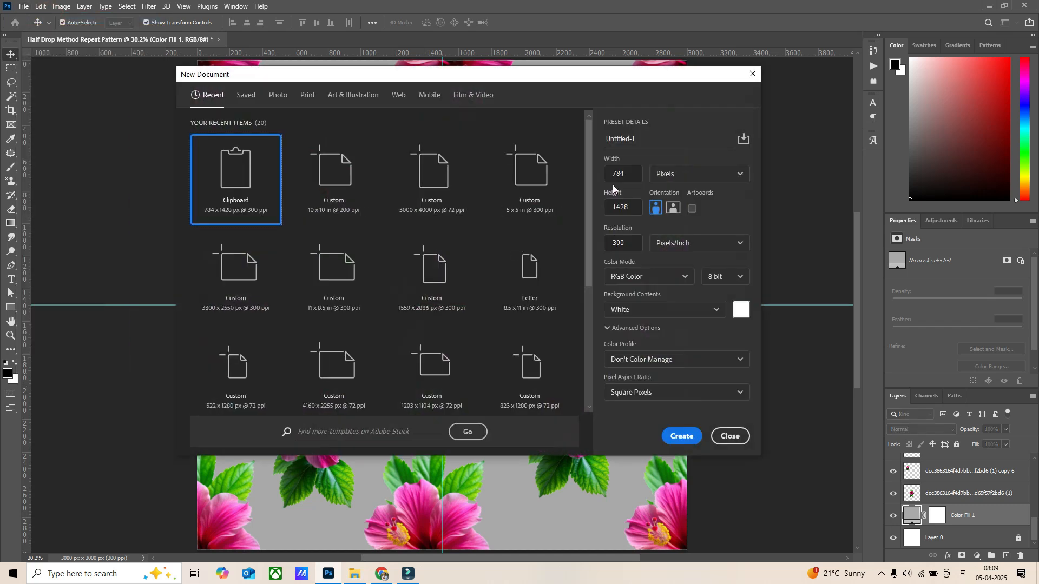
click(683, 437)
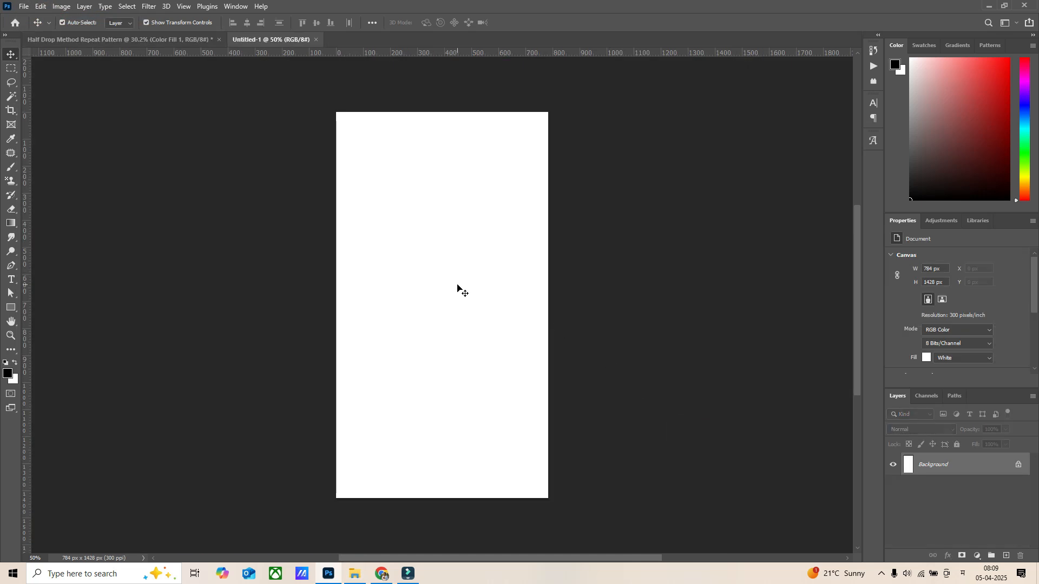
click(315, 40)
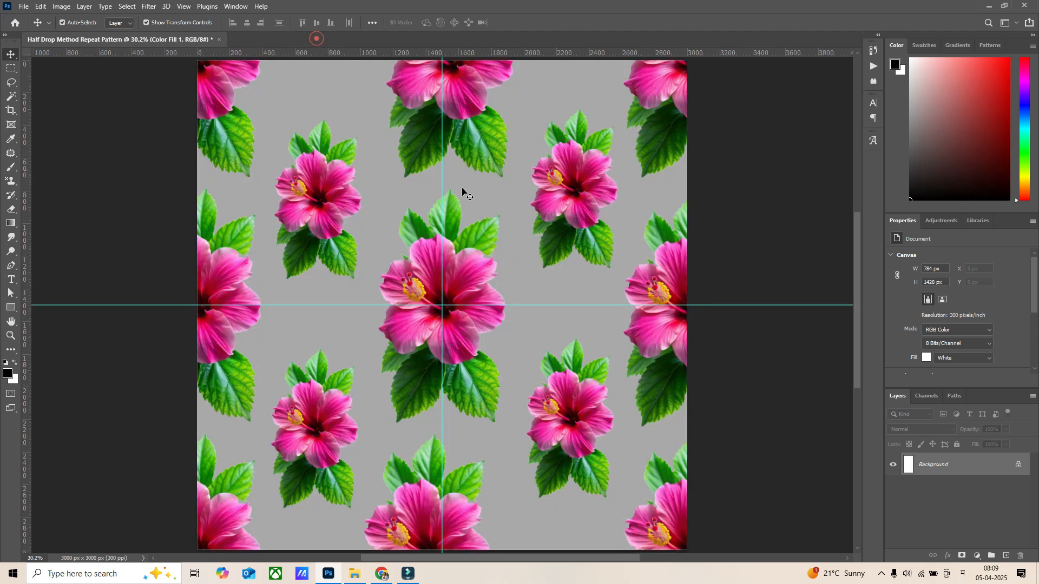
Create a new 784 x 1428 px document at 300 ppi and marquee-select a roughly square area in its upper half.
click(24, 6)
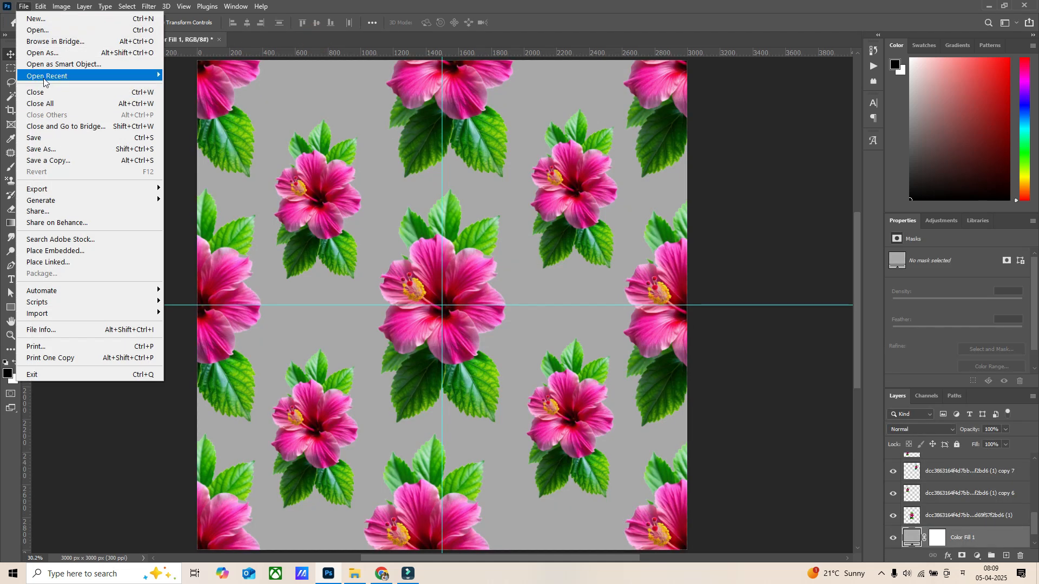
click(47, 24)
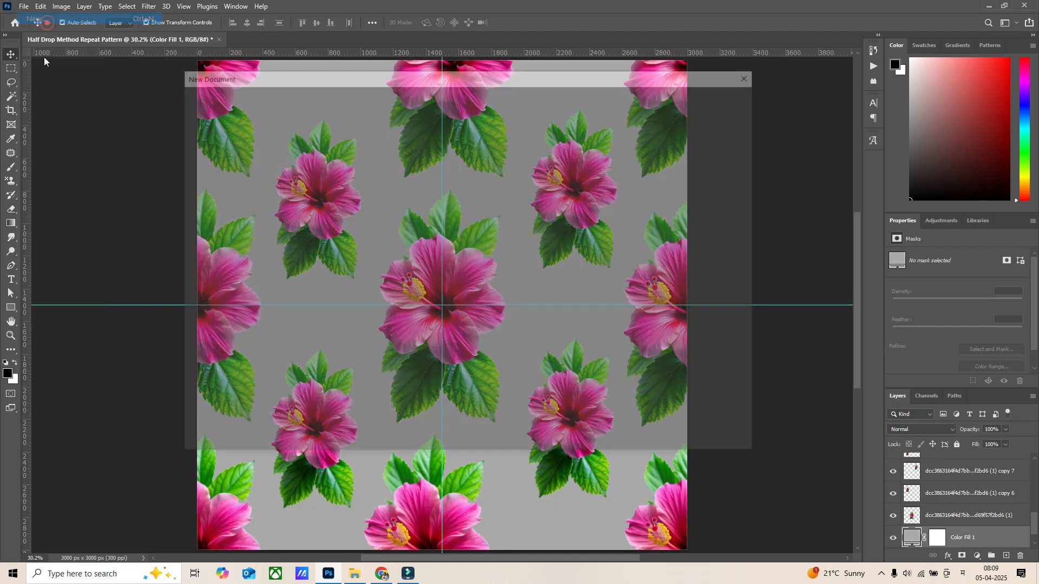
click(336, 172)
click(677, 434)
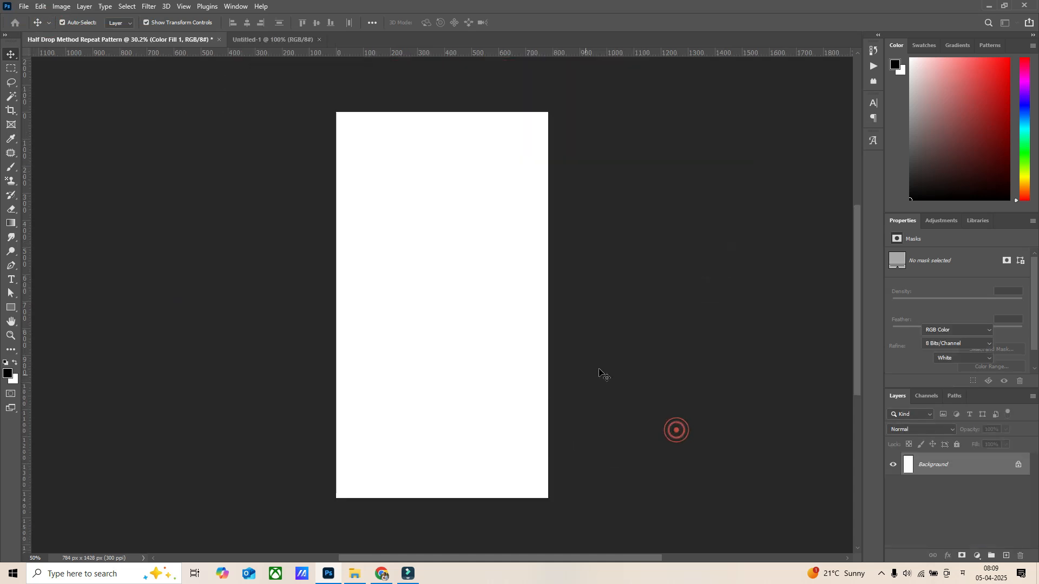
scroll(476, 216, up, 1)
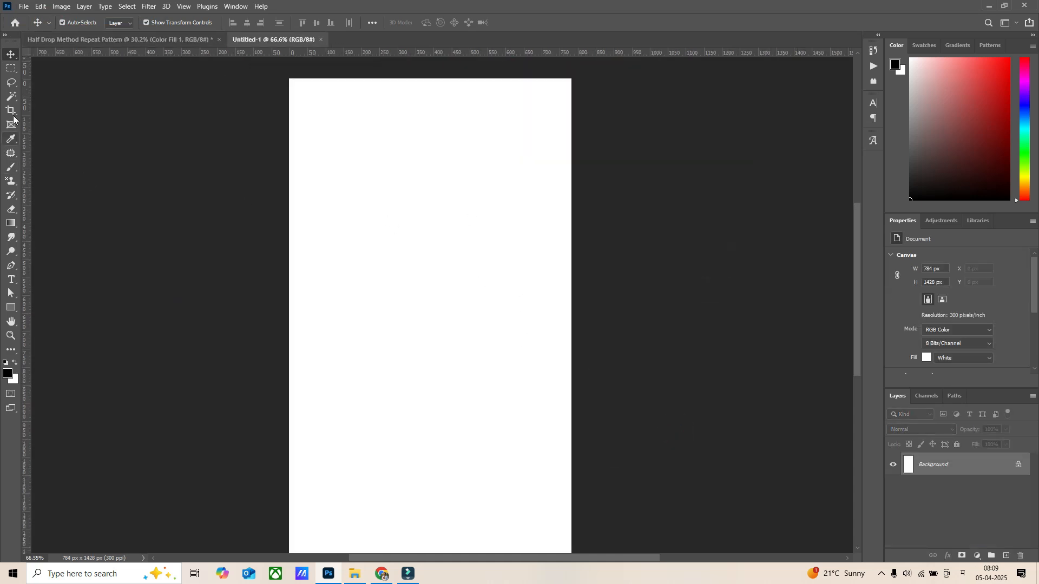
click(11, 68)
drag(345, 182, 531, 362)
Add a Pattern fill layer inside the selection using the newly defined grey hibiscus pattern.
click(977, 557)
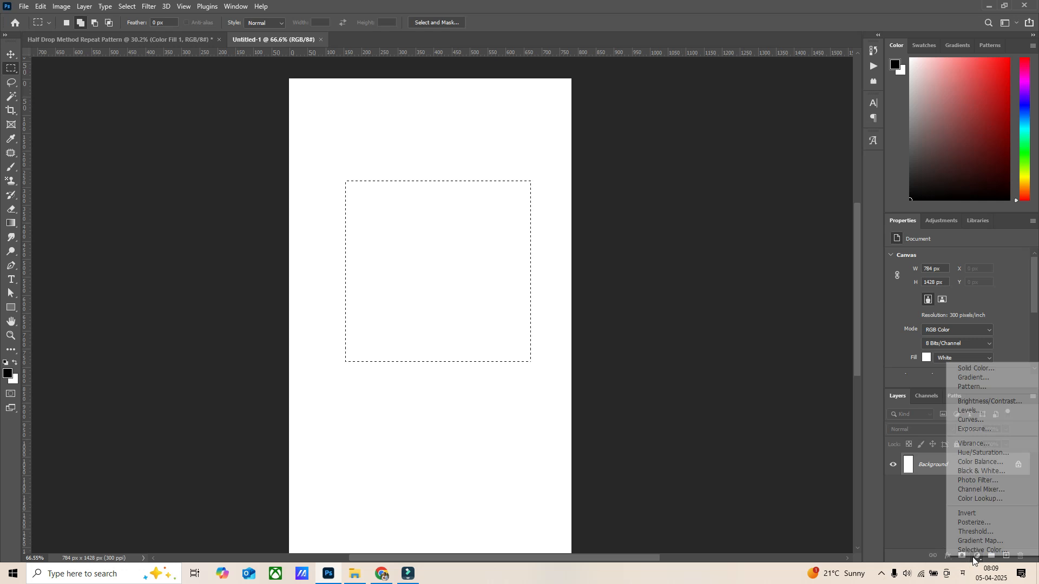
click(978, 388)
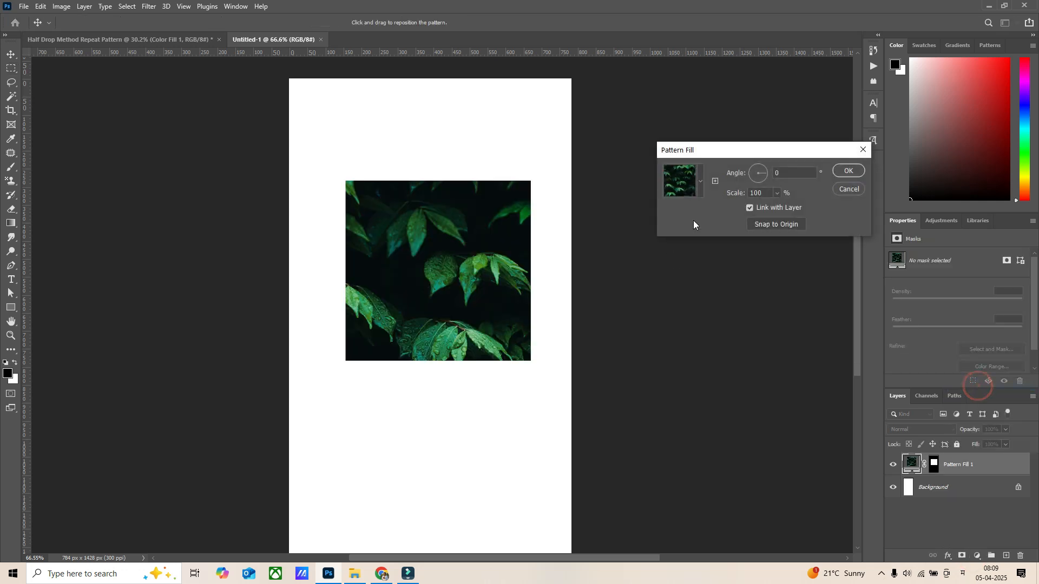
click(698, 186)
click(717, 343)
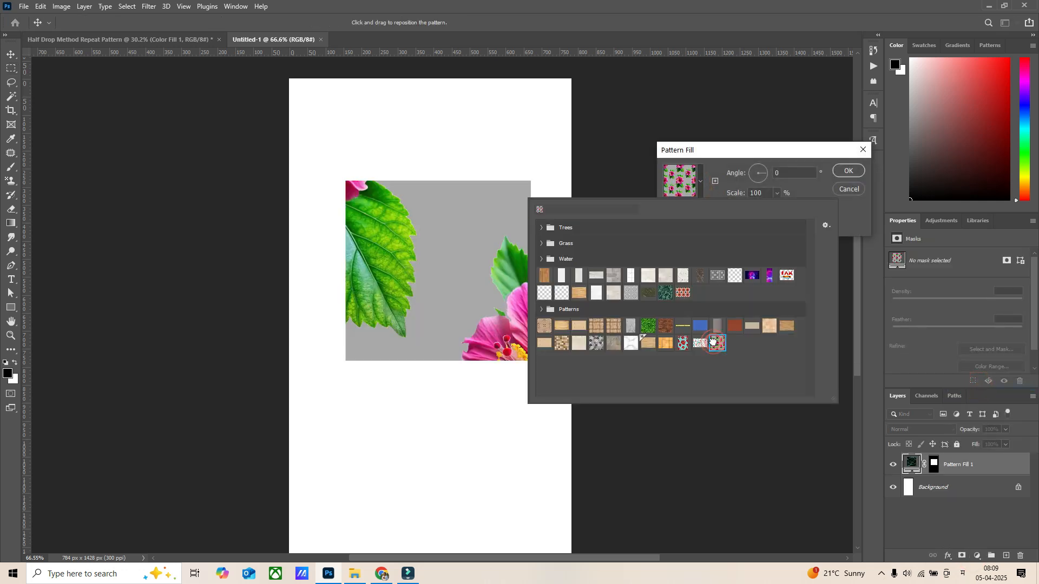
click(627, 142)
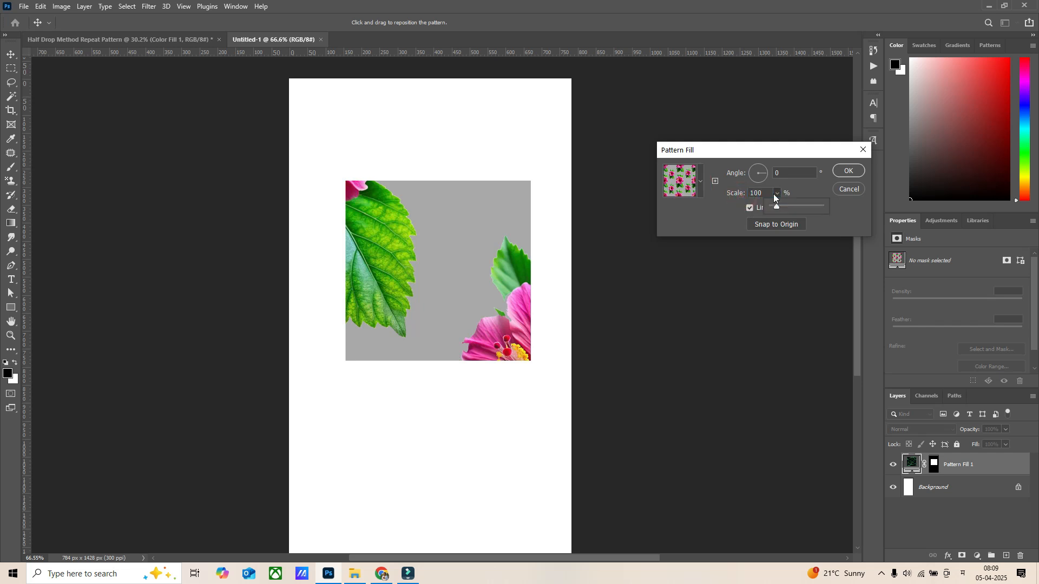
Try out smaller scales for the pattern fill, set it to 20%, and apply the fill.
drag(775, 206, 774, 209)
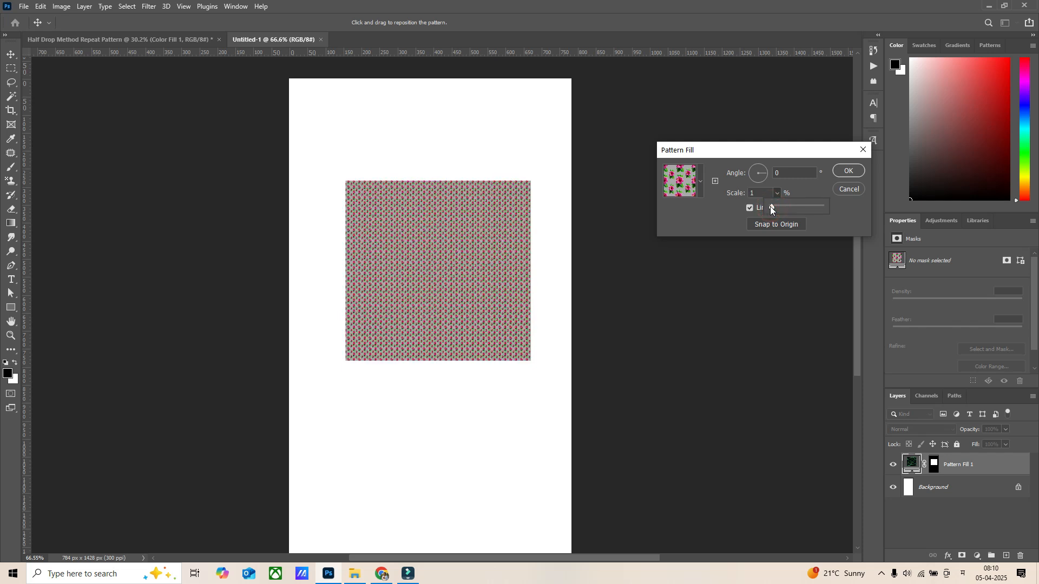
scroll(432, 253, up, 11)
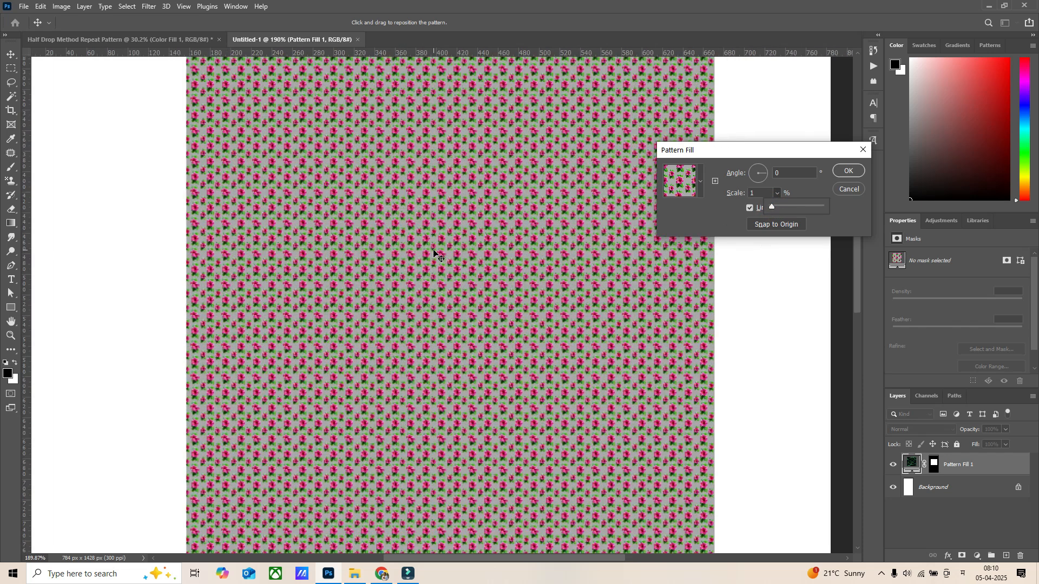
double_click(755, 192)
text(20)
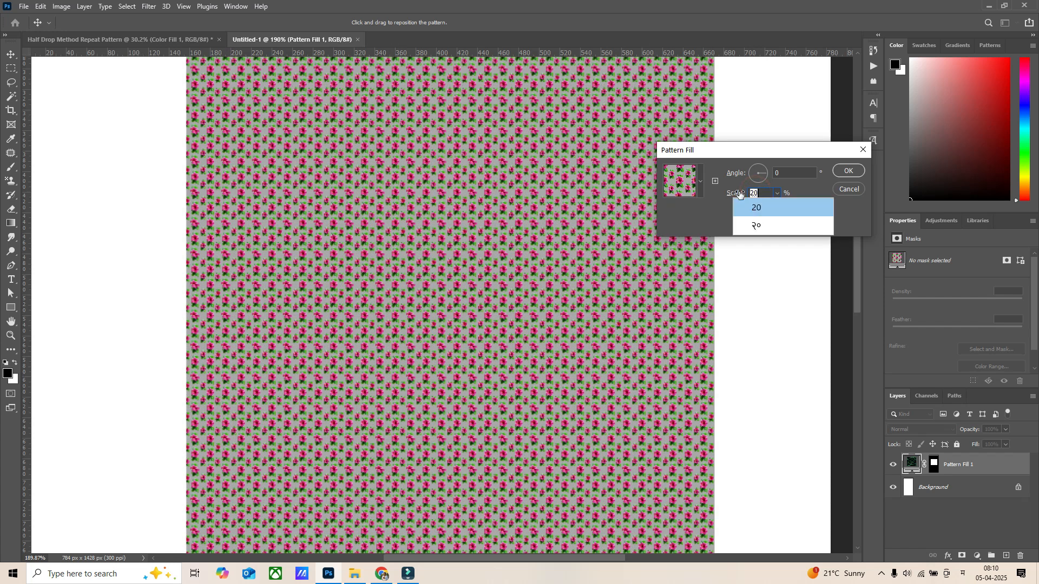
key(super+space)
text(20)
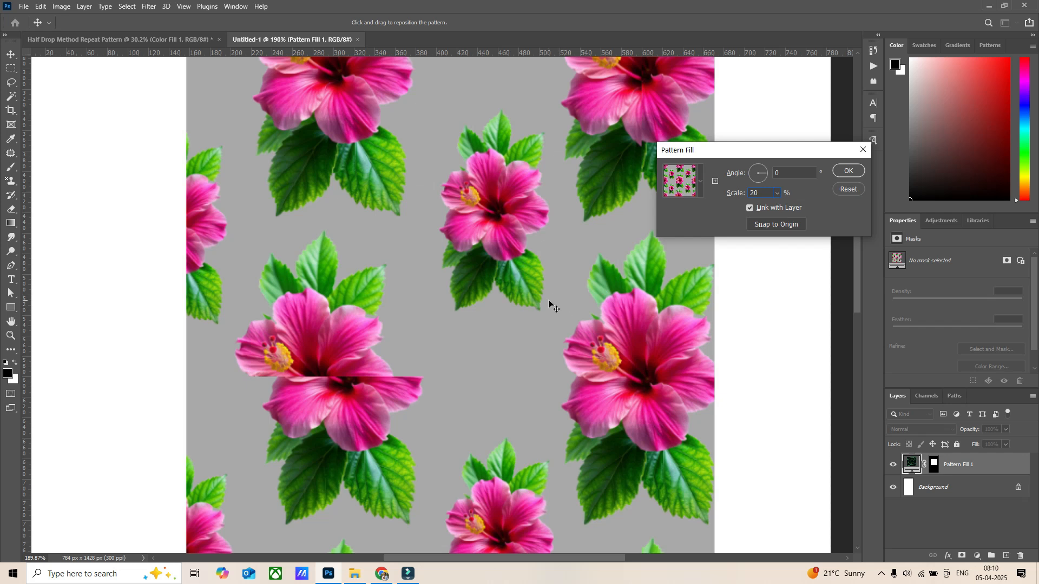
drag(824, 154, 849, 175)
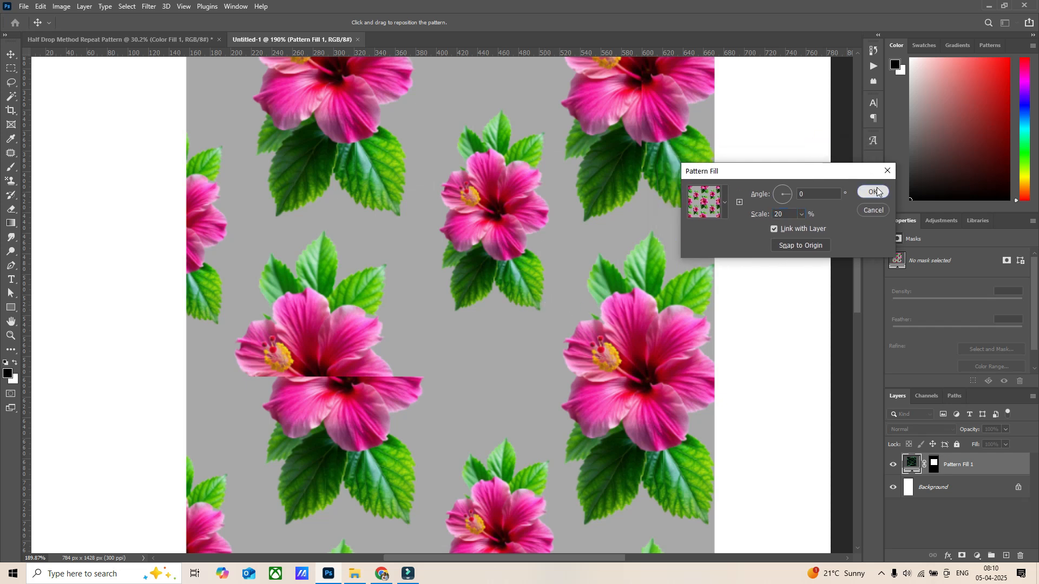
click(872, 191)
Inspect the hibiscus repeat for seams in the test document, and close it without saving.
key(ctrl+0)
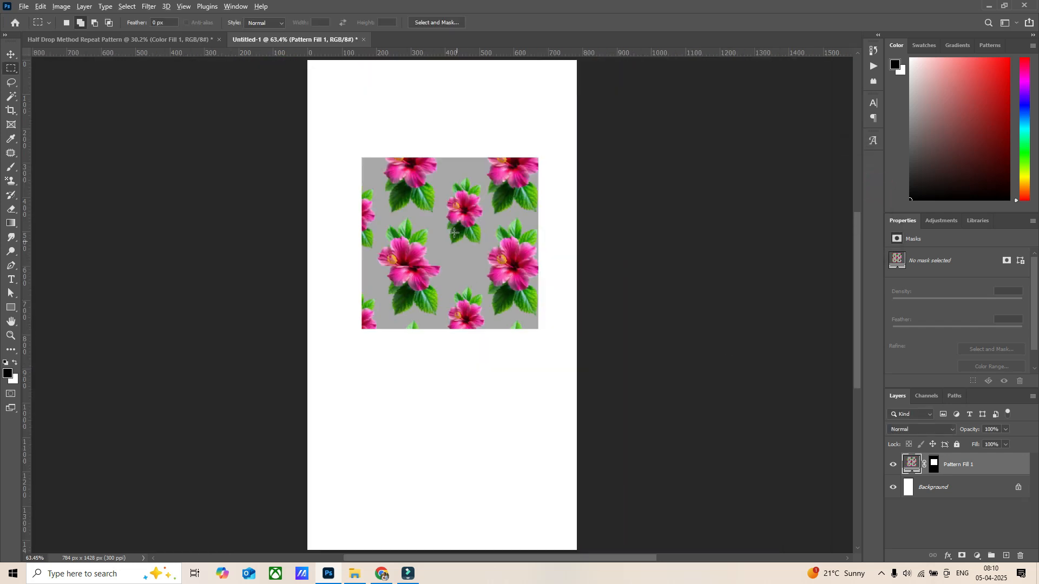
scroll(454, 233, up, 3)
scroll(449, 298, down, 3)
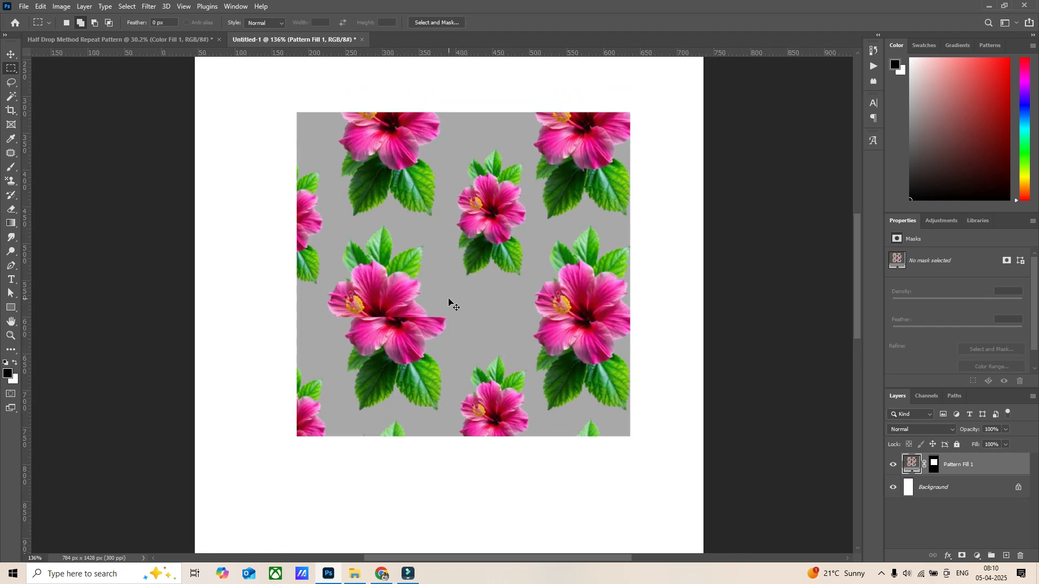
click(364, 39)
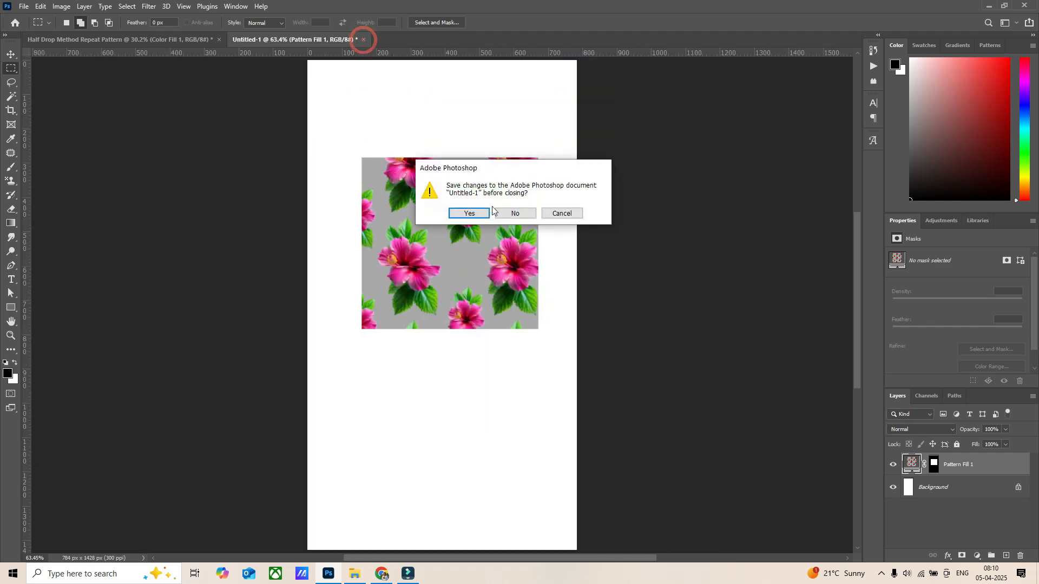
click(503, 210)
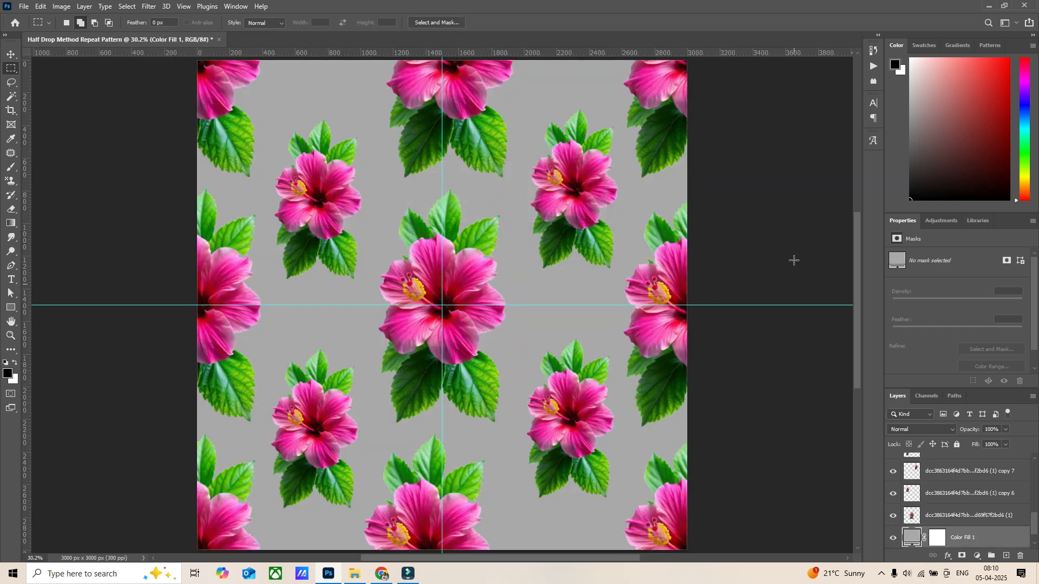
Switch to File Explorer, open the Fashion model folder inside New folder, and maximise its window.
click(991, 5)
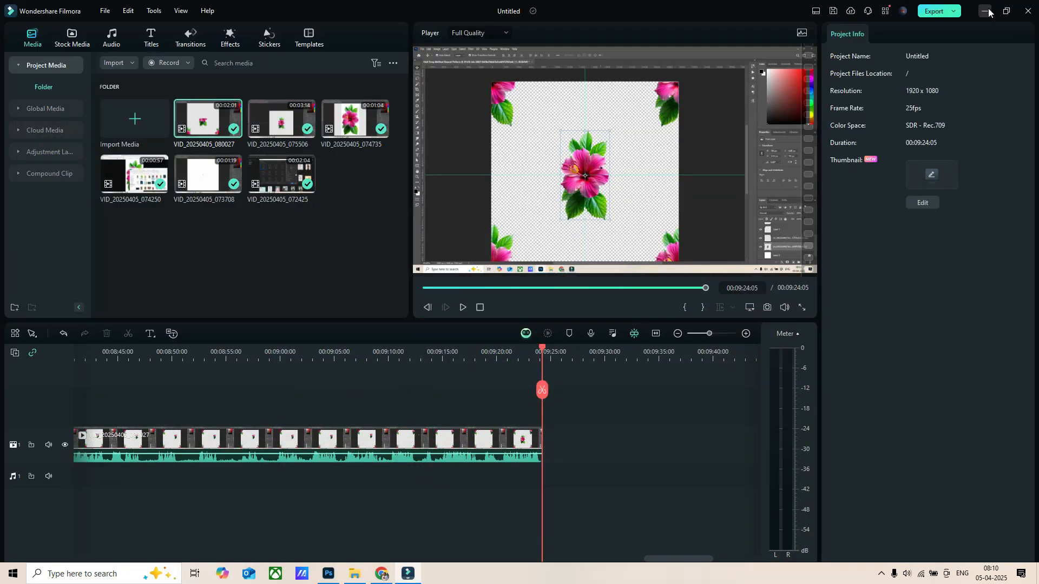
click(985, 11)
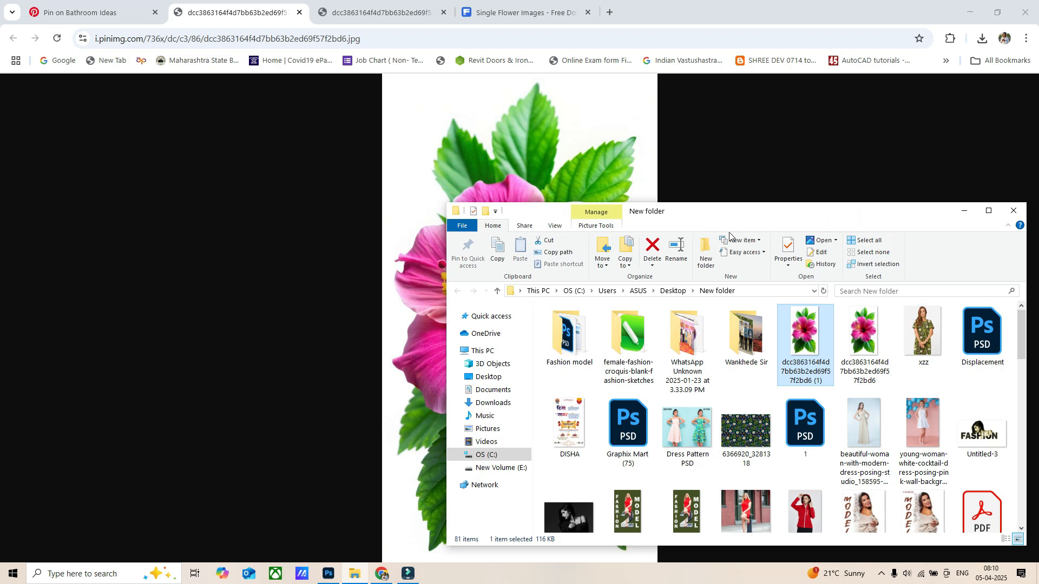
double_click(568, 335)
drag(780, 214, 571, 119)
click(782, 118)
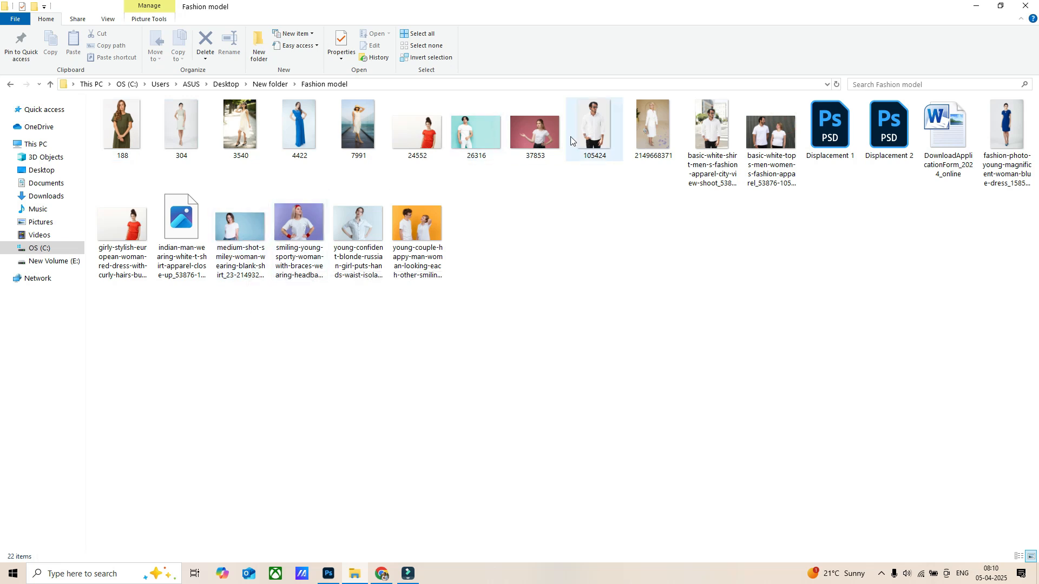
Open photo 37853 and look through the model photos in the folder for a suitable garment, and close the viewer.
click(539, 147)
double_click(539, 147)
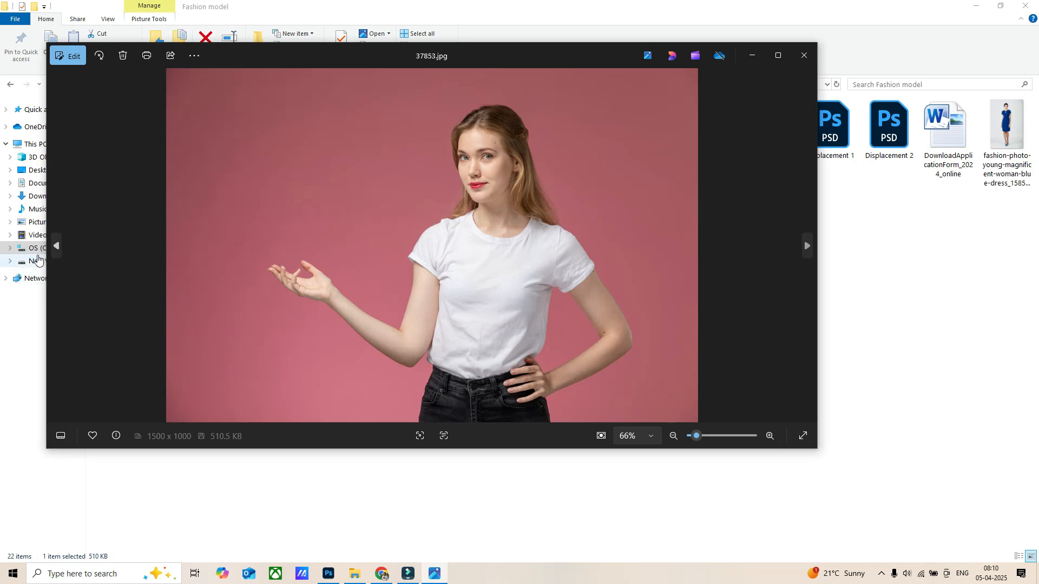
click(50, 244)
click(50, 244)
click(51, 244)
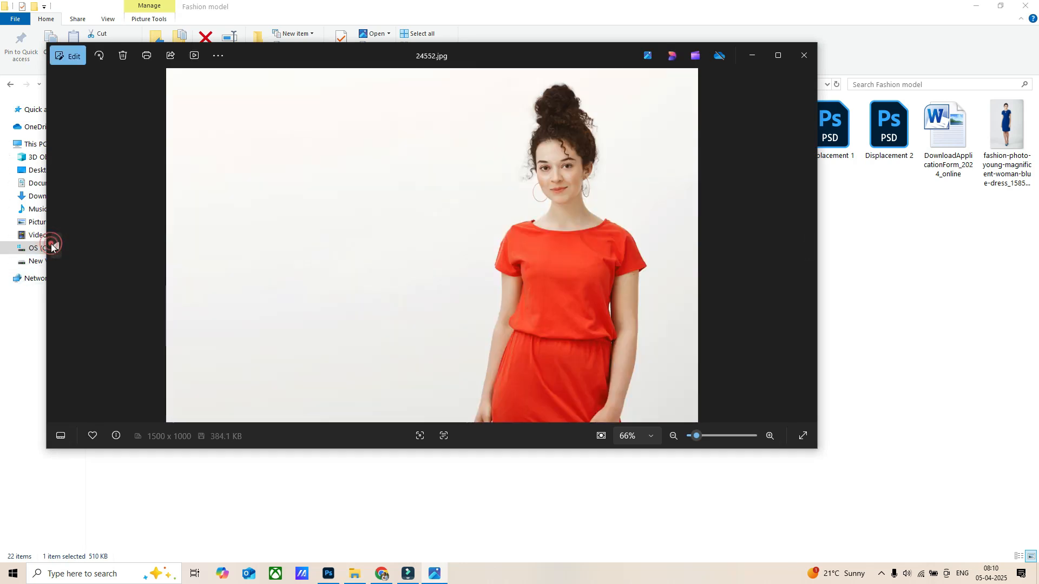
click(51, 244)
click(51, 245)
click(50, 245)
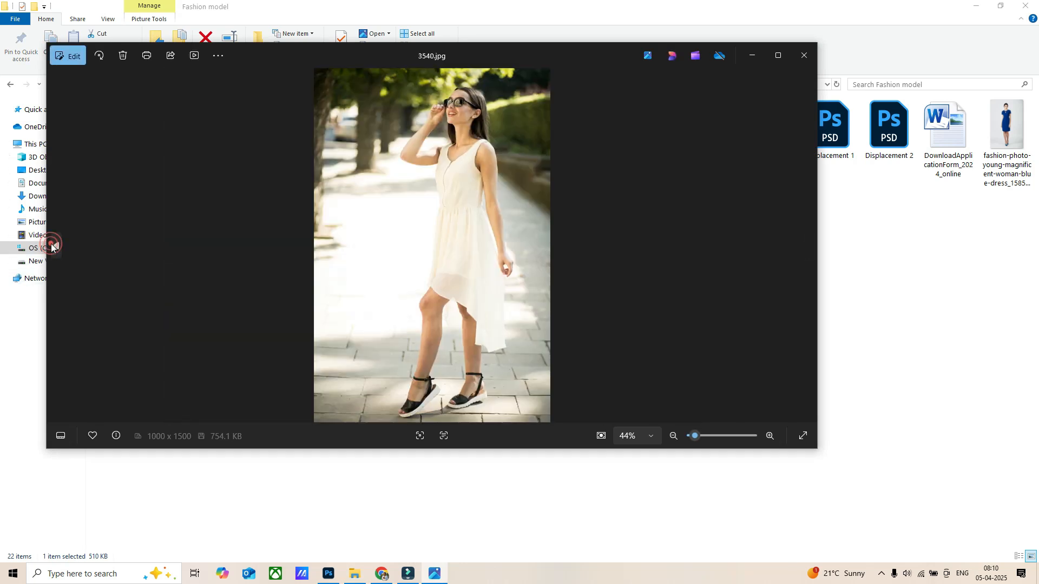
click(51, 245)
click(51, 244)
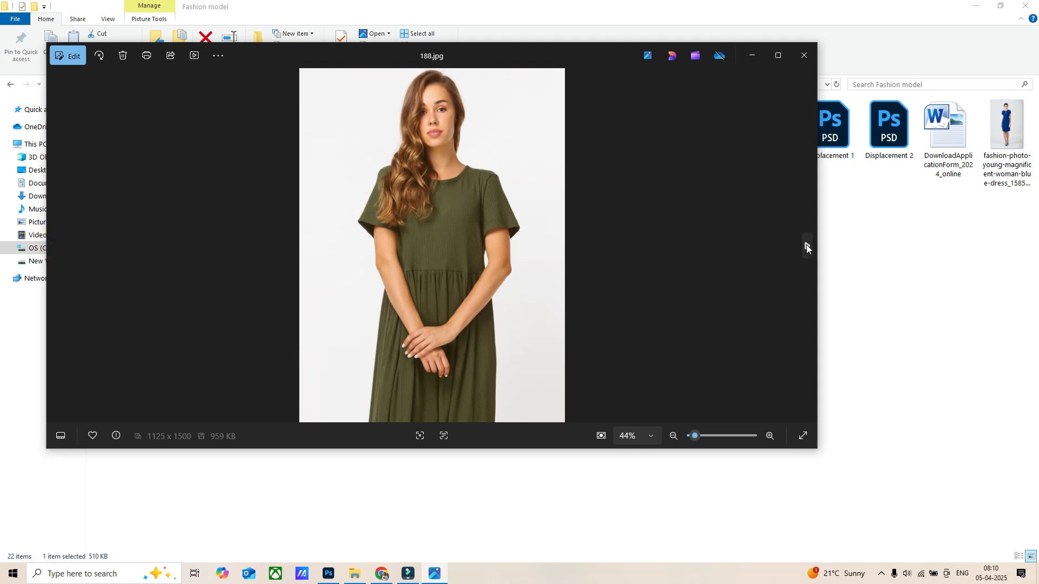
click(806, 245)
click(806, 245)
click(806, 245)
click(806, 245)
click(806, 245)
click(806, 245)
click(806, 245)
click(806, 245)
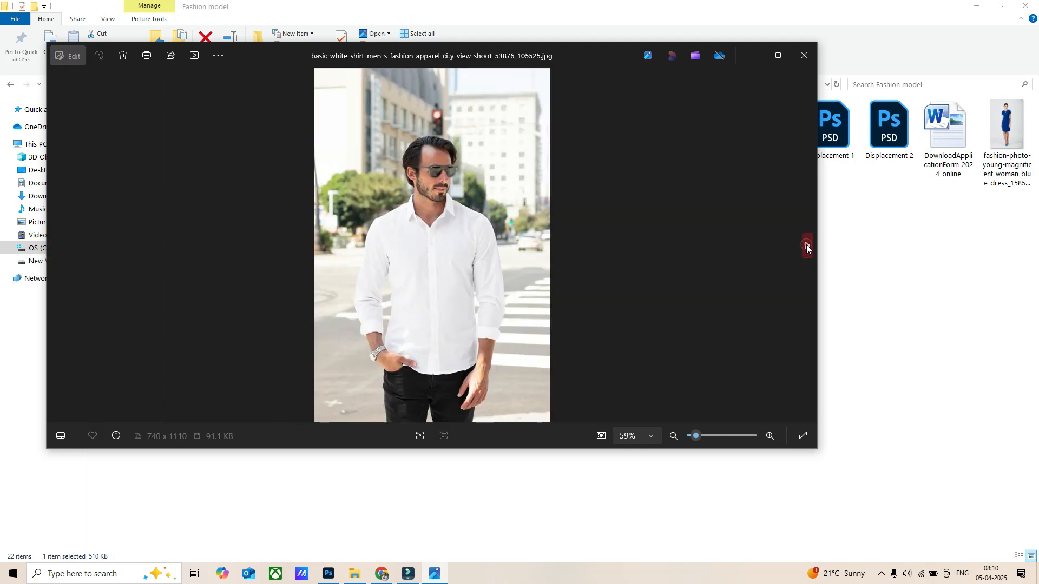
click(806, 245)
click(807, 245)
click(806, 245)
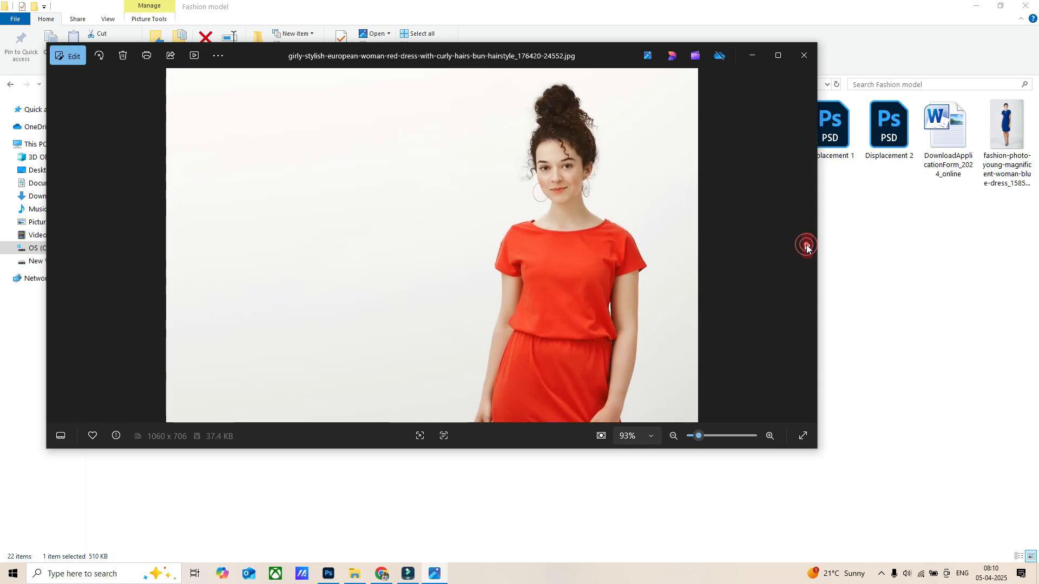
click(806, 245)
click(806, 245)
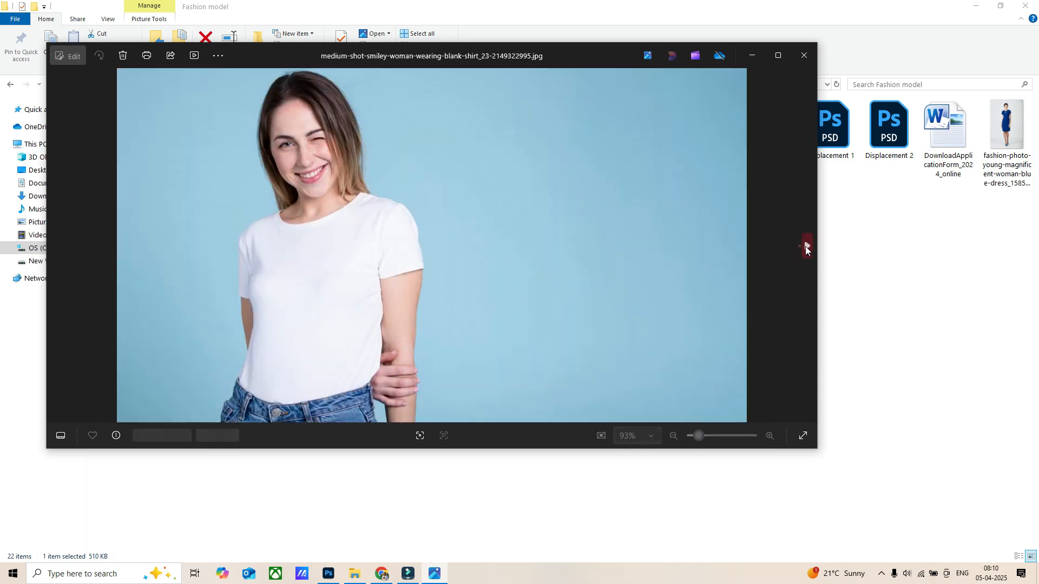
click(806, 246)
click(806, 246)
click(806, 245)
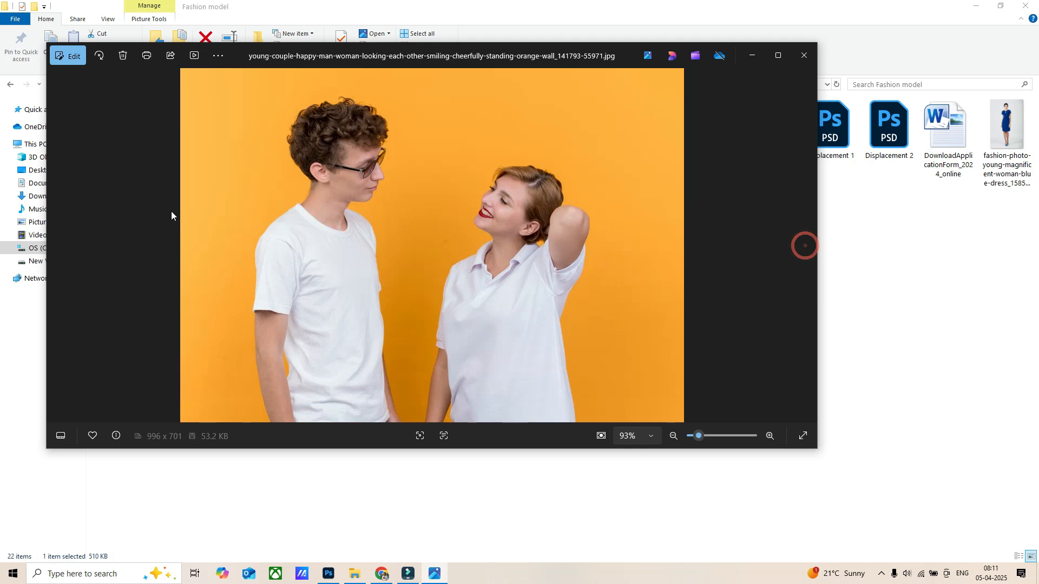
click(57, 245)
click(58, 245)
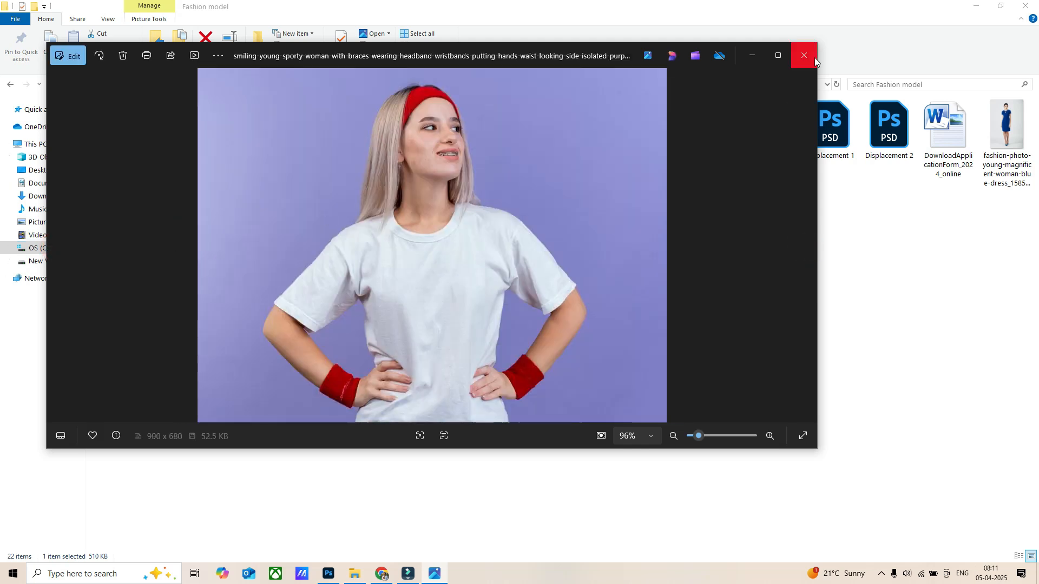
click(804, 56)
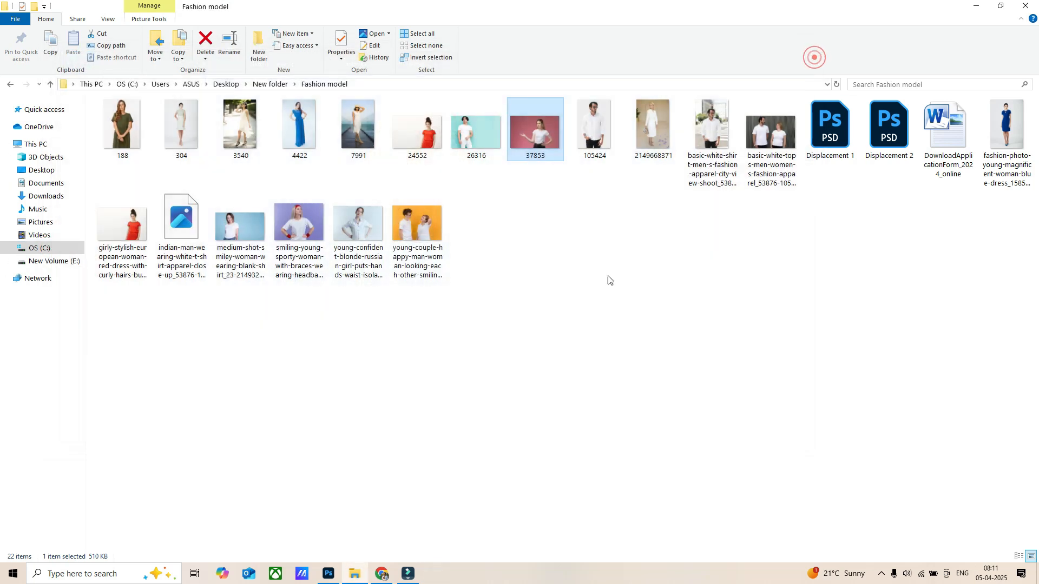
Open photo 37853 of the woman in the white T-shirt with Adobe Photoshop 2021.
right_click(533, 143)
mouse_move(581, 352)
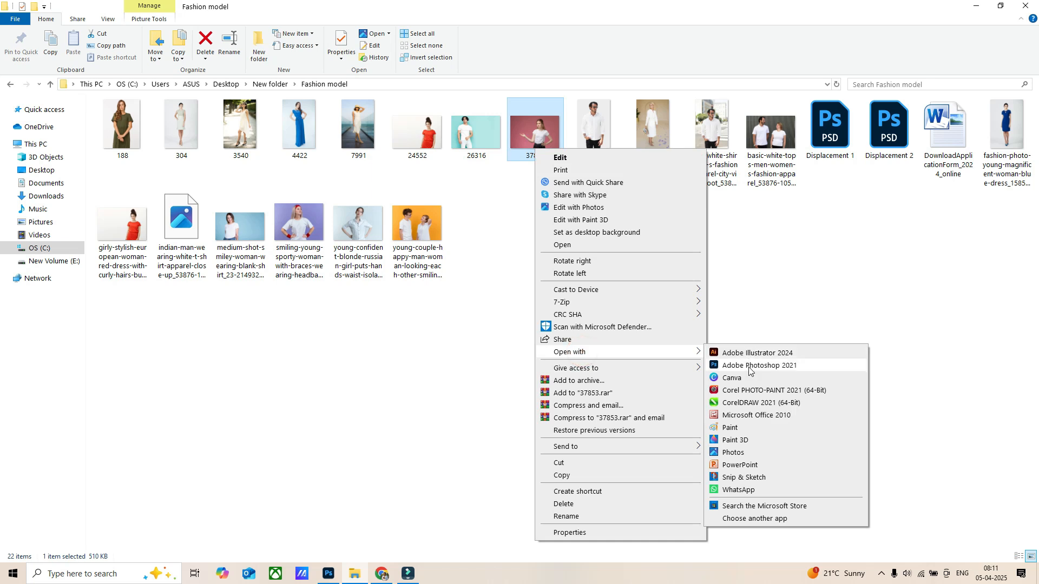
click(750, 367)
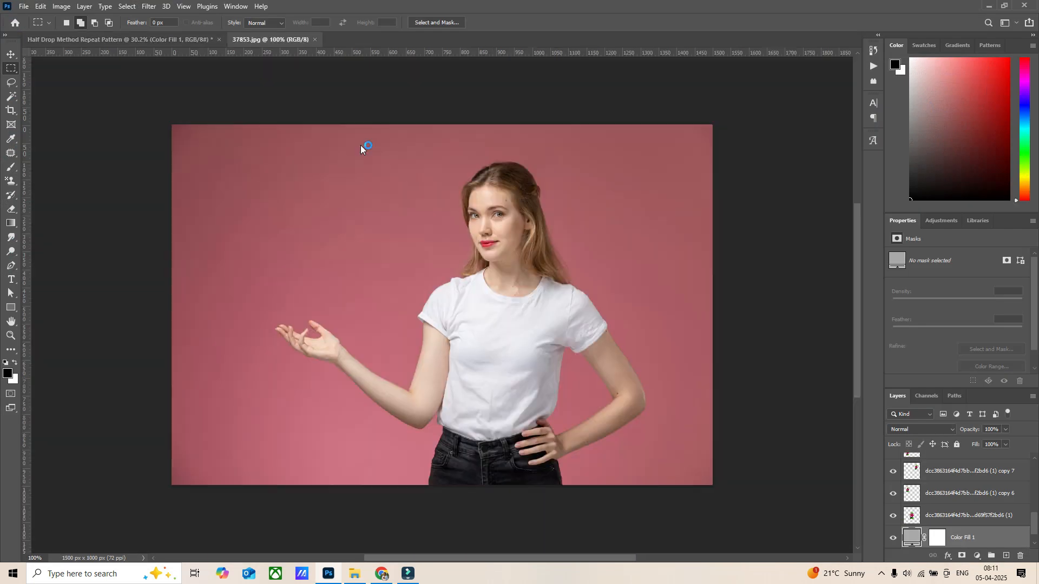
scroll(531, 447, up, 1)
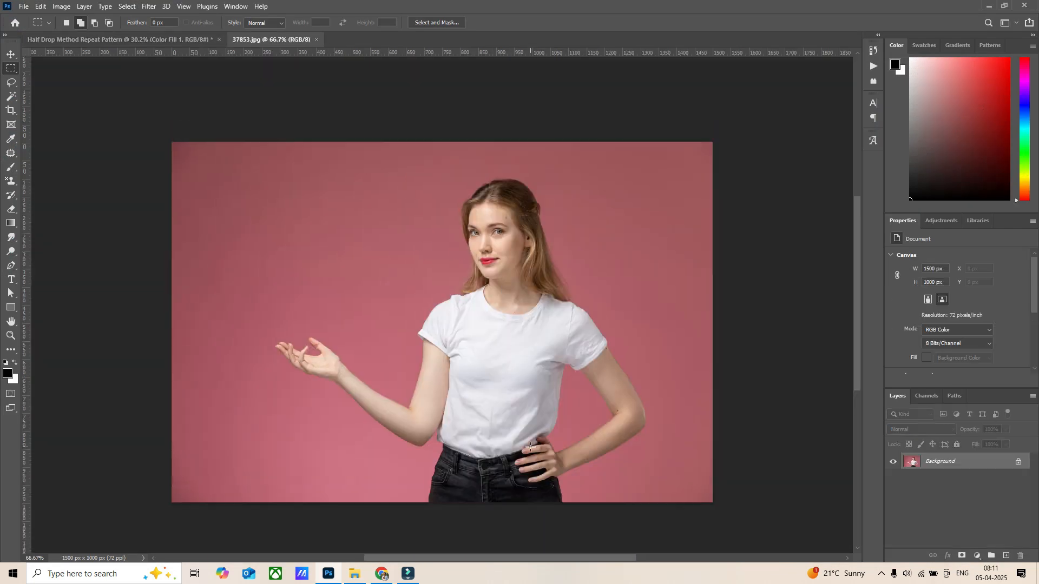
Select the model's whole white T-shirt with the Quick Selection tool and check the selection's edges.
right_click(7, 104)
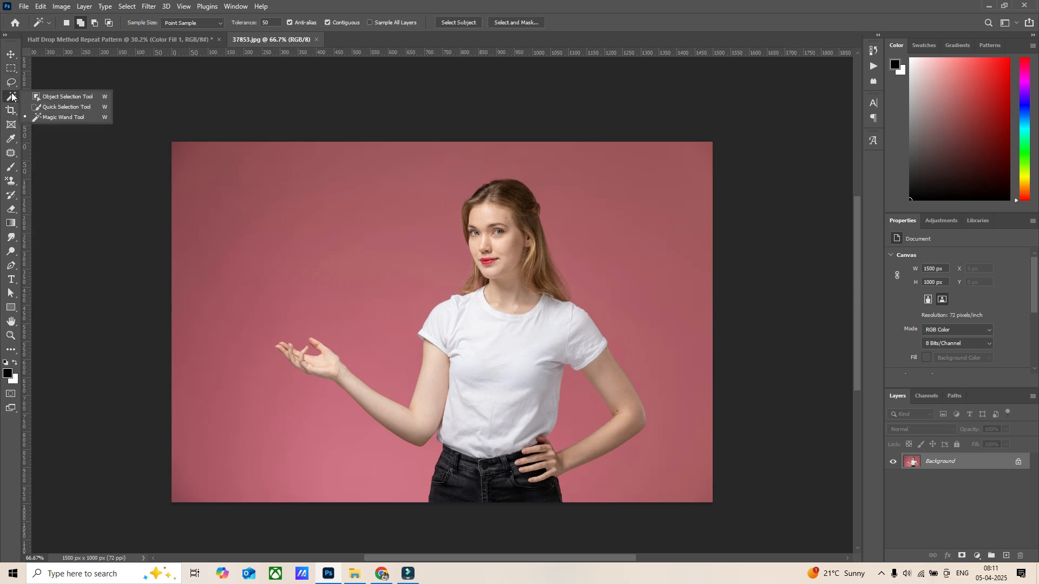
click(67, 109)
click(471, 314)
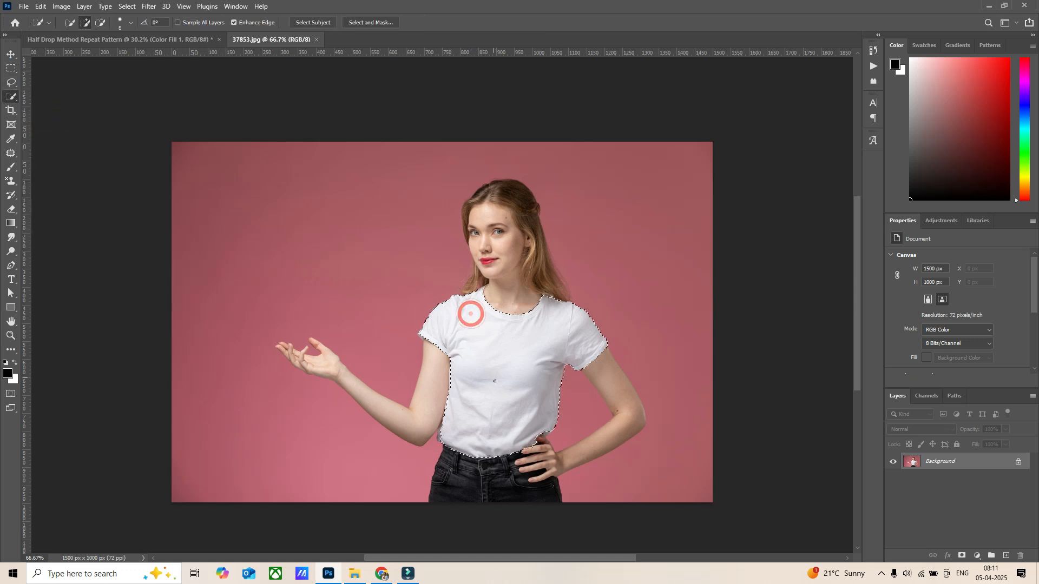
key(ctrl+d)
scroll(535, 250, down, 1)
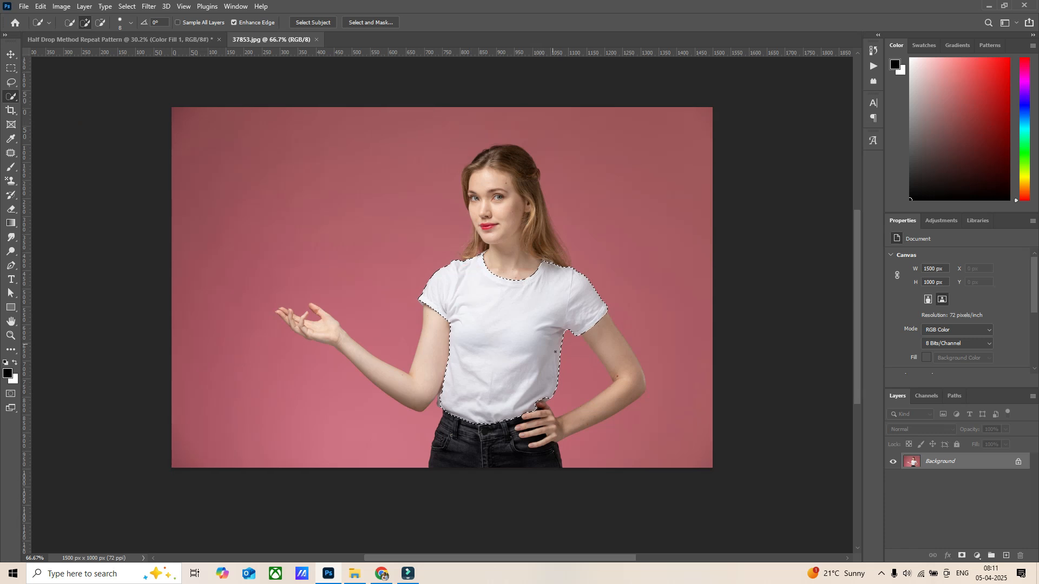
key(super)
key(super)
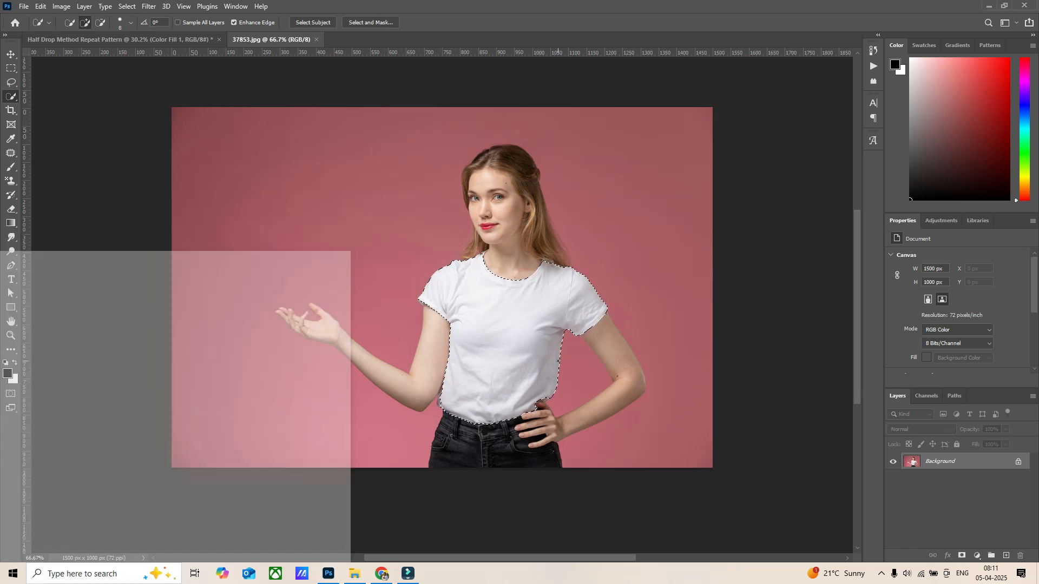
key(ctrl+0)
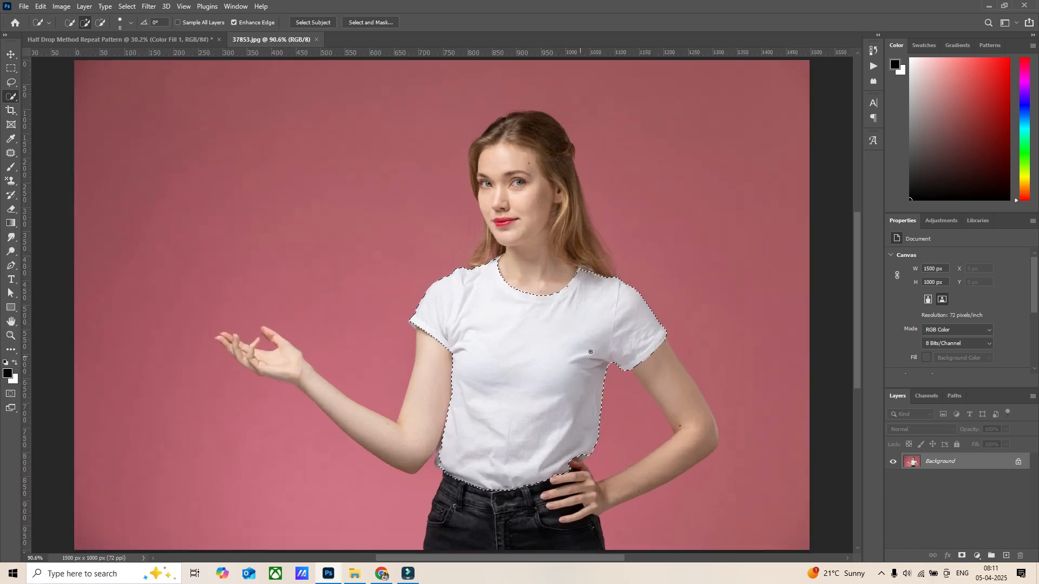
scroll(600, 453, down, 2)
scroll(601, 454, up, 2)
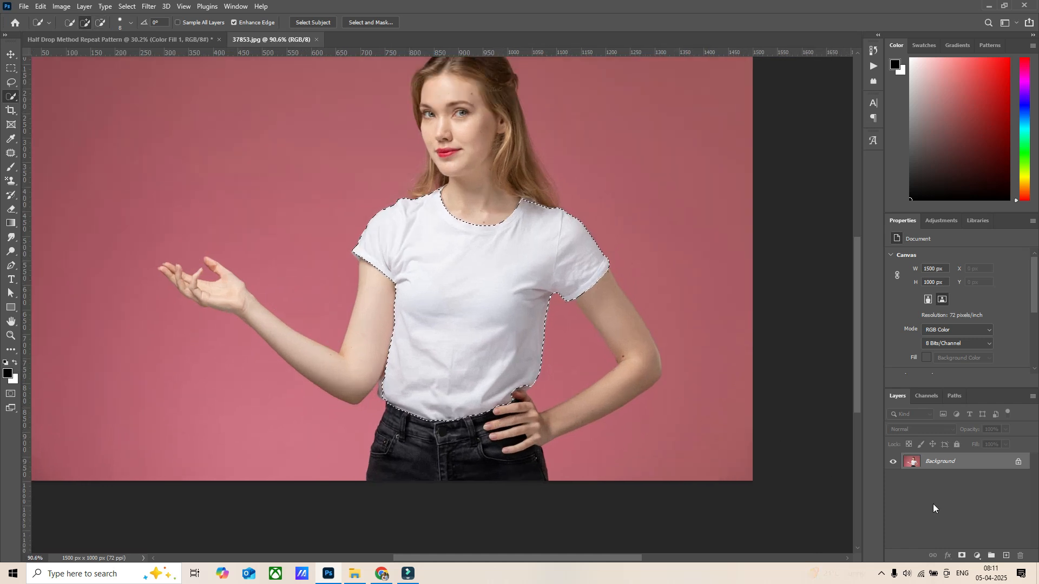
Copy the selected T-shirt onto its own layer and duplicate that layer.
key(ctrl+j)
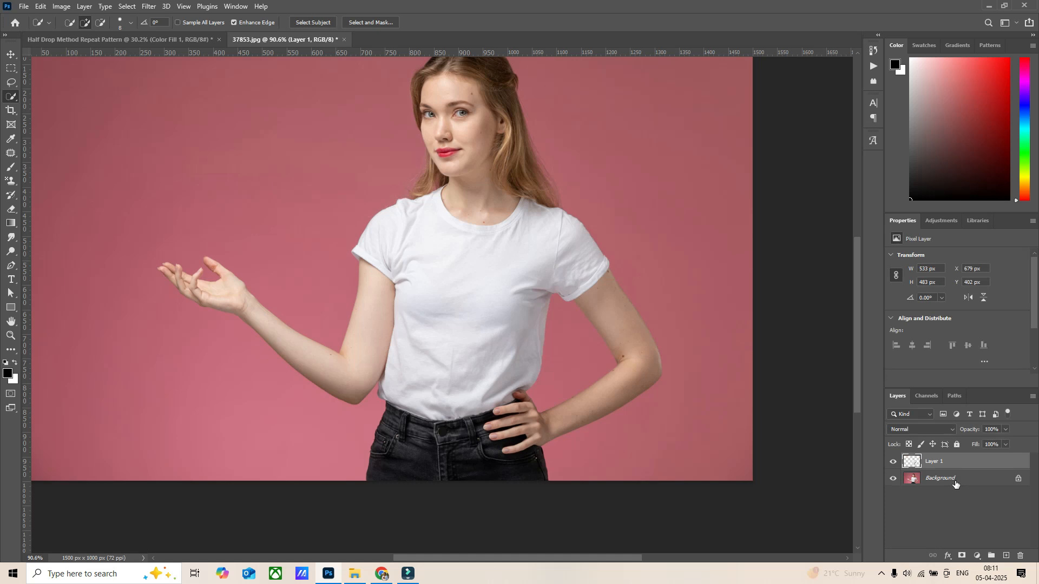
key(ctrl+j)
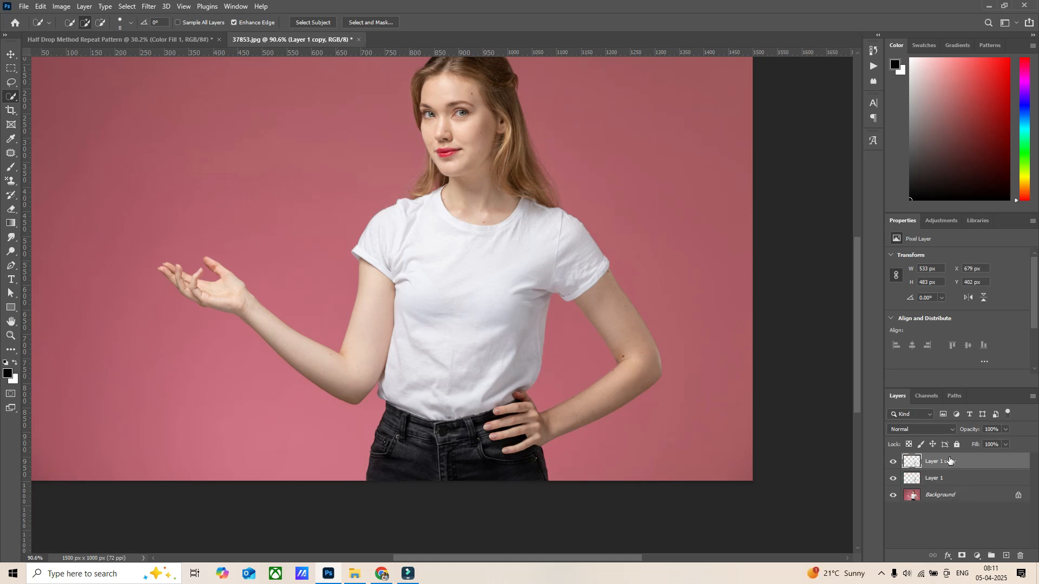
key(ctrl+0)
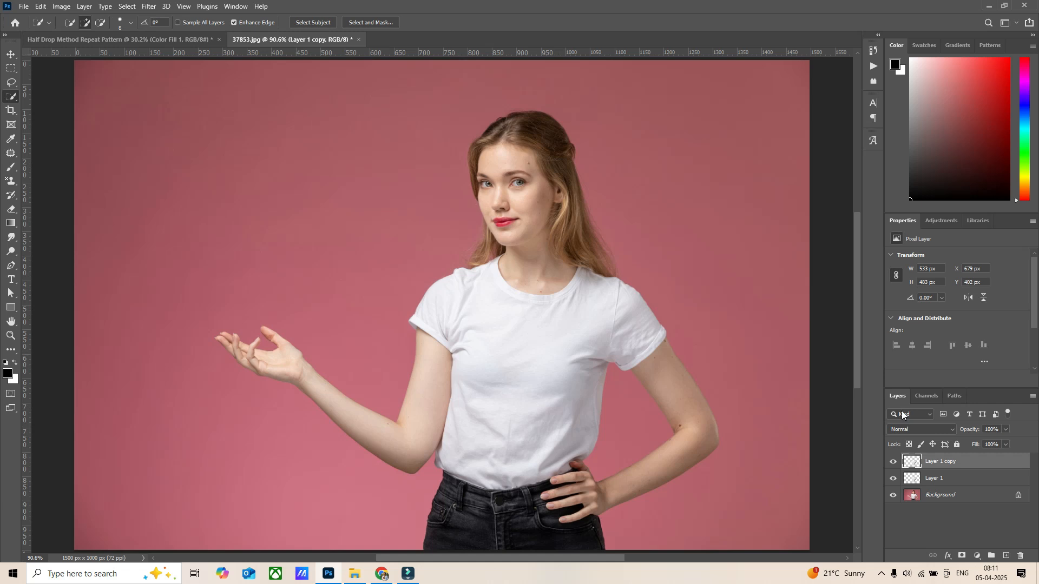
Apply a Gaussian Blur with a 5-pixel radius to the duplicated T-shirt layer.
click(148, 6)
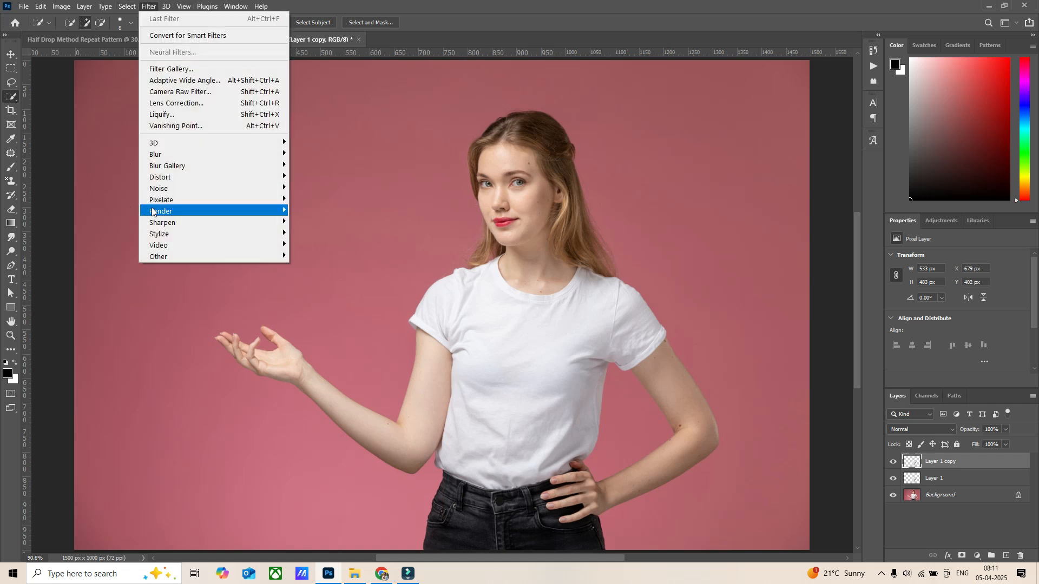
mouse_move(166, 154)
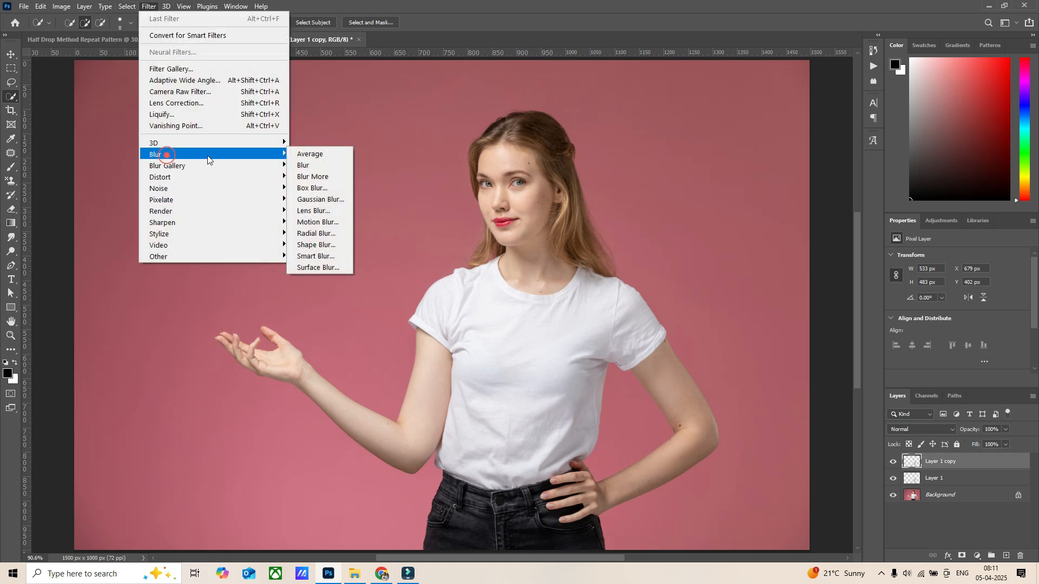
click(314, 201)
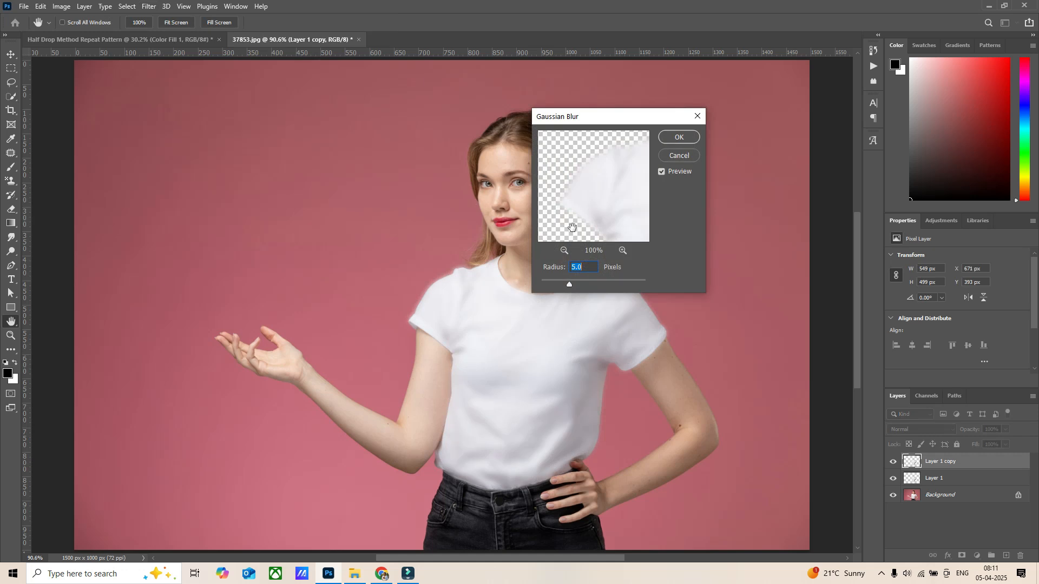
text(5)
click(677, 138)
Save the document as the Photoshop file Displacement 3 in the Fashion model folder, with Maximize Compatibility on.
click(24, 8)
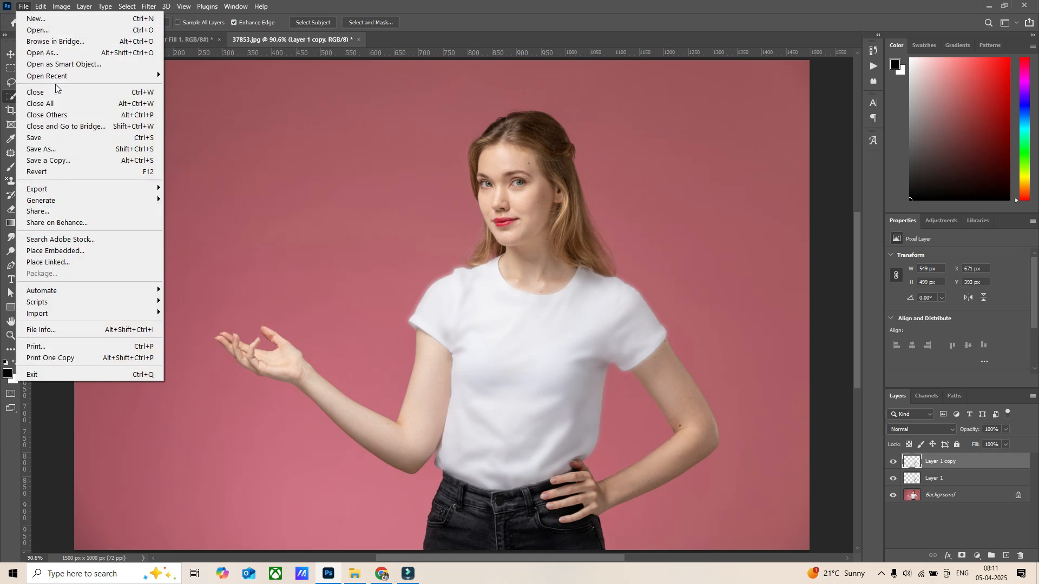
click(53, 138)
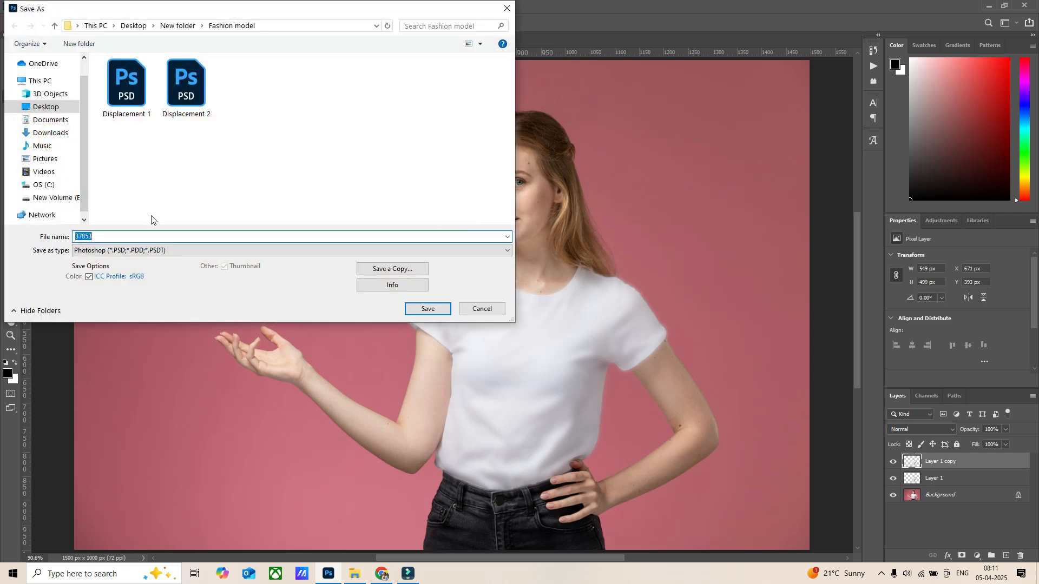
click(185, 85)
click(128, 235)
text(3)
click(427, 308)
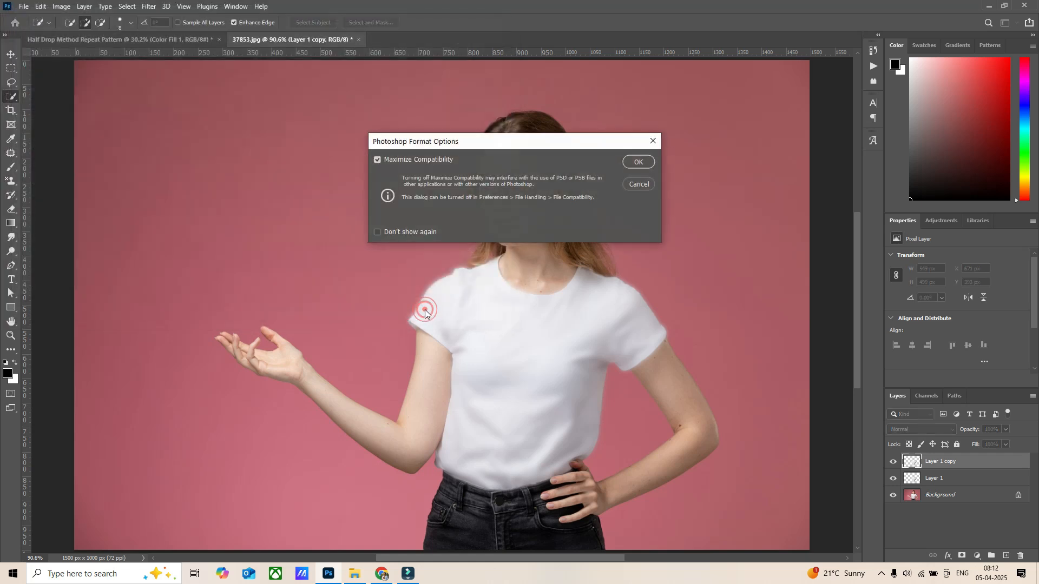
click(632, 165)
Delete the blurred T-shirt layer and add a new empty layer above the remaining shirt layer.
click(955, 466)
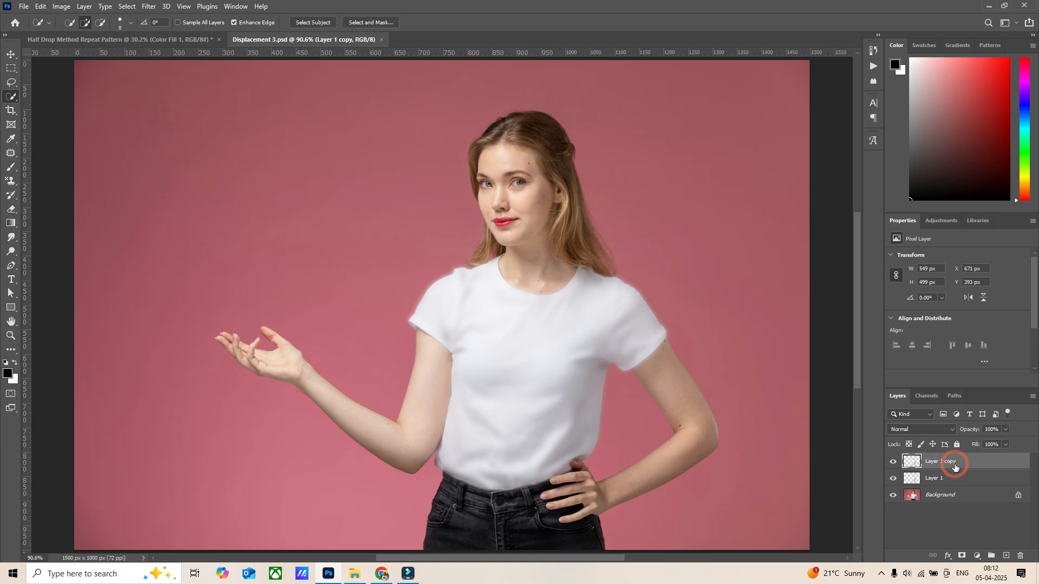
key(Delete)
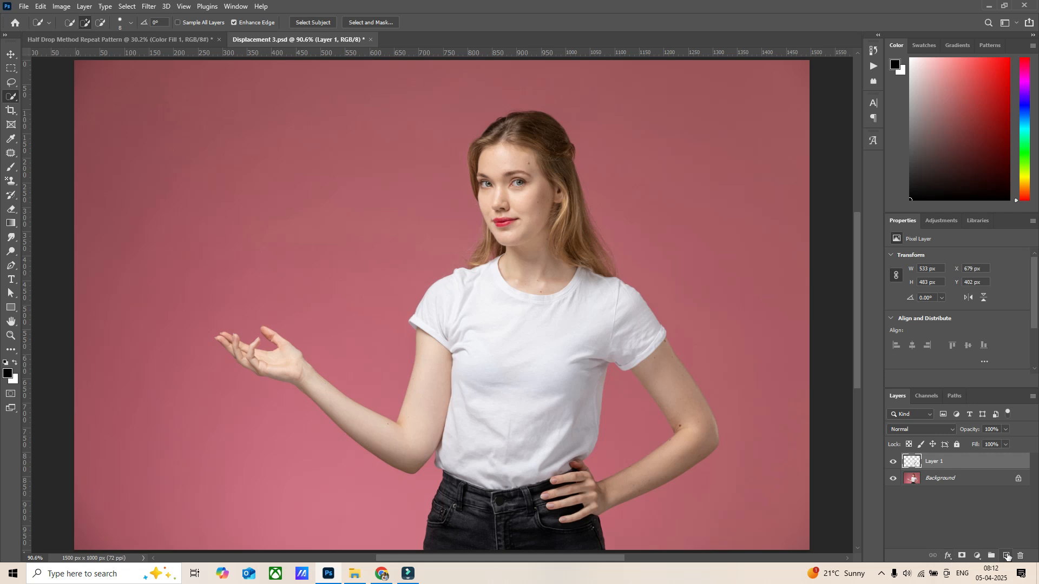
click(1007, 556)
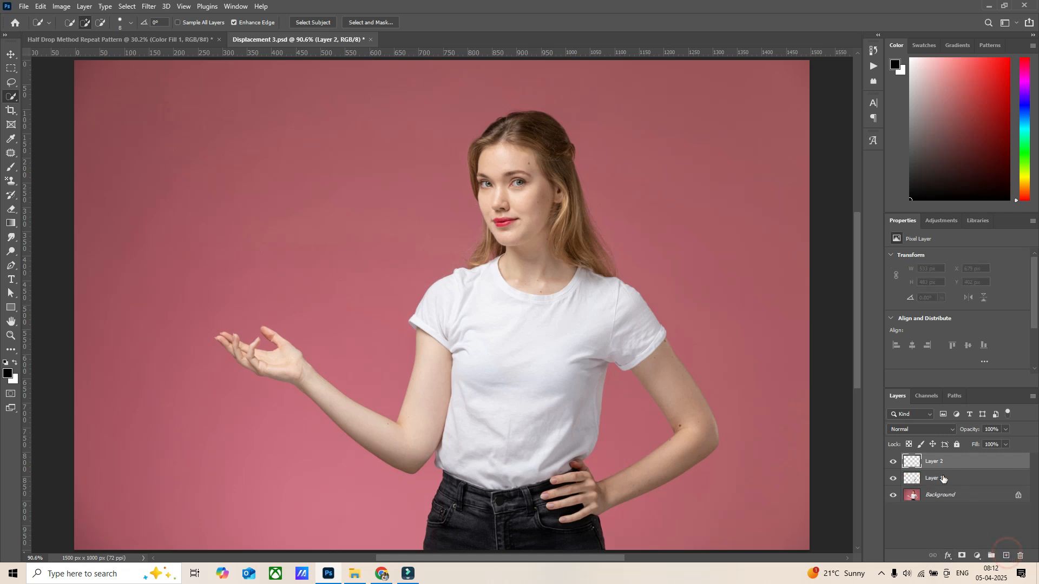
Select the model's white T-shirt again on the Background layer with the Quick Selection tool.
mouse_move(471, 315)
mouse_down()
mouse_move(511, 399)
mouse_move(549, 355)
mouse_up()
key(ctrl+d)
click(937, 494)
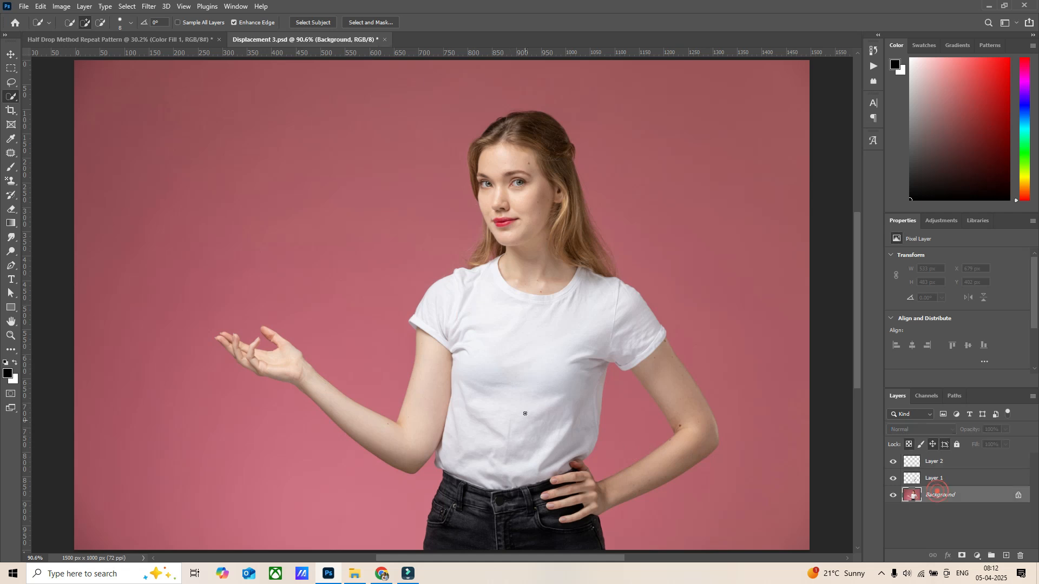
mouse_move(536, 348)
mouse_down()
mouse_move(551, 365)
mouse_move(591, 332)
mouse_up()
key(ctrl+d)
mouse_move(460, 293)
mouse_down()
mouse_move(461, 318)
mouse_move(513, 395)
mouse_move(515, 424)
mouse_up()
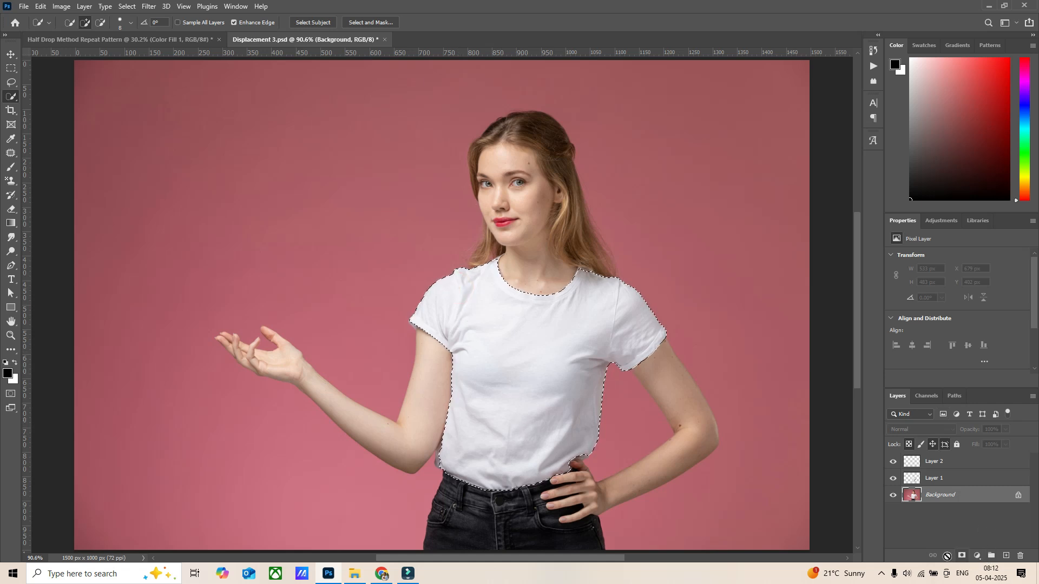
Fill the T-shirt selection with the hibiscus half-drop pattern on a new pattern fill layer and hide Layer 1 and Layer 2.
click(1005, 556)
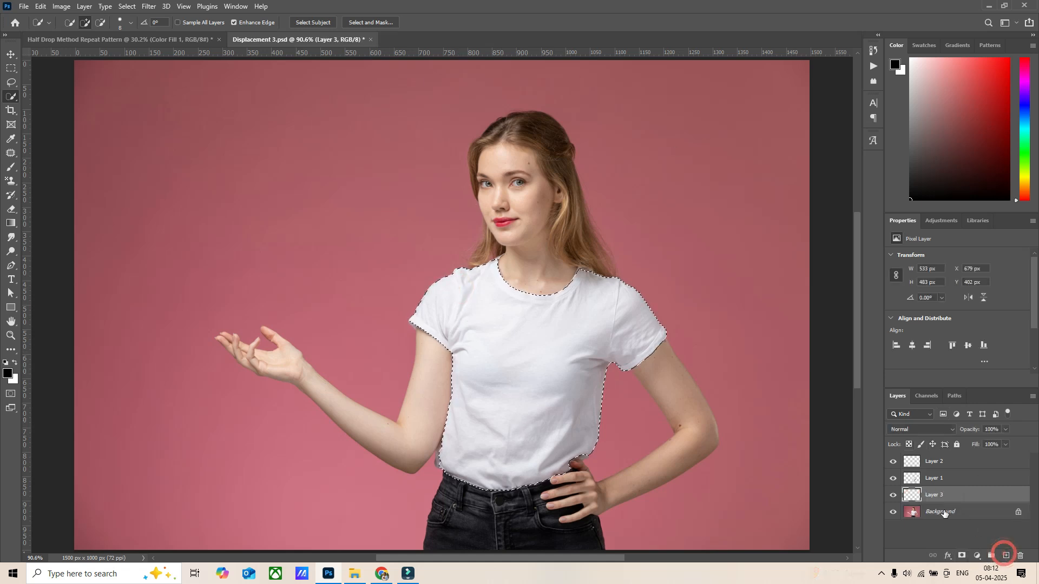
click(948, 555)
click(977, 557)
click(977, 557)
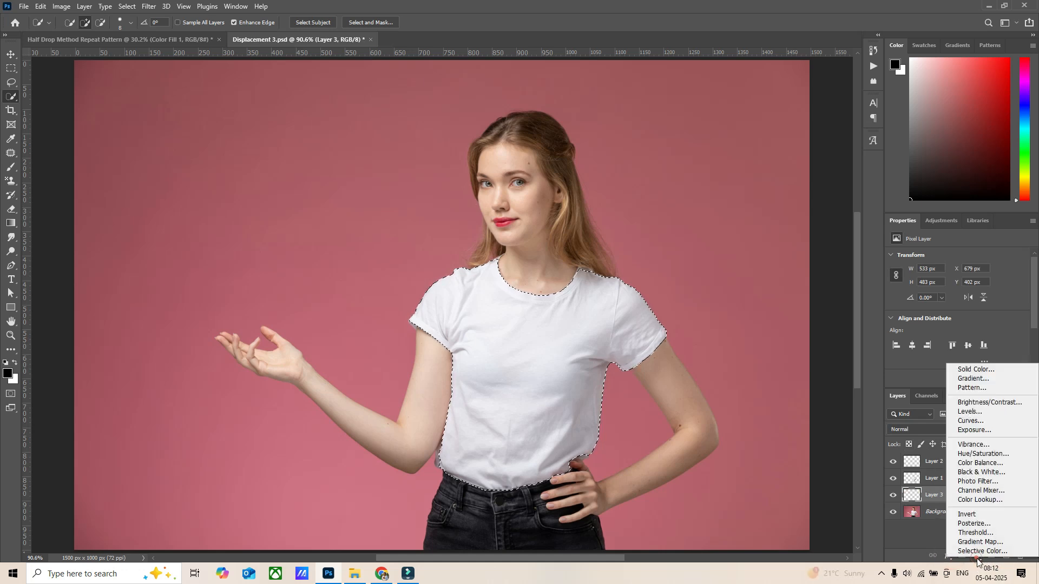
click(972, 388)
click(725, 202)
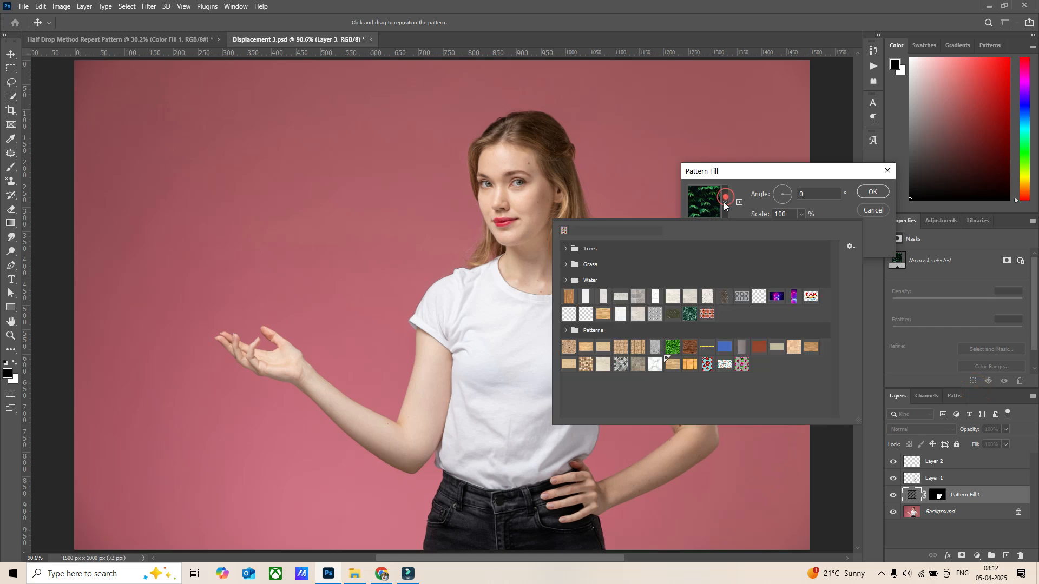
click(743, 363)
click(742, 362)
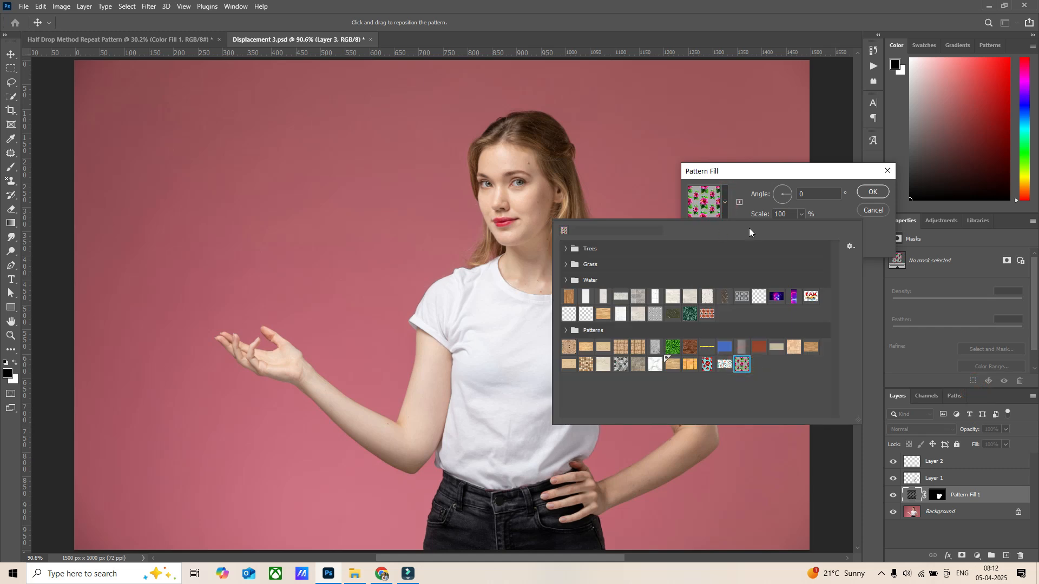
click(703, 228)
click(870, 235)
click(873, 190)
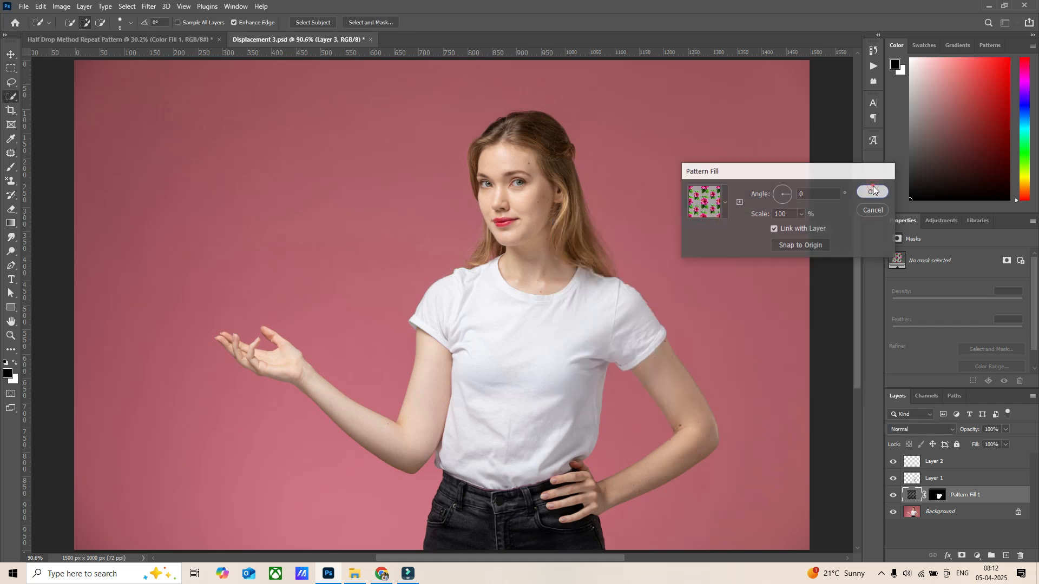
click(893, 478)
click(893, 462)
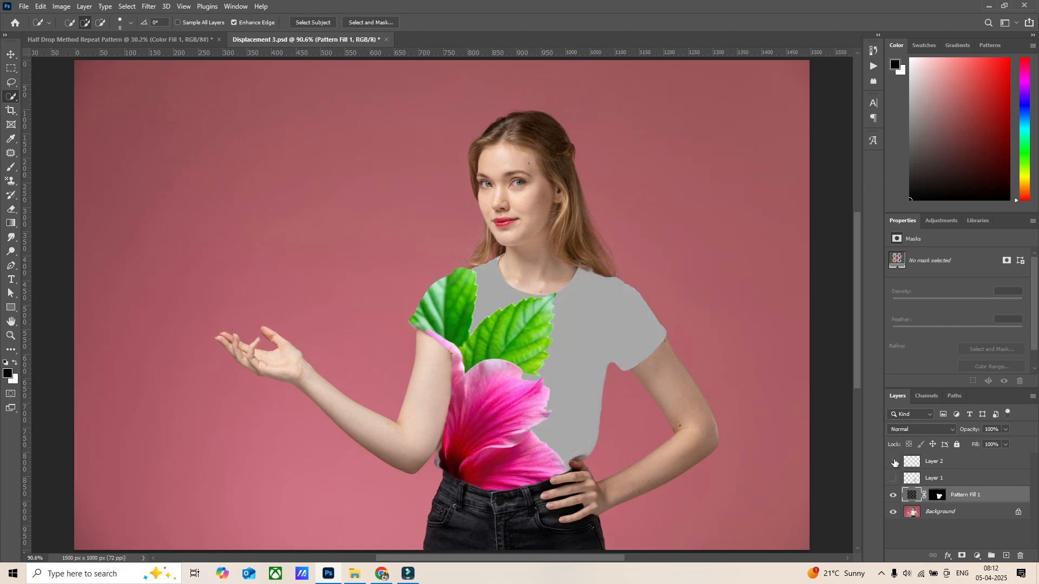
Set the scale of the T-shirt's pattern fill to 8%.
double_click(913, 495)
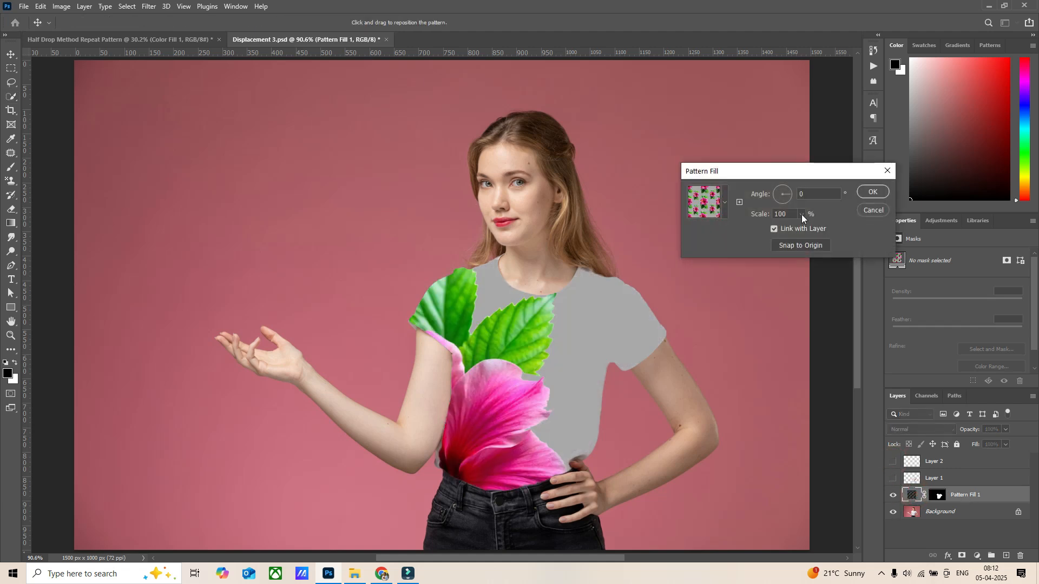
drag(800, 226, 795, 230)
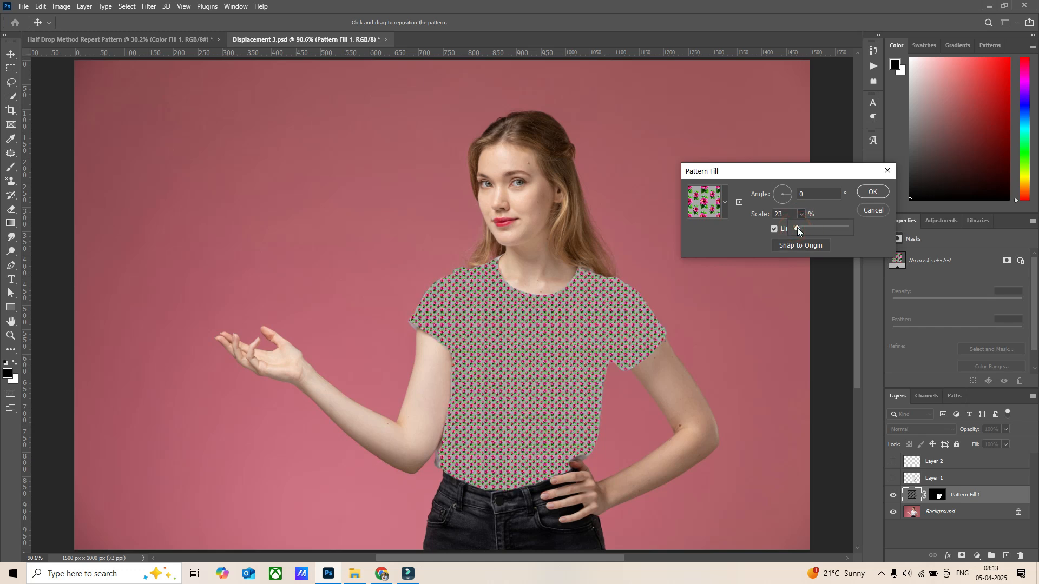
scroll(620, 271, up, 3)
double_click(782, 214)
text(15)
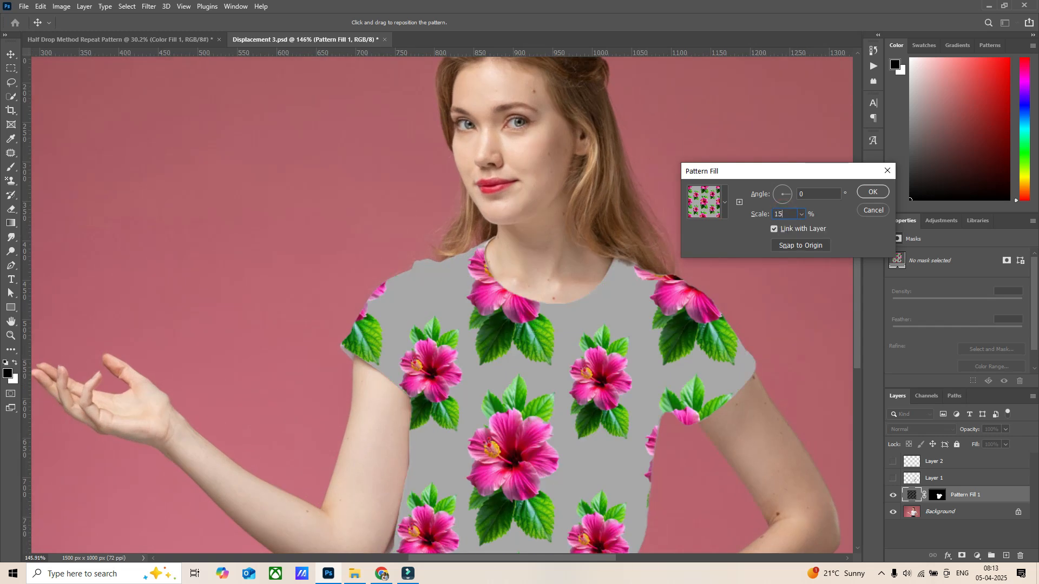
double_click(783, 214)
text(10)
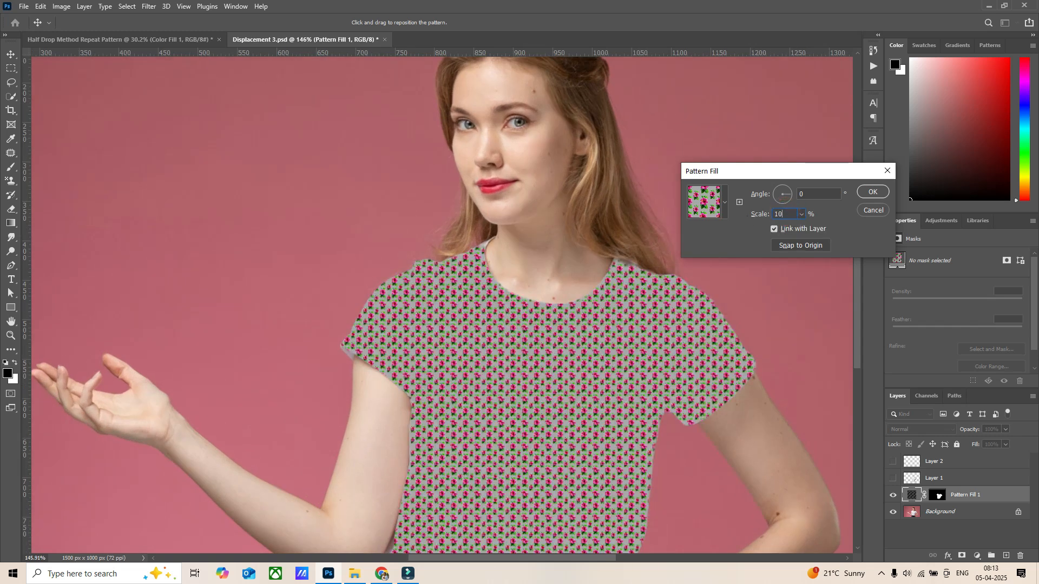
double_click(788, 216)
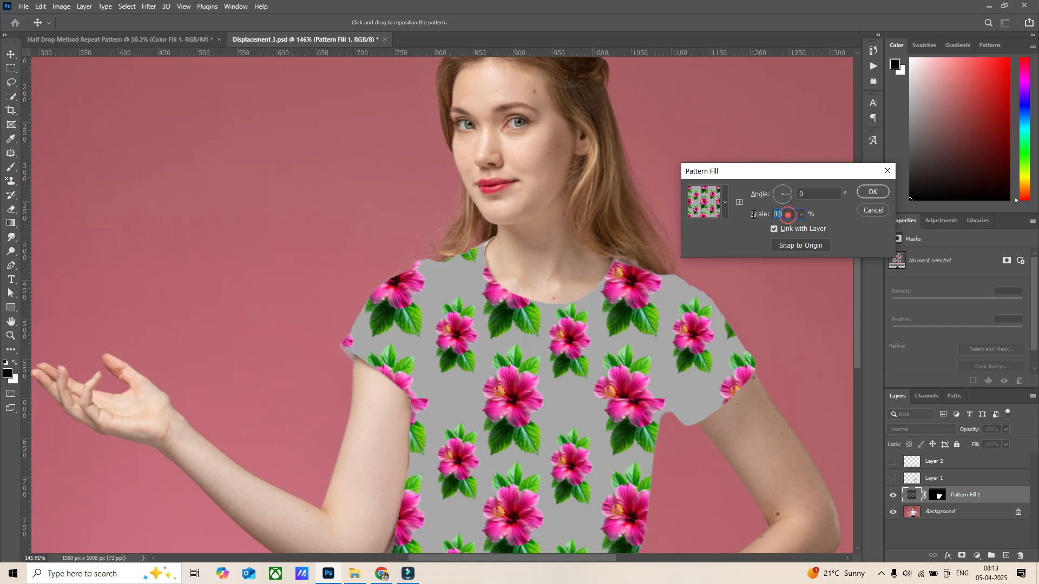
text(5)
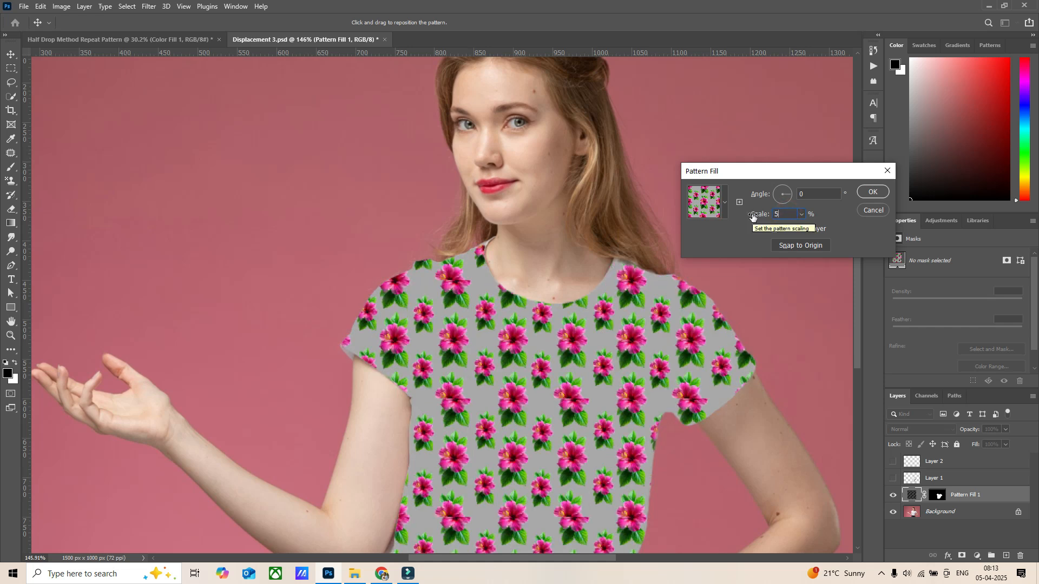
click(753, 215)
text(8)
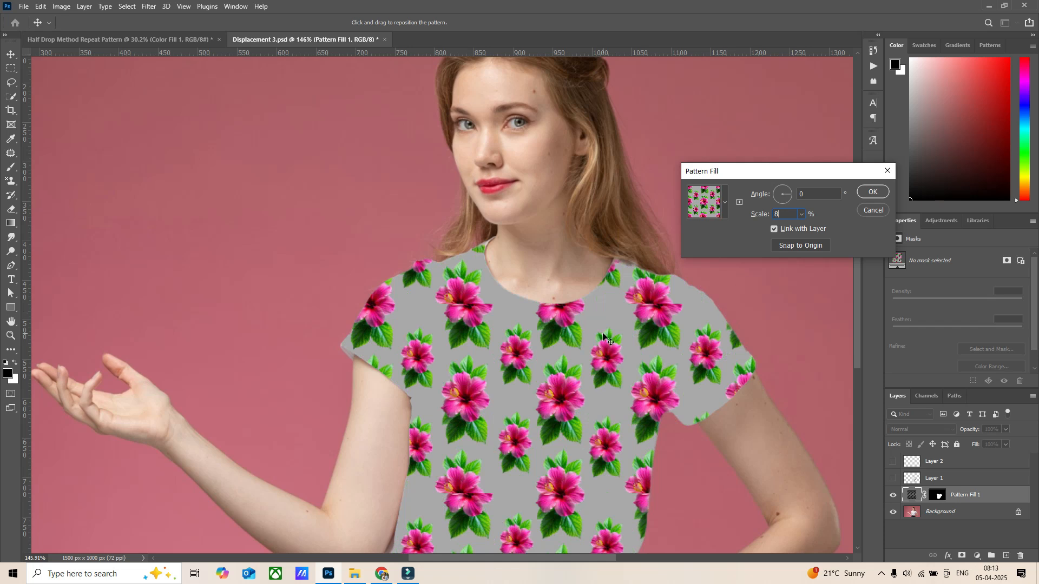
click(872, 192)
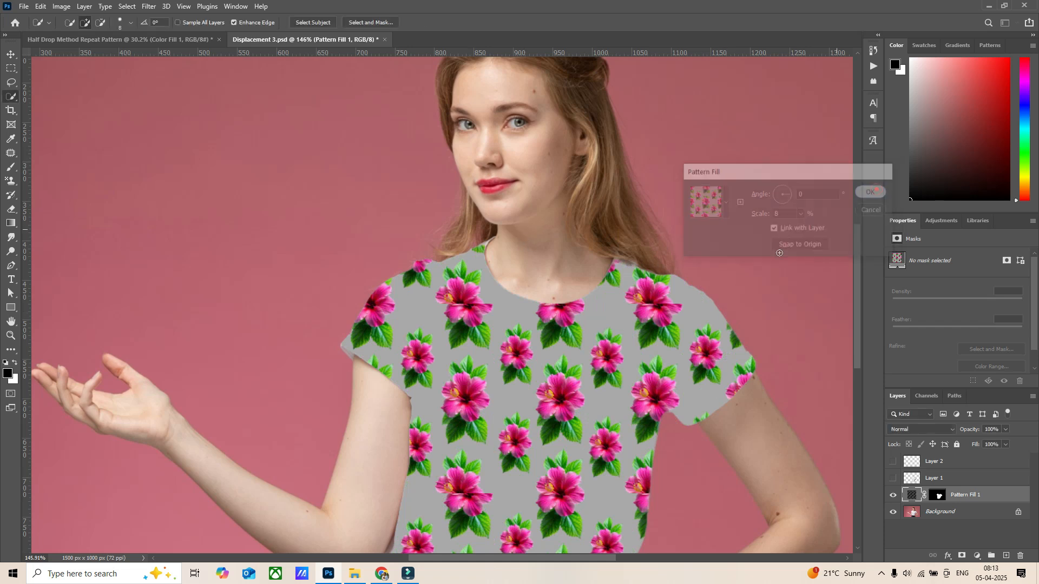
Change the blend mode of the Pattern Fill 1 layer to Pin Light.
scroll(639, 283, down, 5)
scroll(642, 370, up, 4)
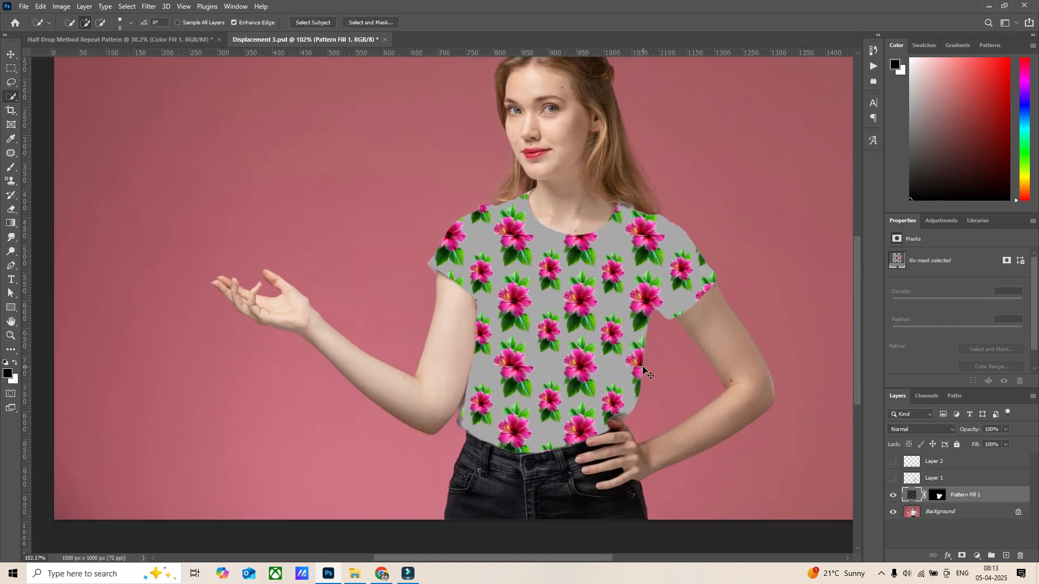
scroll(644, 372, down, 1)
click(893, 478)
click(893, 478)
click(893, 461)
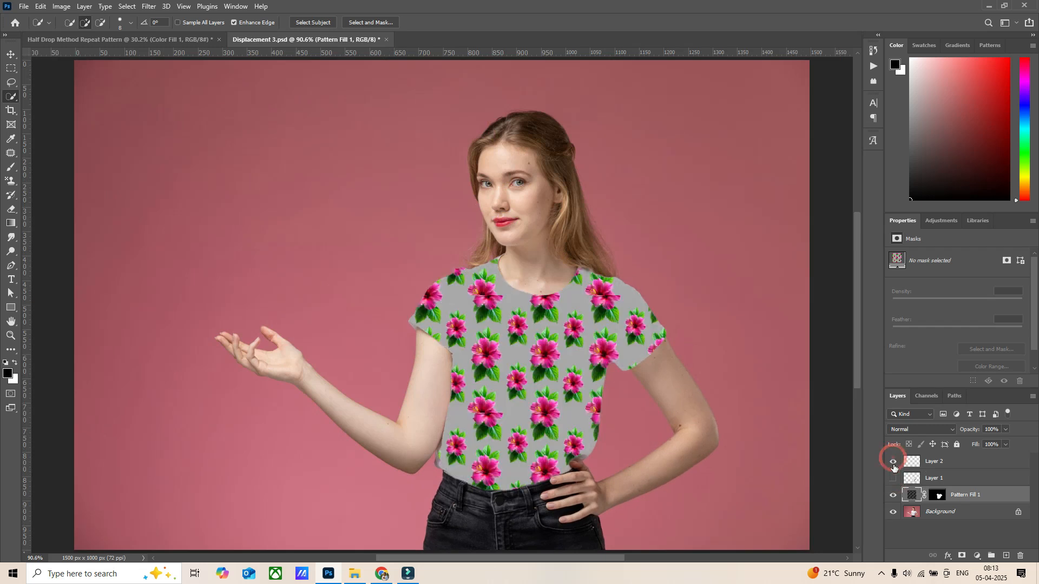
click(973, 494)
click(928, 434)
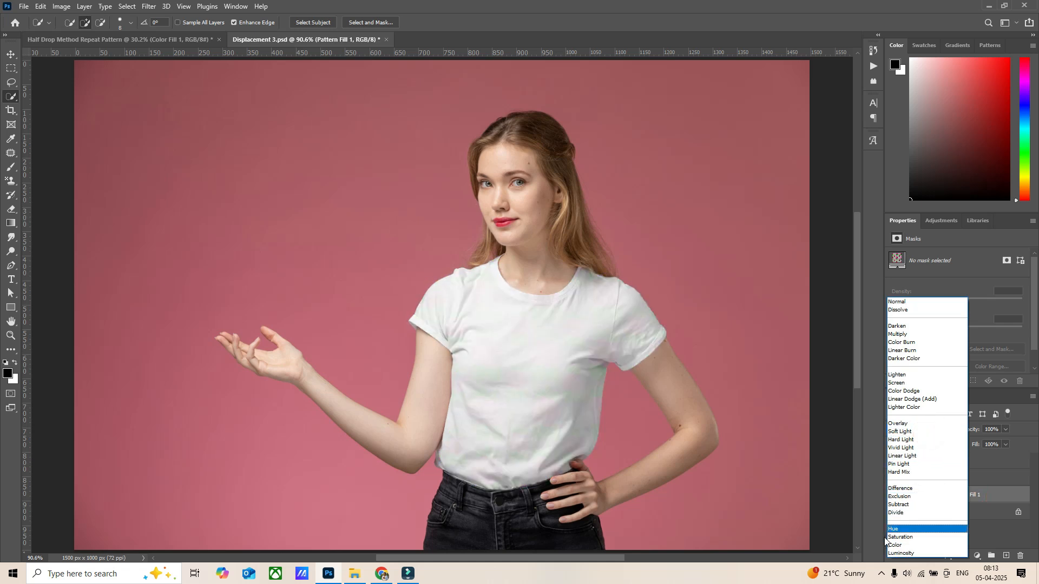
click(901, 464)
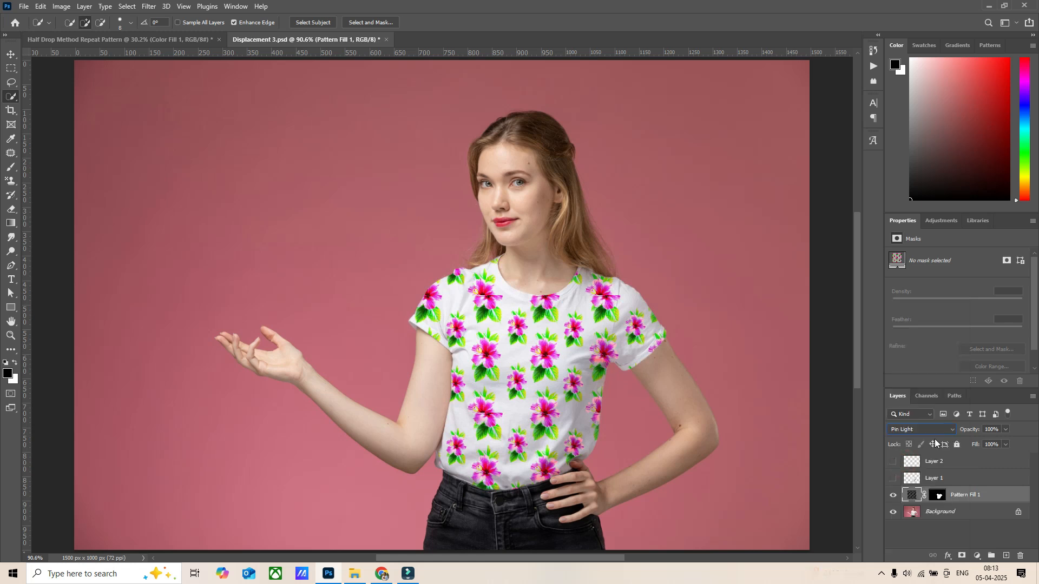
Adjust the pattern fill's Blend If range in Blending Options, setting the Underlying Layer dark point to about 91.
click(947, 556)
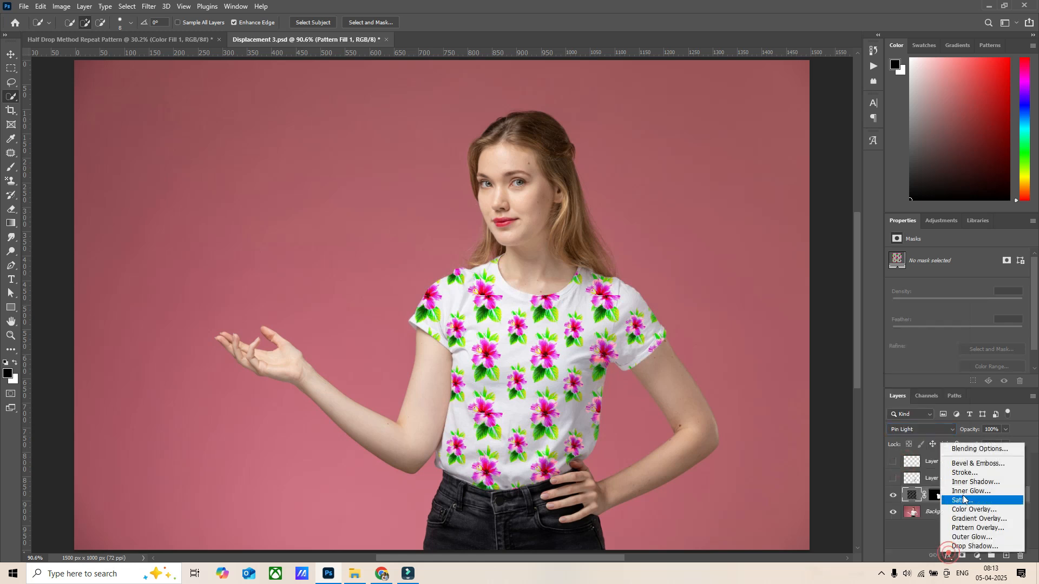
click(966, 449)
drag(815, 120, 897, 138)
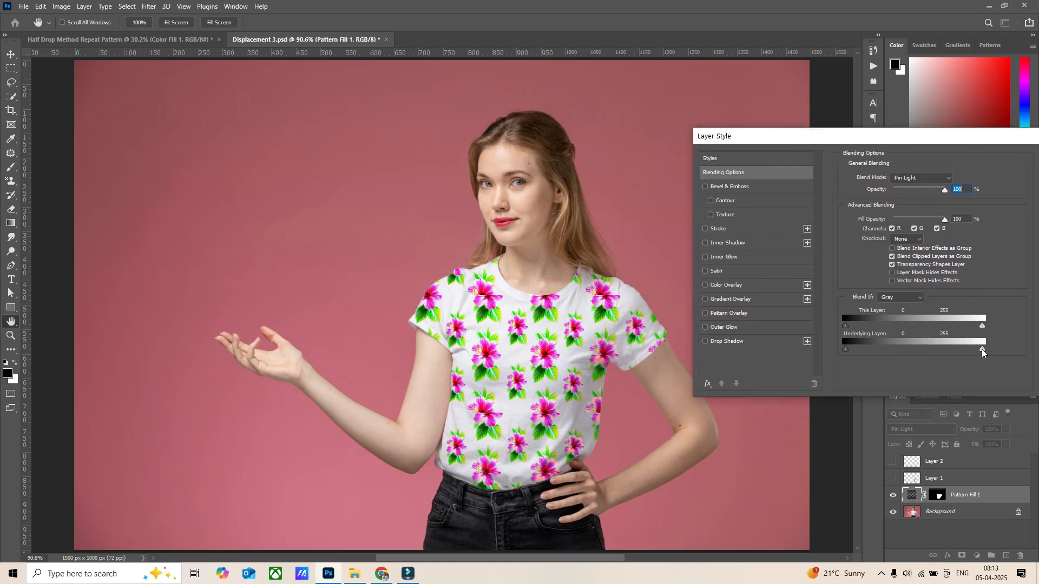
mouse_move(983, 351)
mouse_down()
mouse_move(954, 353)
mouse_move(962, 353)
mouse_up()
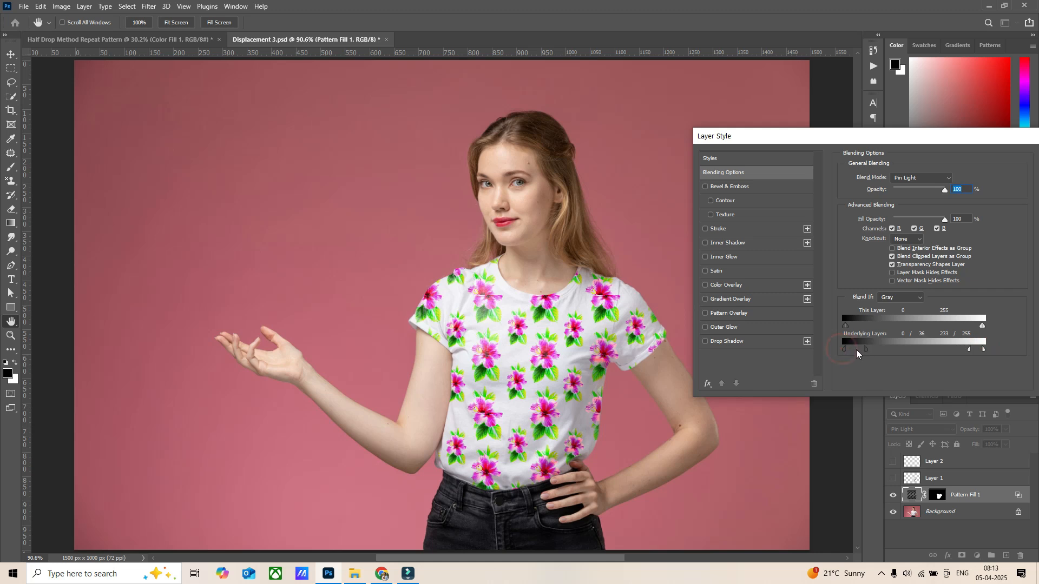
drag(845, 349, 860, 349)
drag(969, 352, 973, 327)
drag(847, 326, 861, 328)
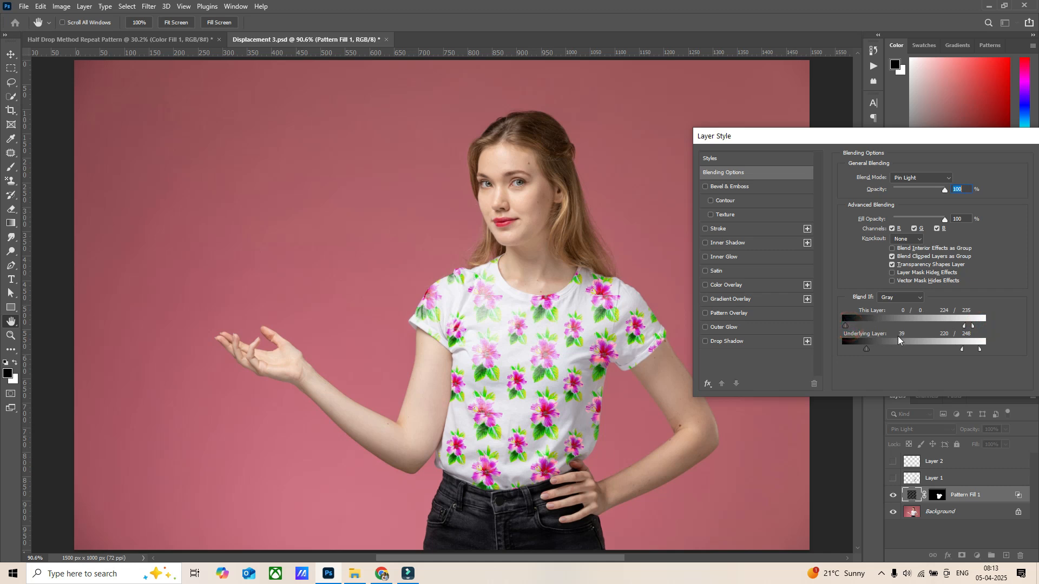
drag(972, 326, 981, 351)
drag(867, 350, 894, 346)
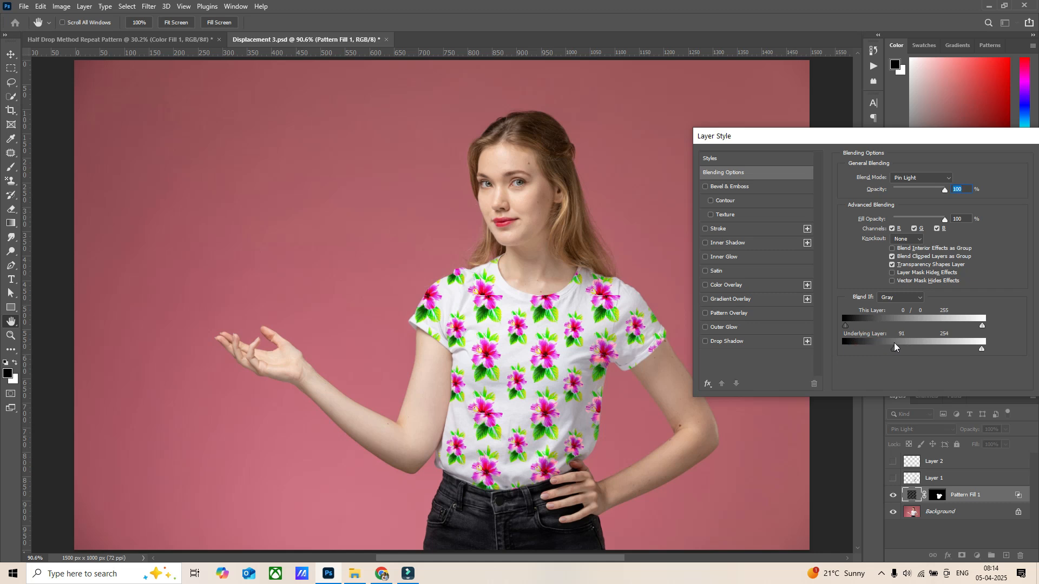
drag(979, 352, 982, 354)
drag(906, 139, 770, 134)
click(933, 156)
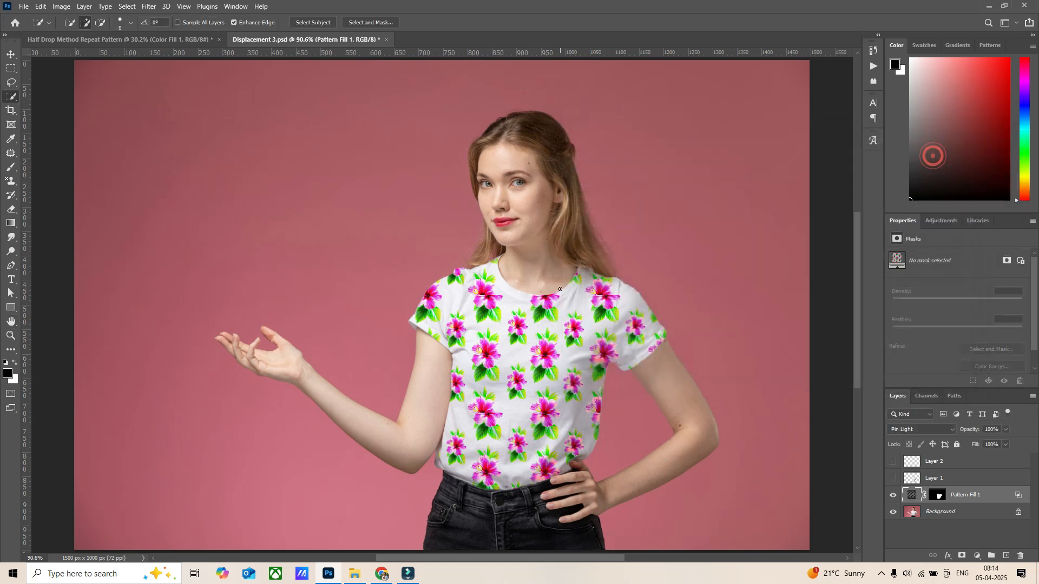
Inspect the pattern on the T-shirt up close, with the fill hidden and shown, and compare it with the Half Drop Method Repeat Pattern document.
scroll(575, 417, up, 5)
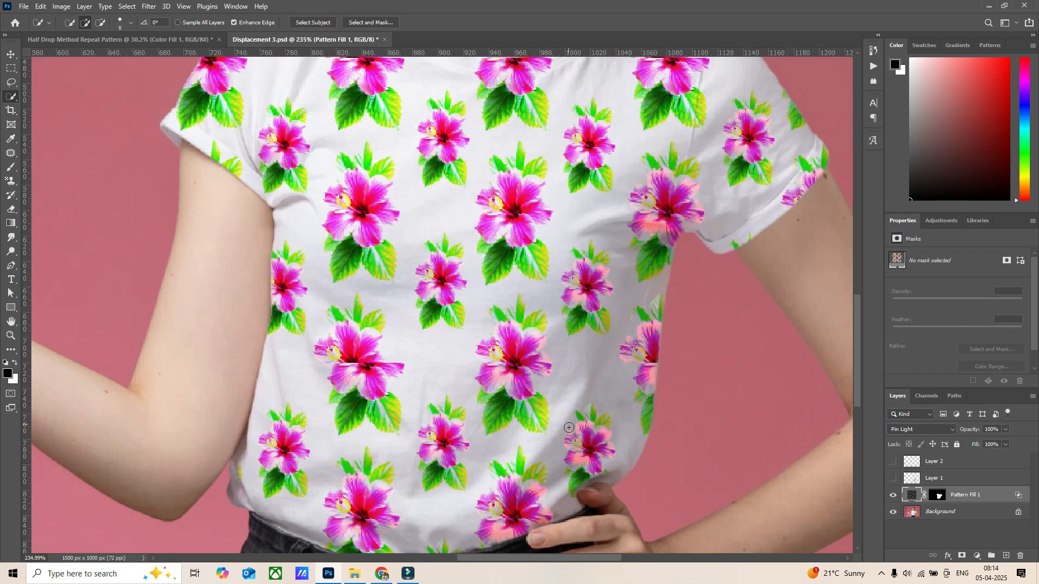
scroll(556, 335, up, 2)
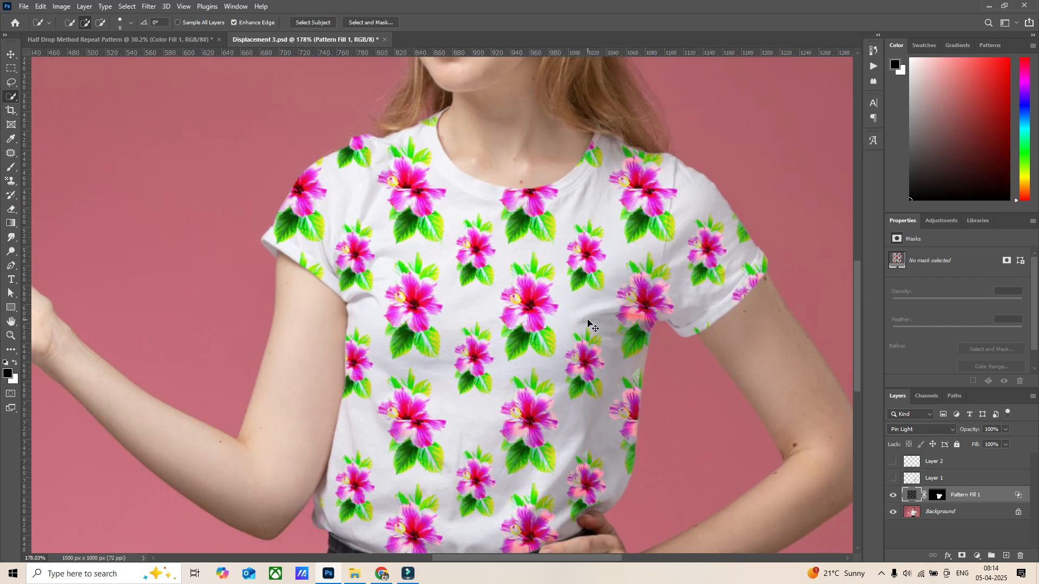
key(ctrl+0)
scroll(655, 337, up, 3)
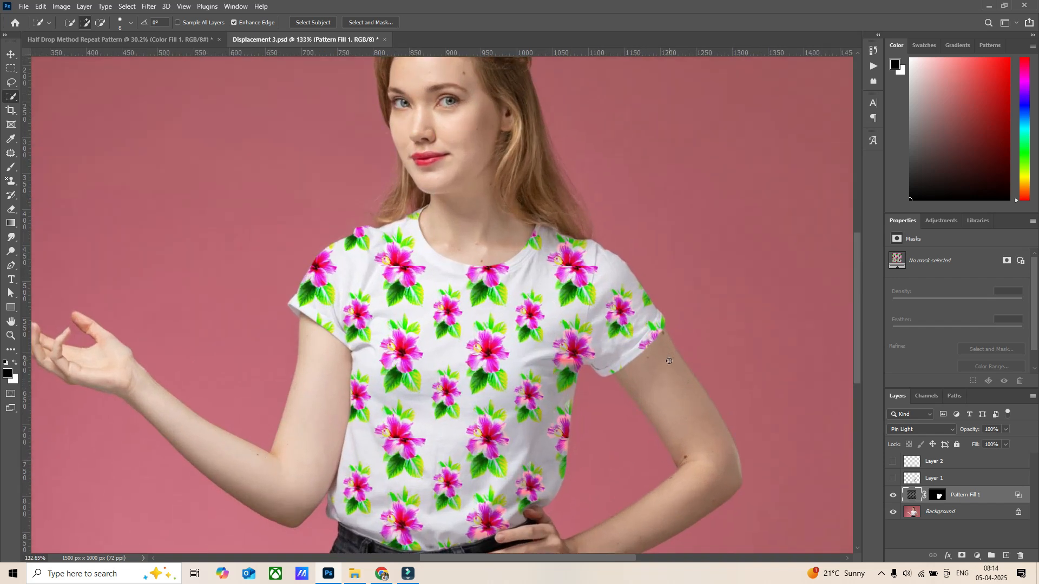
key(ctrl+0)
scroll(270, 319, up, 3)
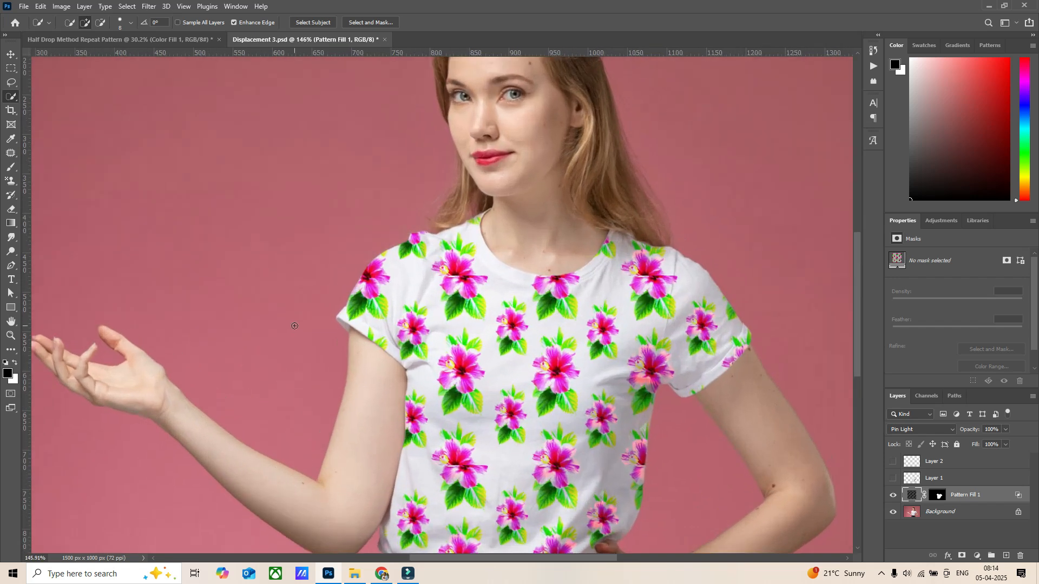
key(ctrl+0)
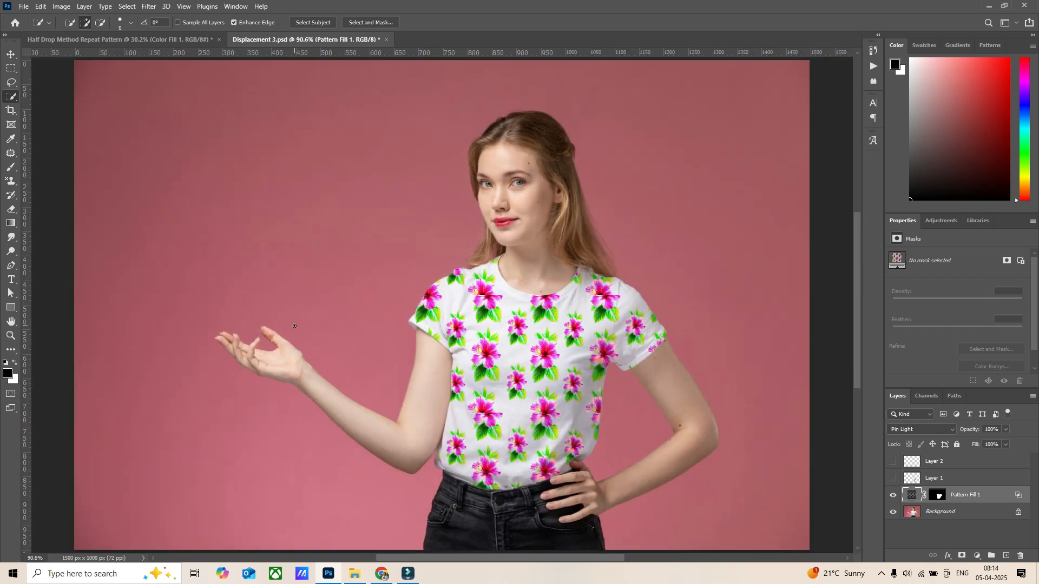
click(893, 497)
click(893, 497)
click(202, 41)
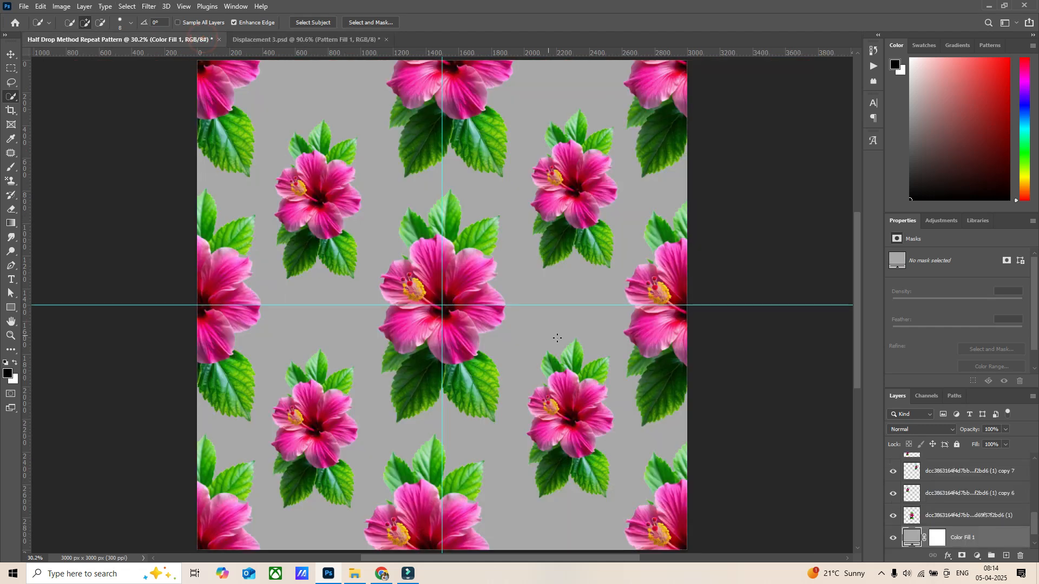
click(304, 40)
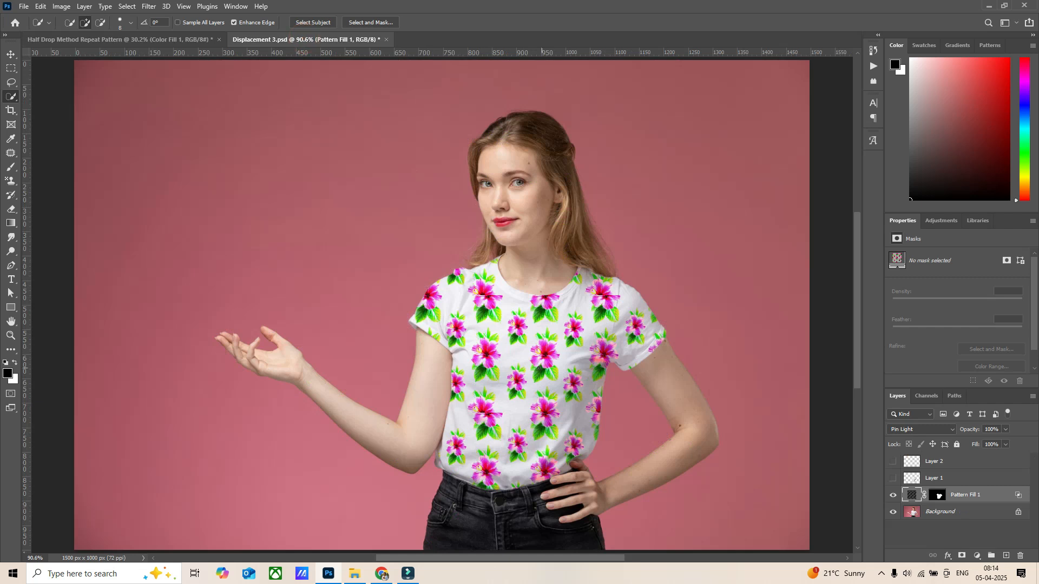
Rotate the pattern fill's angle so the hibiscus motifs run diagonally across the T-shirt.
double_click(911, 495)
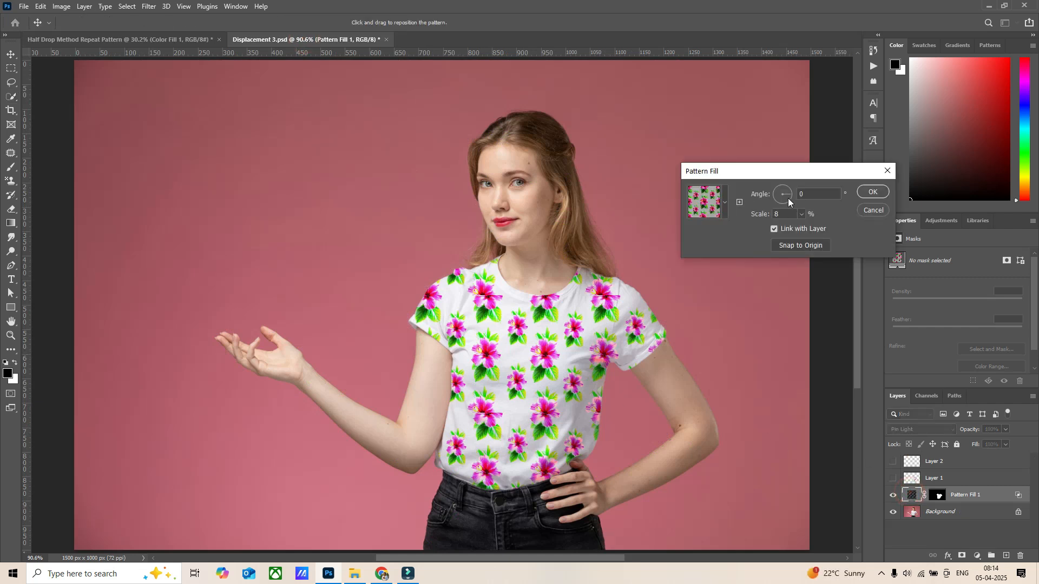
mouse_move(787, 193)
mouse_down()
mouse_move(777, 202)
mouse_move(774, 187)
mouse_up()
click(880, 192)
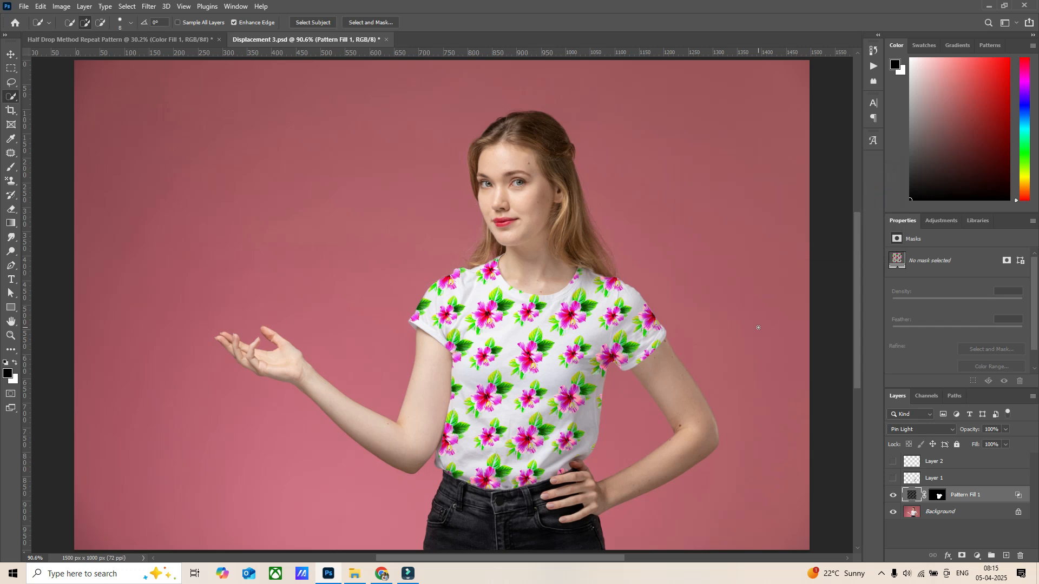
Start an Export As of the patterned T-shirt photo in JPG format with the quality set to Excellent.
click(24, 6)
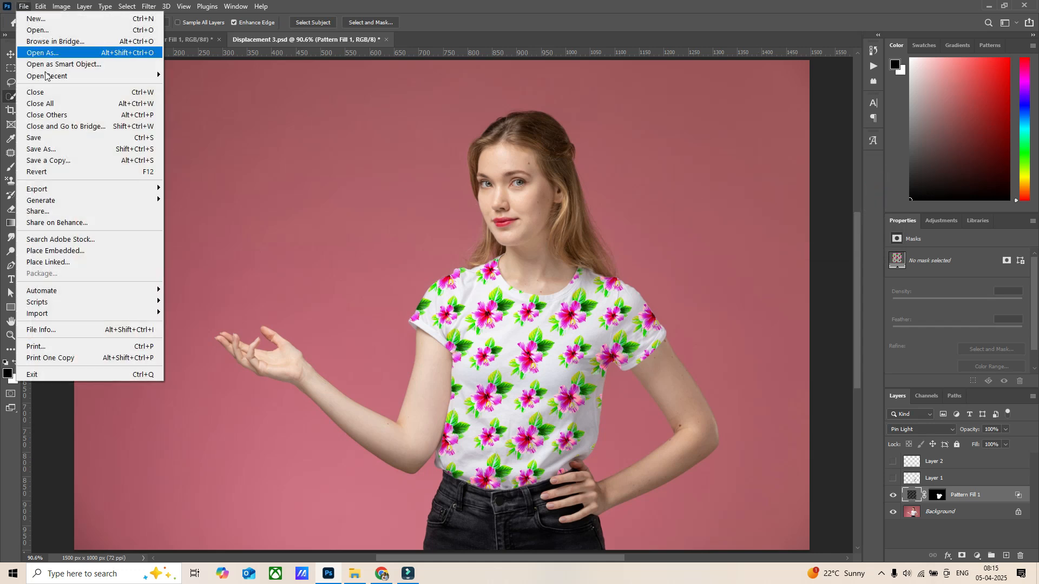
click(55, 189)
click(213, 199)
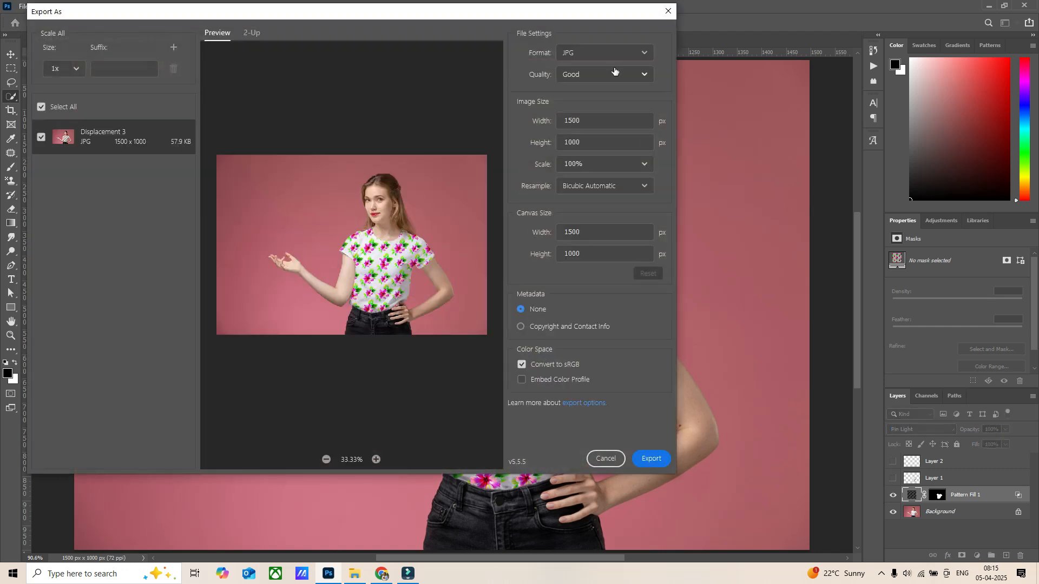
click(595, 74)
click(585, 185)
click(652, 458)
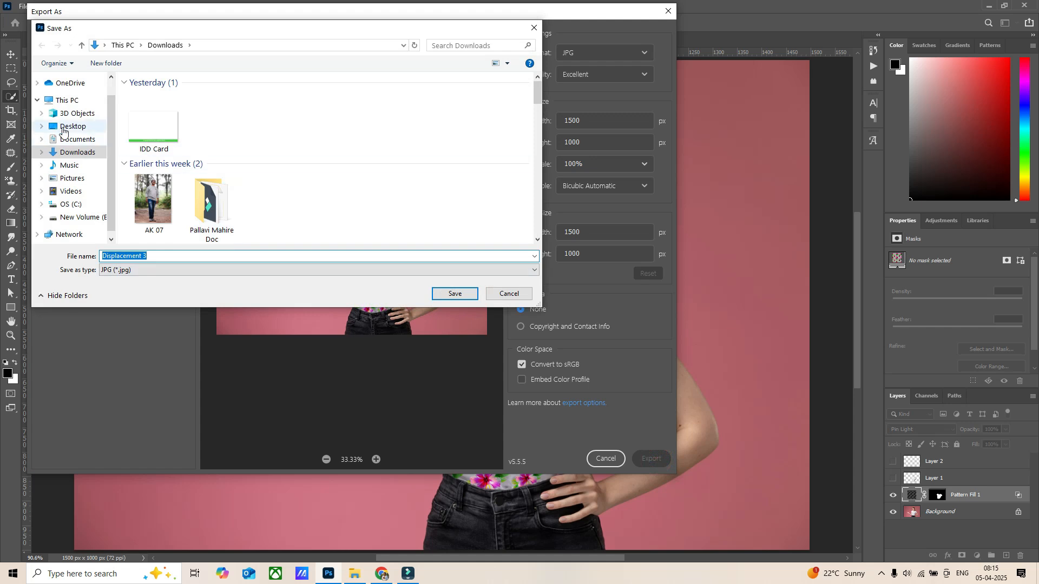
Save the exported JPG in the Desktop's New folder under the file name Fashinon Mode.
click(72, 124)
double_click(212, 108)
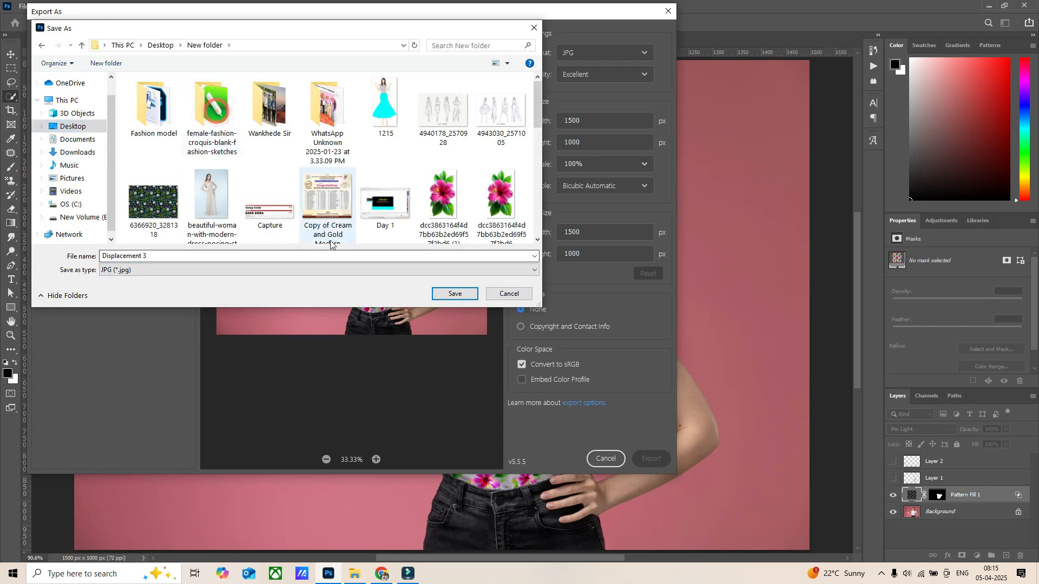
click(280, 253)
text(Fa)
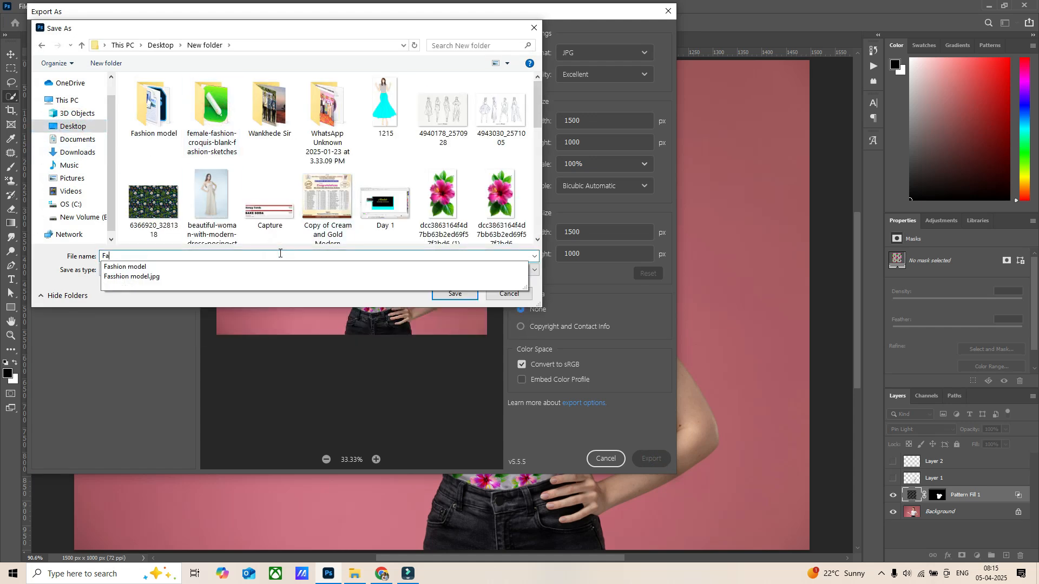
text(shinon Mode)
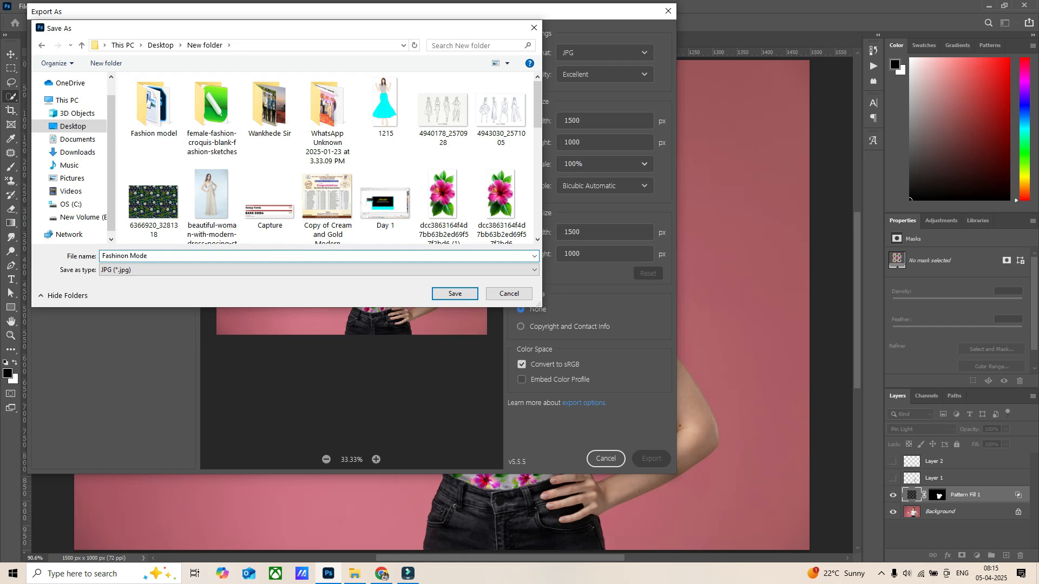
key(Return)
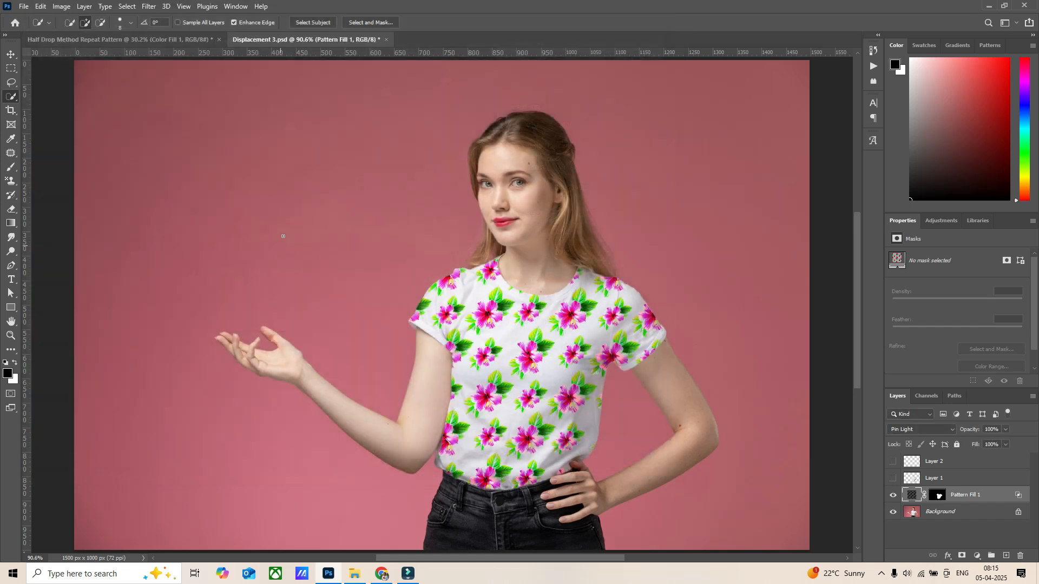
Close the Displacement 3.psd and Half Drop Method Repeat Pattern documents without saving their changes.
click(386, 40)
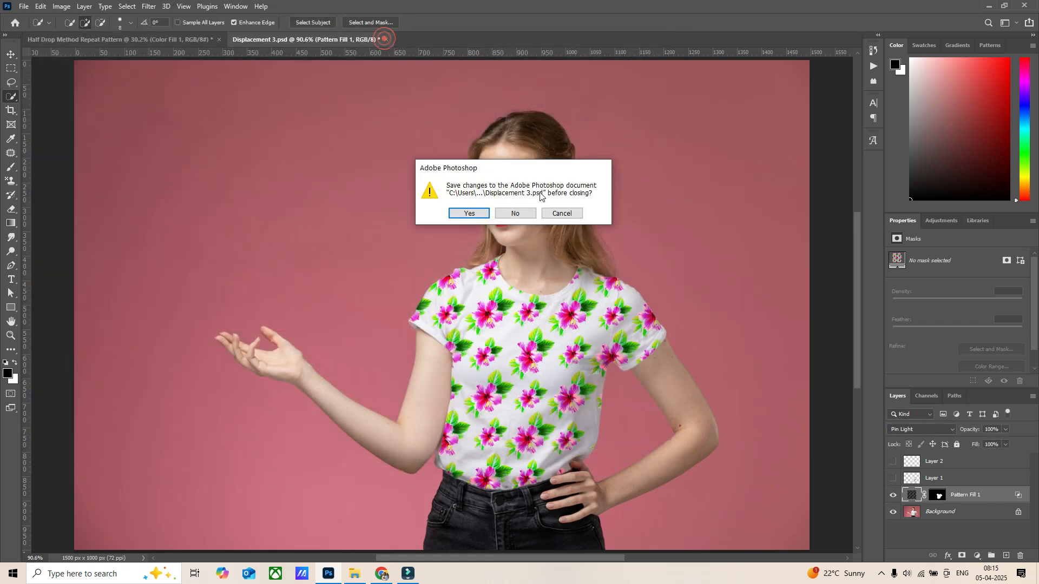
click(515, 213)
click(216, 39)
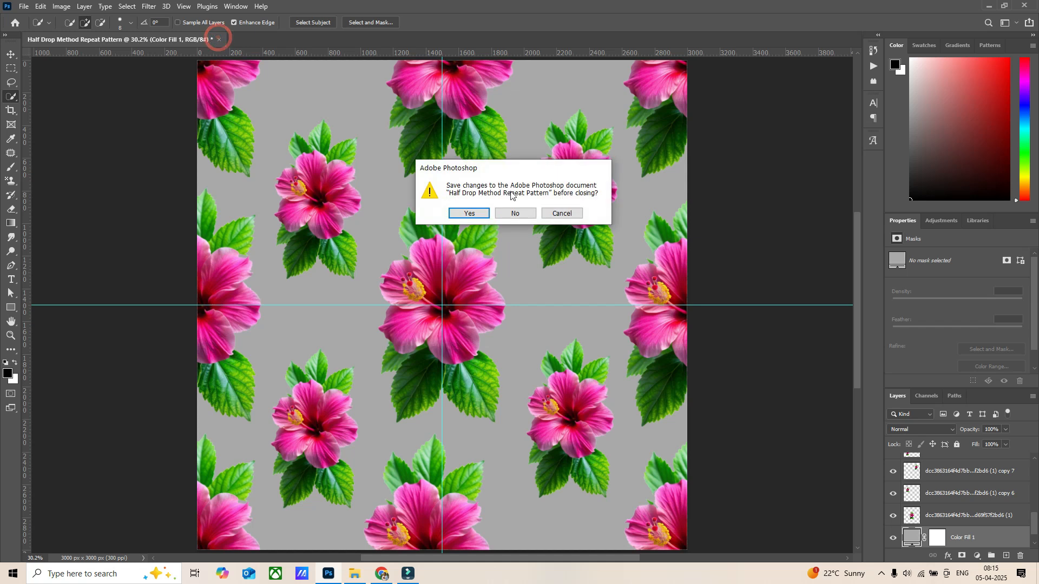
click(515, 213)
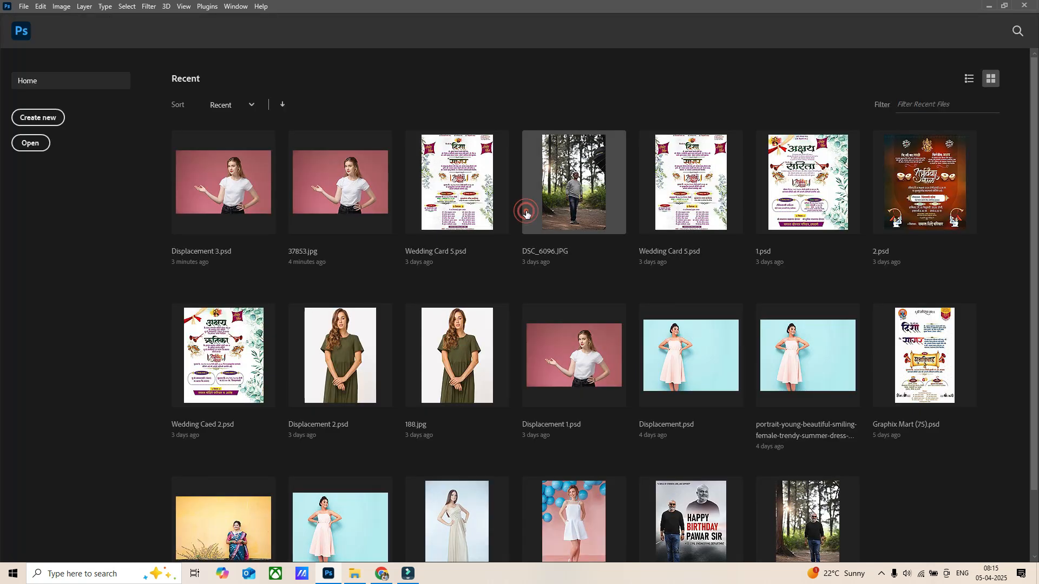